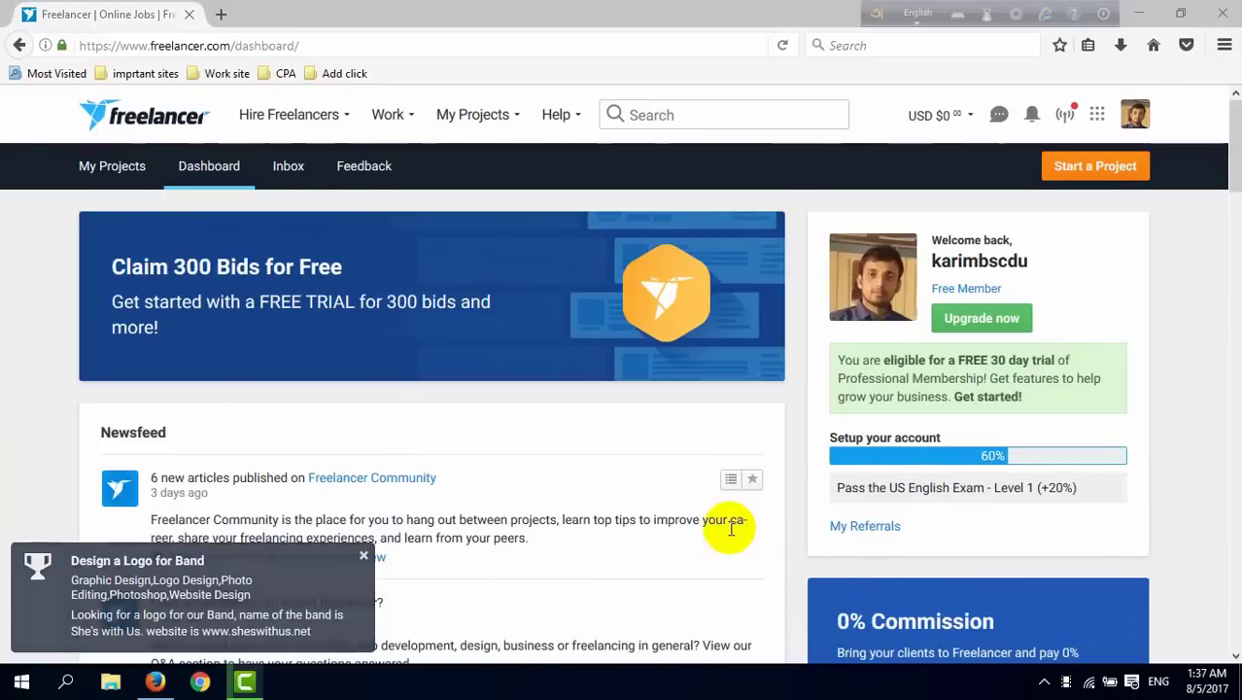
- Open the list of projects that match the account's own skills
{"action": "scroll", "coordinate": [731, 528], "scroll_direction": "down", "scroll_amount": 5}
{"action": "scroll", "coordinate": [731, 528], "scroll_direction": "up", "scroll_amount": 5}
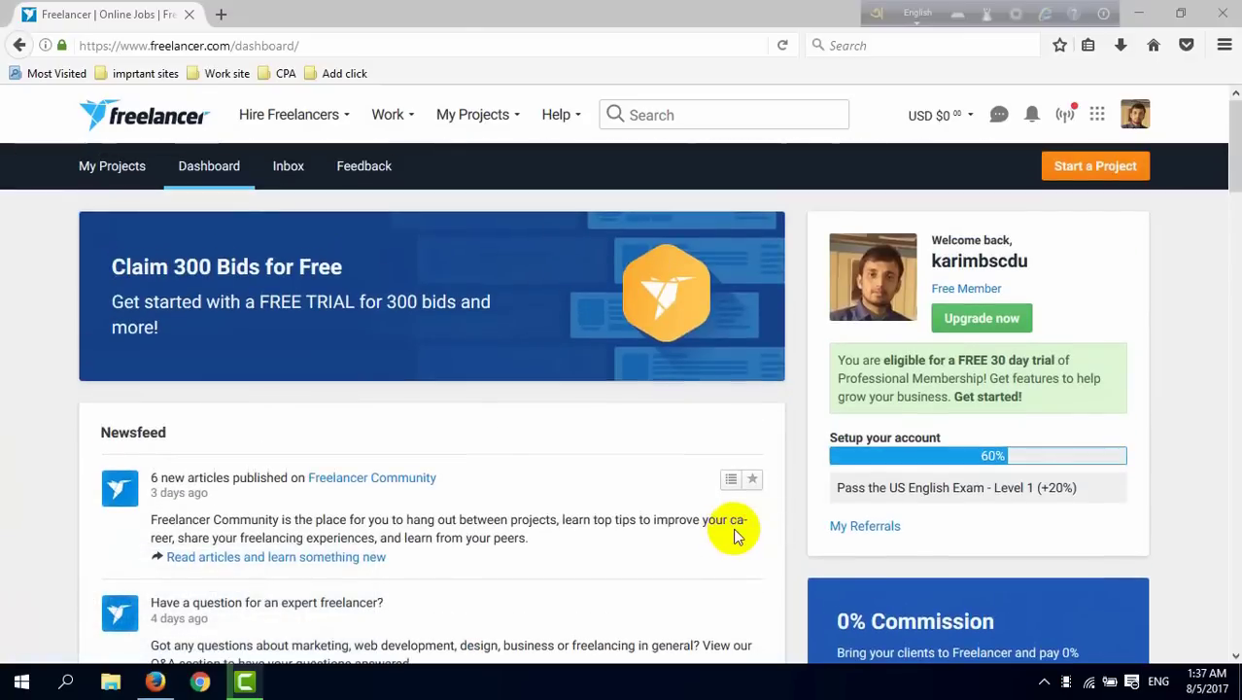
{"action": "mouse_move", "coordinate": [408, 116]}
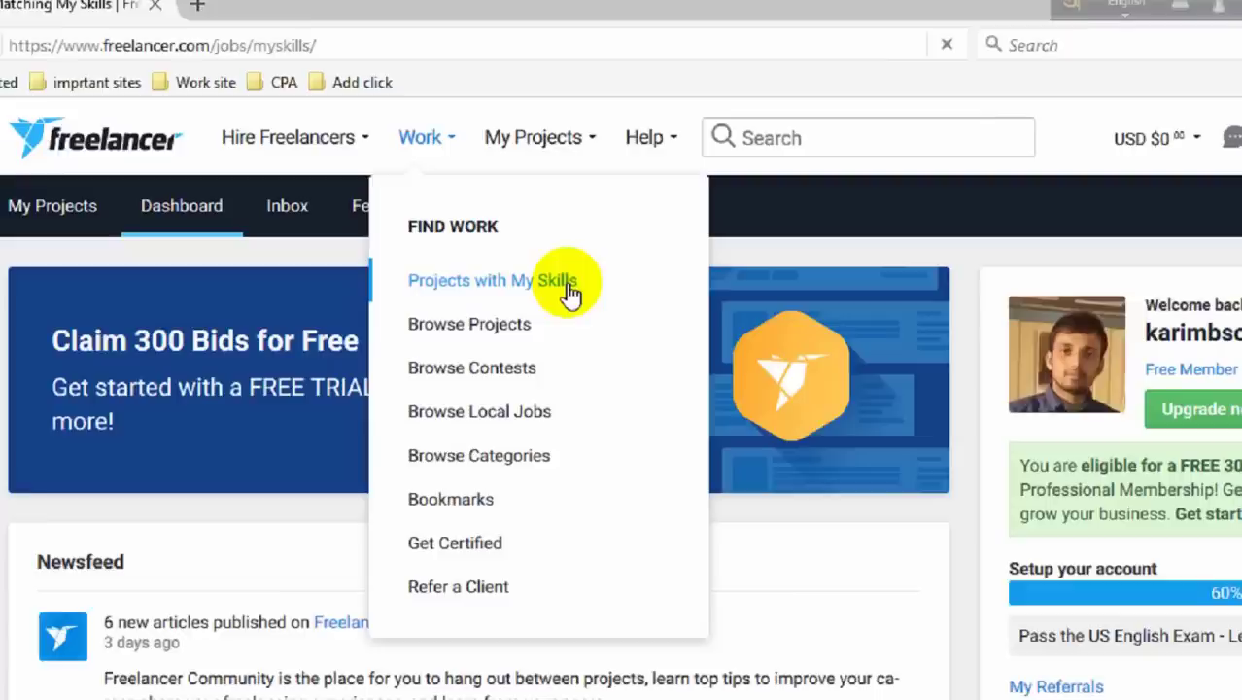
{"action": "left_click", "coordinate": [713, 413]}
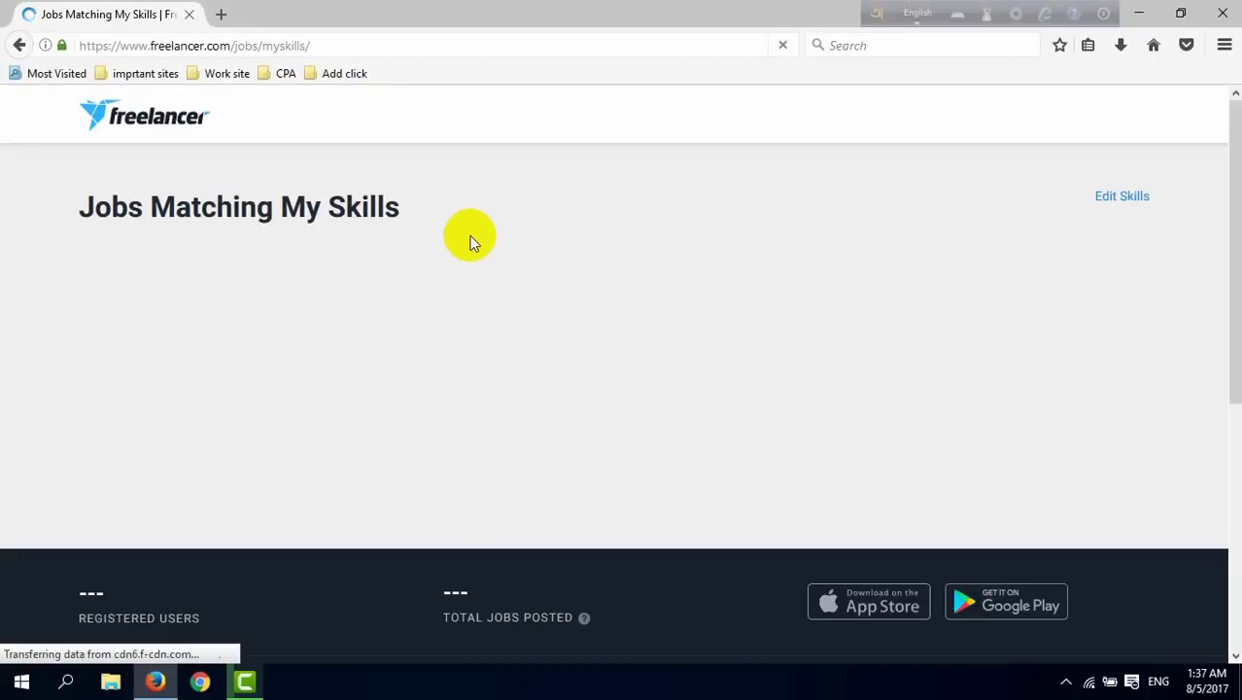
- Look through the jobs matching the account's skills, checking titles, required skills, bids or entries, time remaining and prices
{"action": "scroll", "coordinate": [562, 479], "scroll_direction": "down", "scroll_amount": 2}
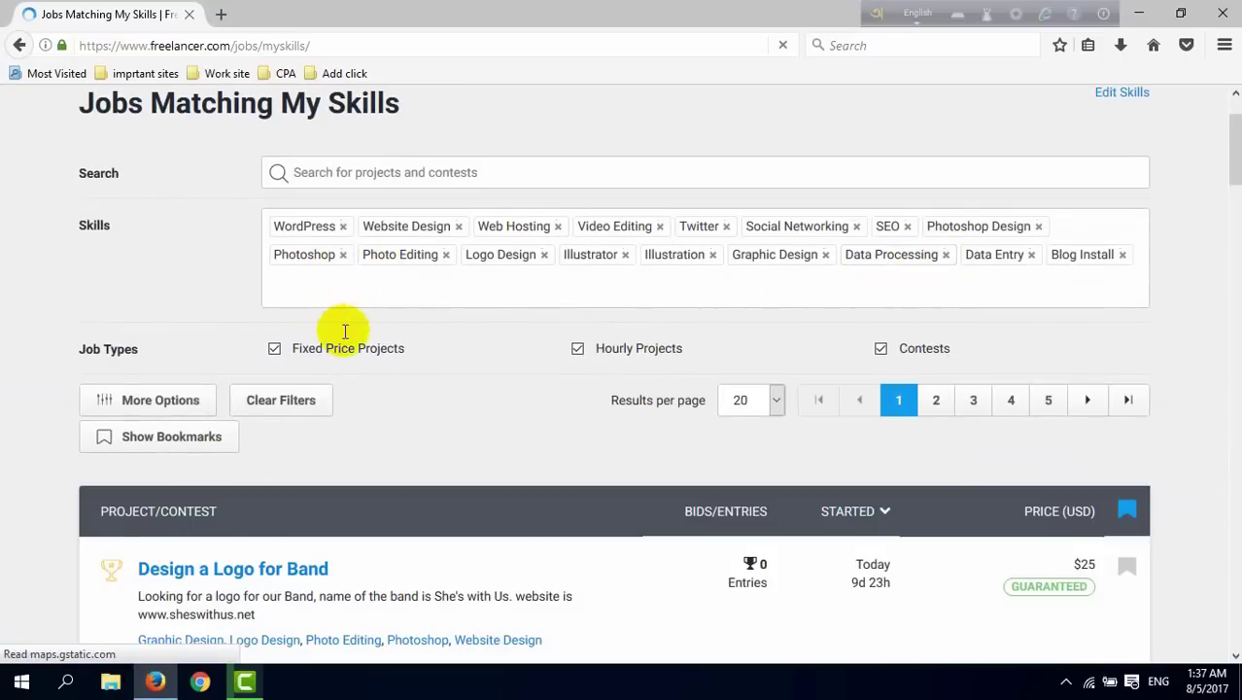
{"action": "scroll", "coordinate": [361, 333], "scroll_direction": "down", "scroll_amount": 2}
{"action": "scroll", "coordinate": [195, 416], "scroll_direction": "down", "scroll_amount": 1}
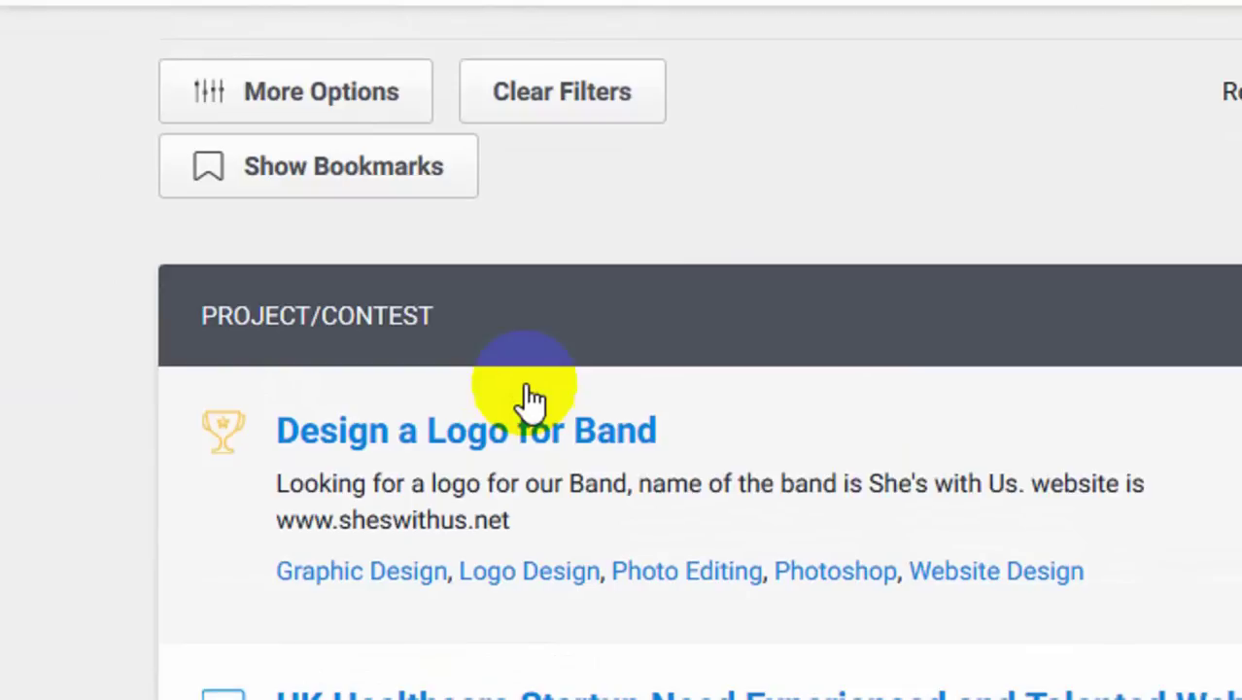
{"action": "scroll", "coordinate": [525, 398], "scroll_direction": "down", "scroll_amount": 2}
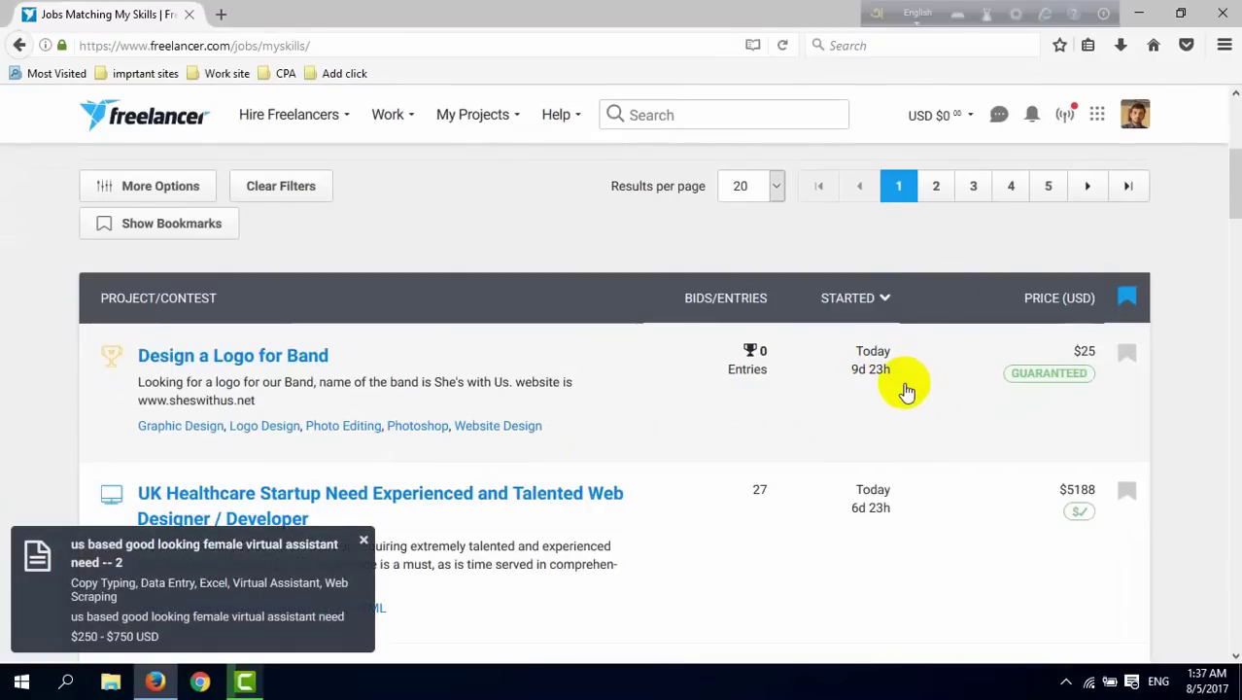
{"action": "scroll", "coordinate": [799, 422], "scroll_direction": "down", "scroll_amount": 5}
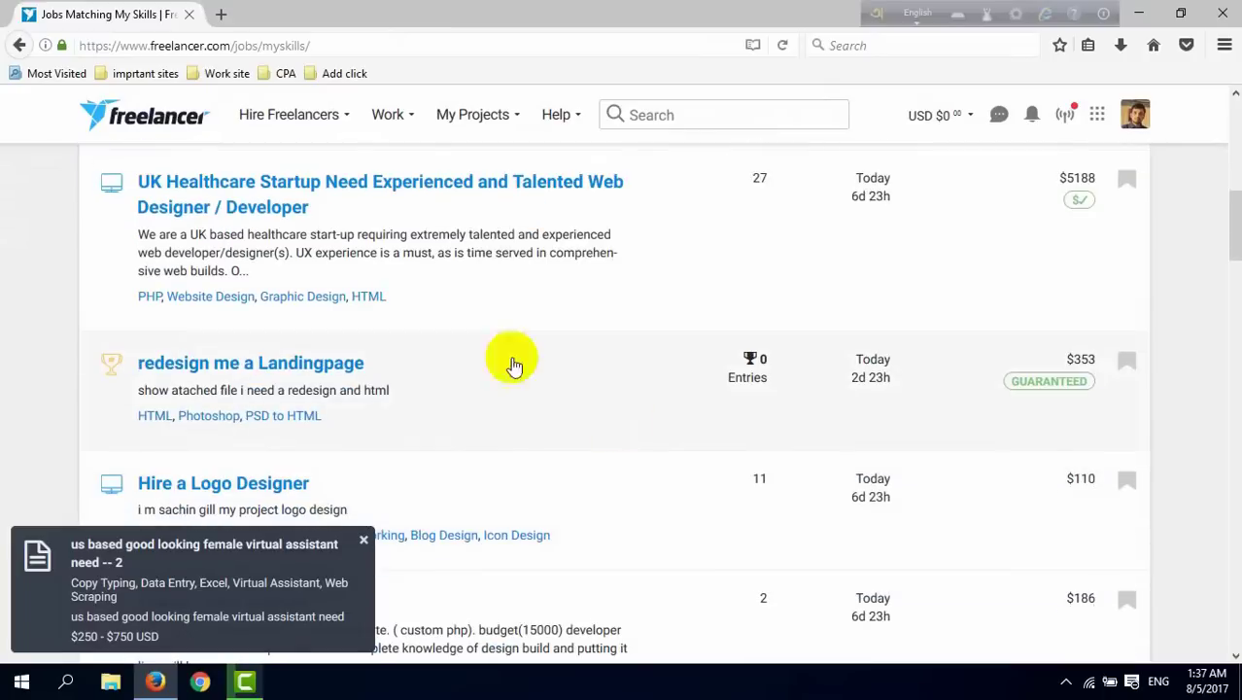
{"action": "scroll", "coordinate": [413, 350], "scroll_direction": "down", "scroll_amount": 2}
{"action": "scroll", "coordinate": [389, 369], "scroll_direction": "up", "scroll_amount": 5}
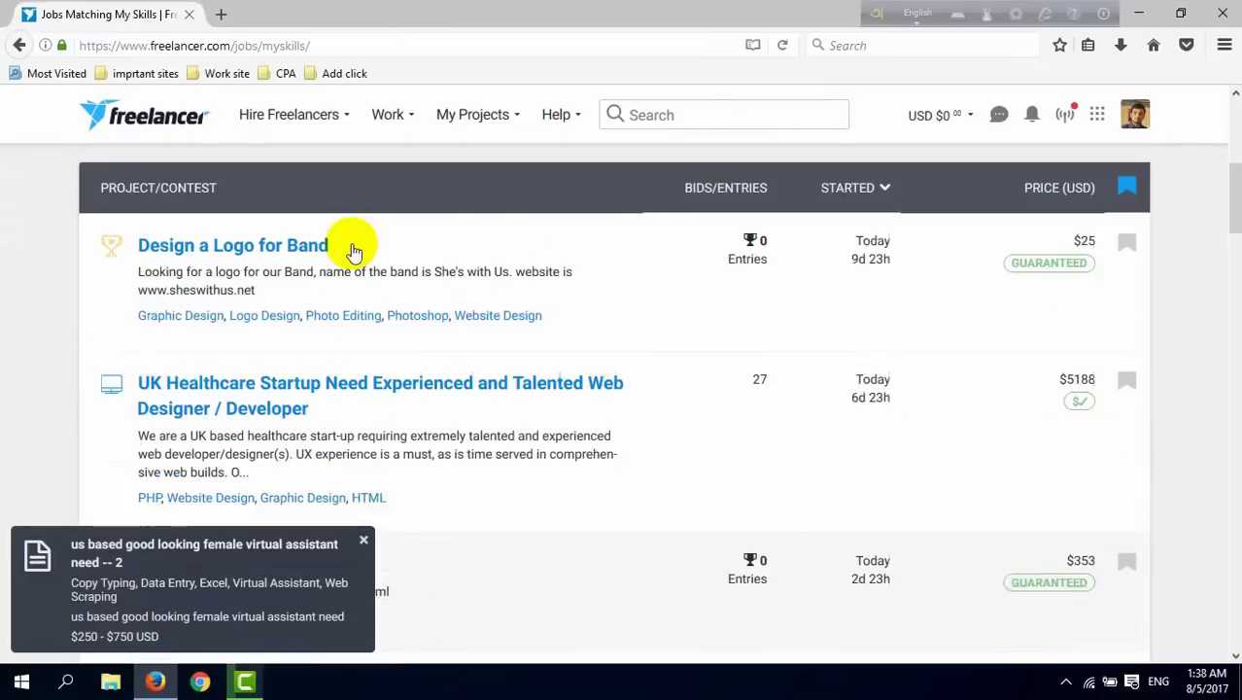
- Open the general project listing and look through the available jobs, their descriptions and required skills
{"action": "scroll", "coordinate": [389, 214], "scroll_direction": "up", "scroll_amount": 7}
{"action": "left_click", "coordinate": [391, 115]}
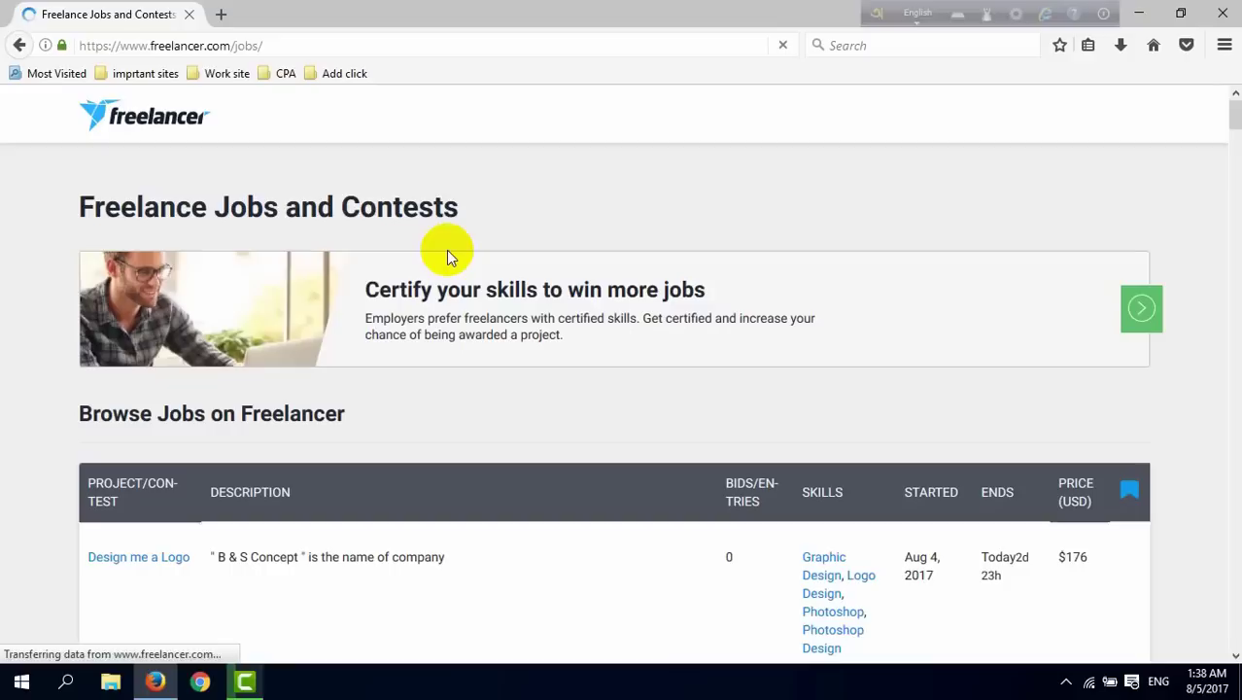
{"action": "scroll", "coordinate": [397, 328], "scroll_direction": "down", "scroll_amount": 3}
{"action": "scroll", "coordinate": [328, 323], "scroll_direction": "down", "scroll_amount": 2}
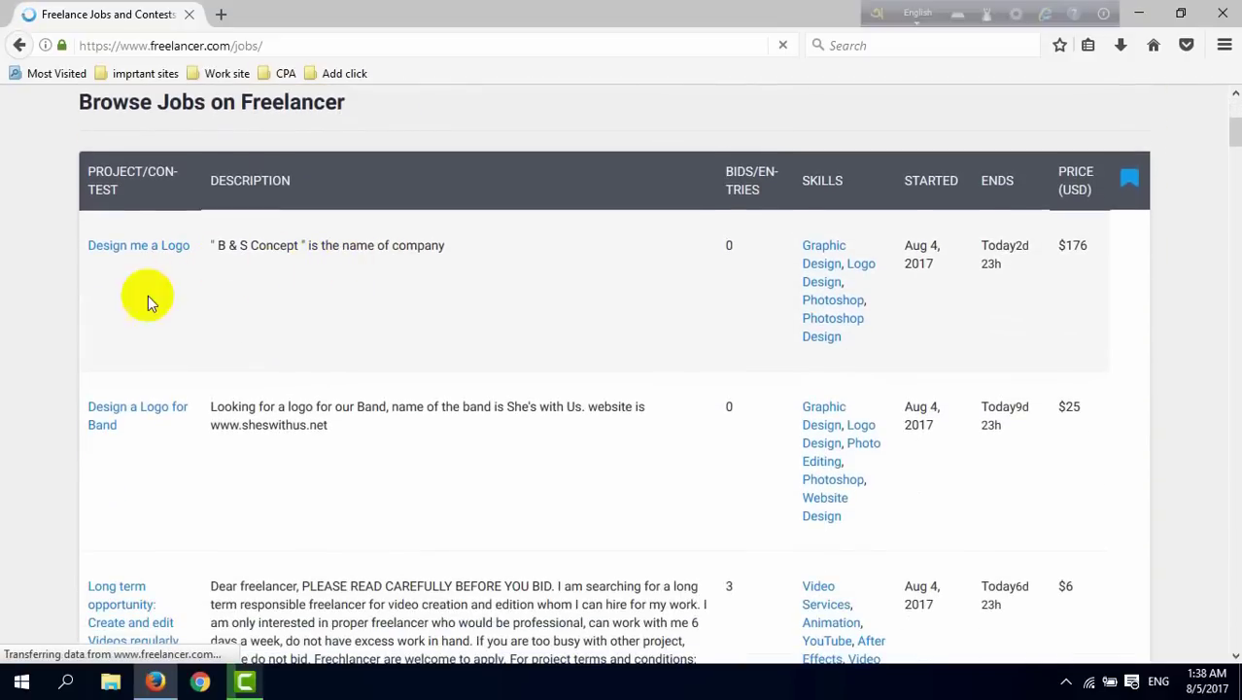
{"action": "scroll", "coordinate": [146, 396], "scroll_direction": "down", "scroll_amount": 10}
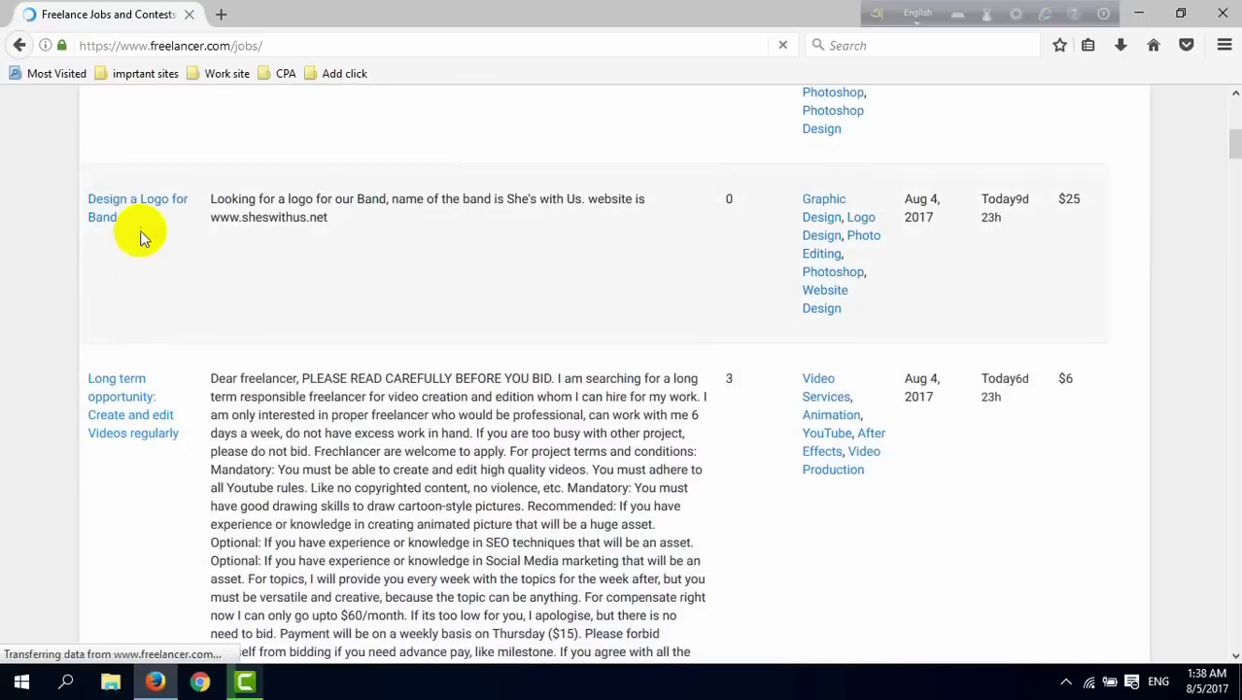
{"action": "scroll", "coordinate": [140, 330], "scroll_direction": "up", "scroll_amount": 1}
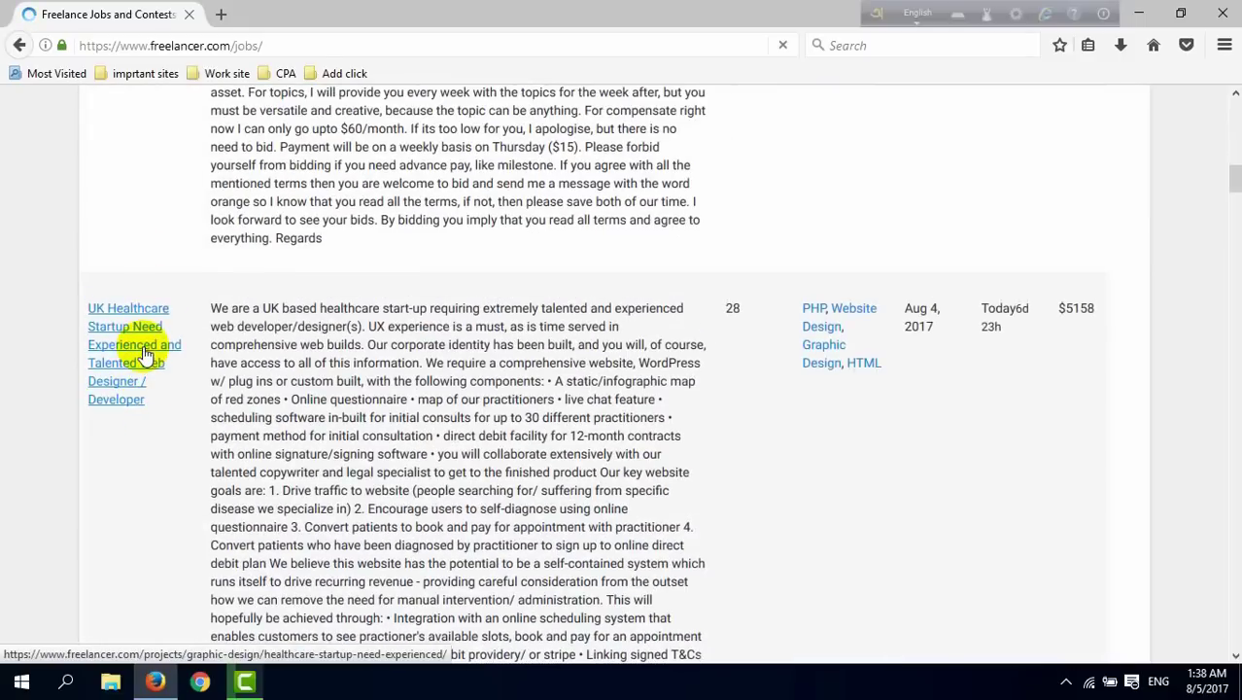
{"action": "scroll", "coordinate": [140, 361], "scroll_direction": "down", "scroll_amount": 10}
{"action": "scroll", "coordinate": [139, 367], "scroll_direction": "down", "scroll_amount": 5}
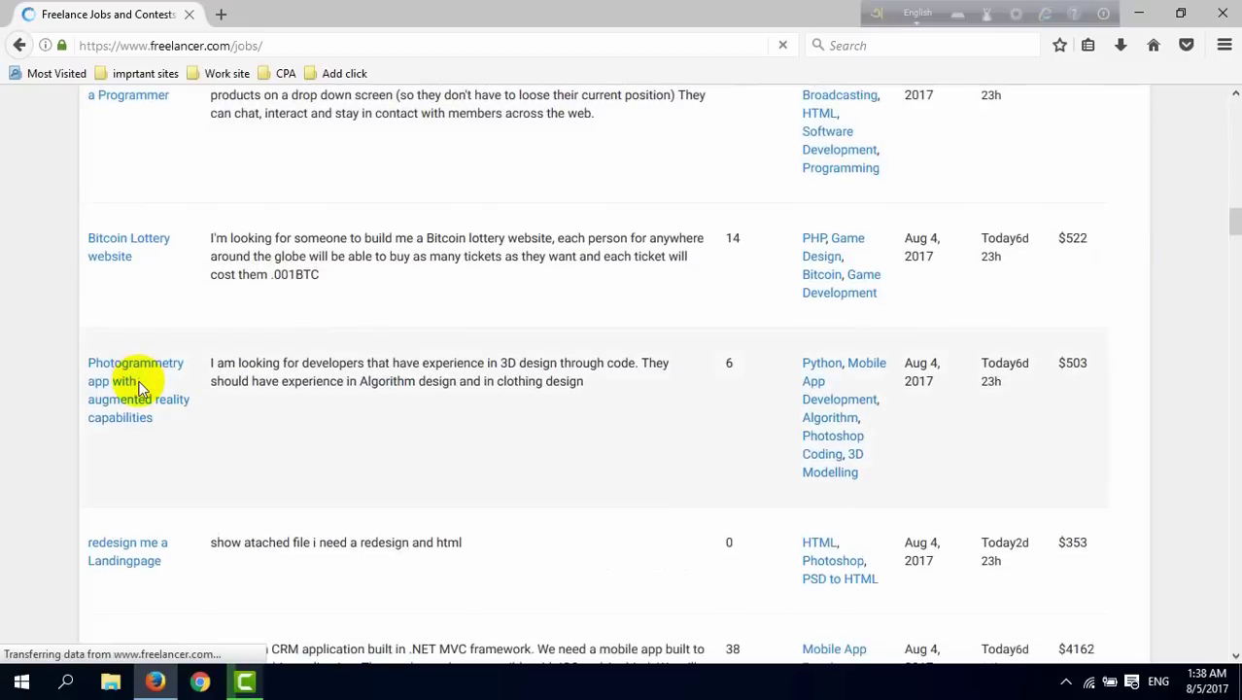
{"action": "scroll", "coordinate": [141, 374], "scroll_direction": "down", "scroll_amount": 5}
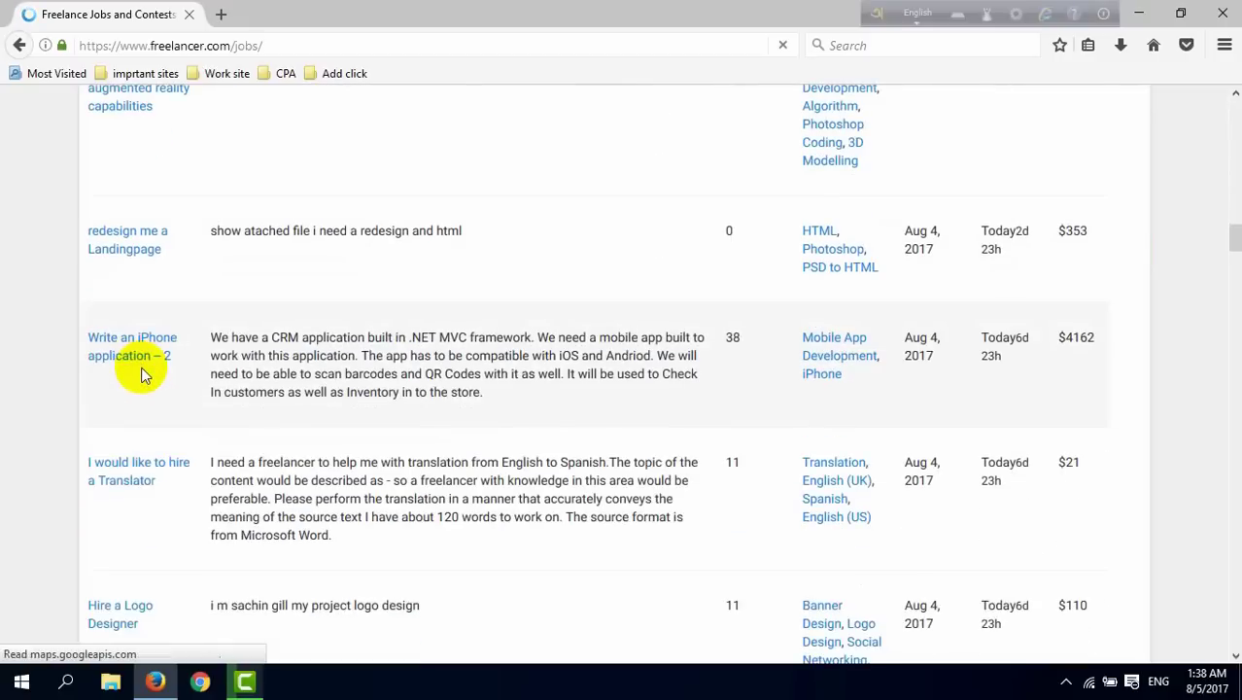
{"action": "scroll", "coordinate": [141, 379], "scroll_direction": "down", "scroll_amount": 3}
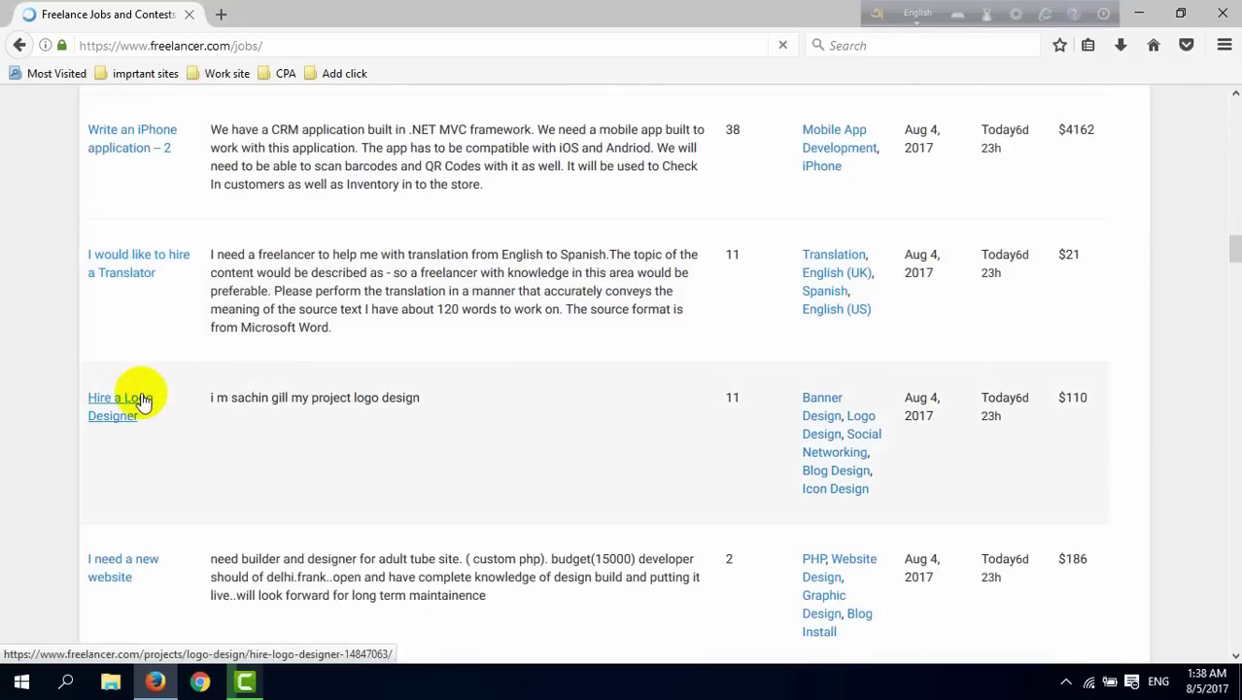
{"action": "scroll", "coordinate": [141, 381], "scroll_direction": "up", "scroll_amount": 6}
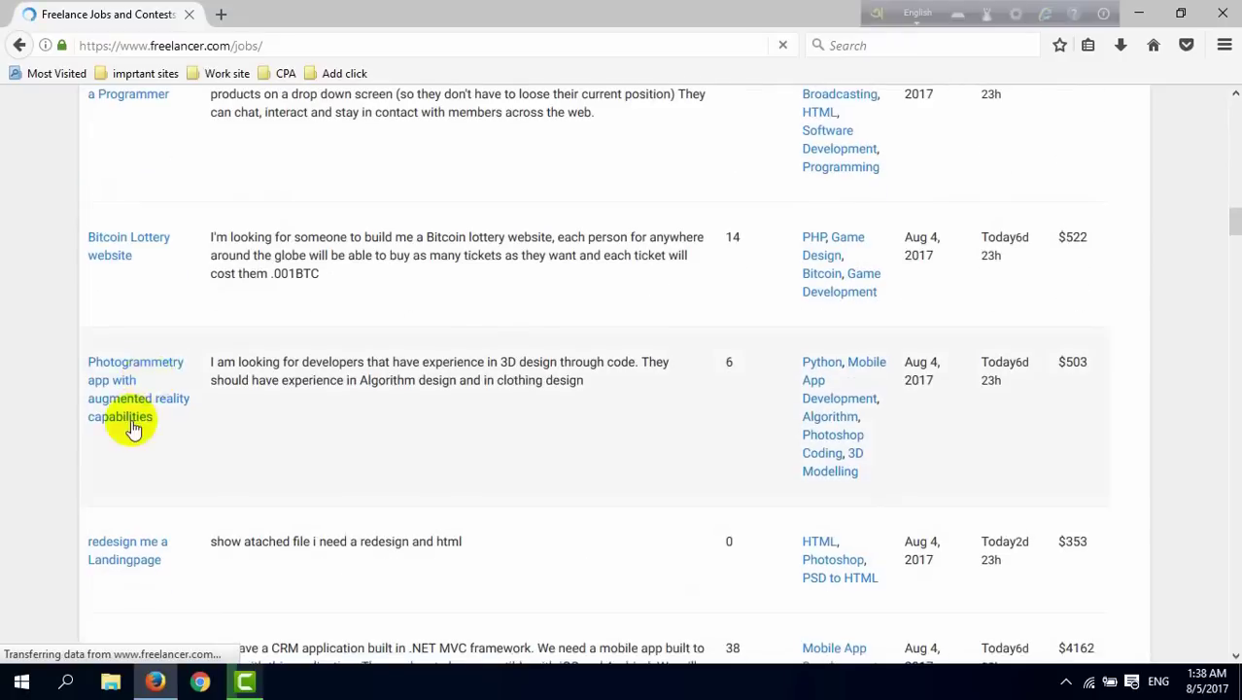
{"action": "scroll", "coordinate": [130, 425], "scroll_direction": "down", "scroll_amount": 8}
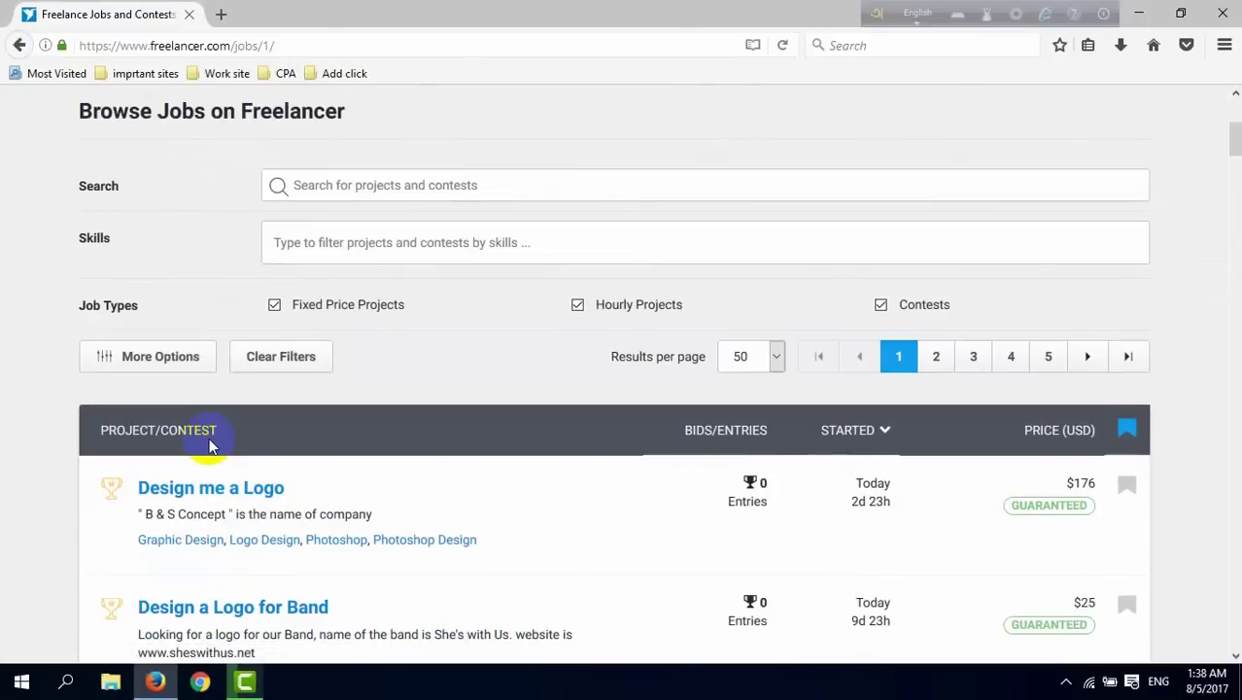
- Open the "Design me a Logo" contest and review its description, supported submission file types and recommended skills
{"action": "left_click", "coordinate": [198, 498]}
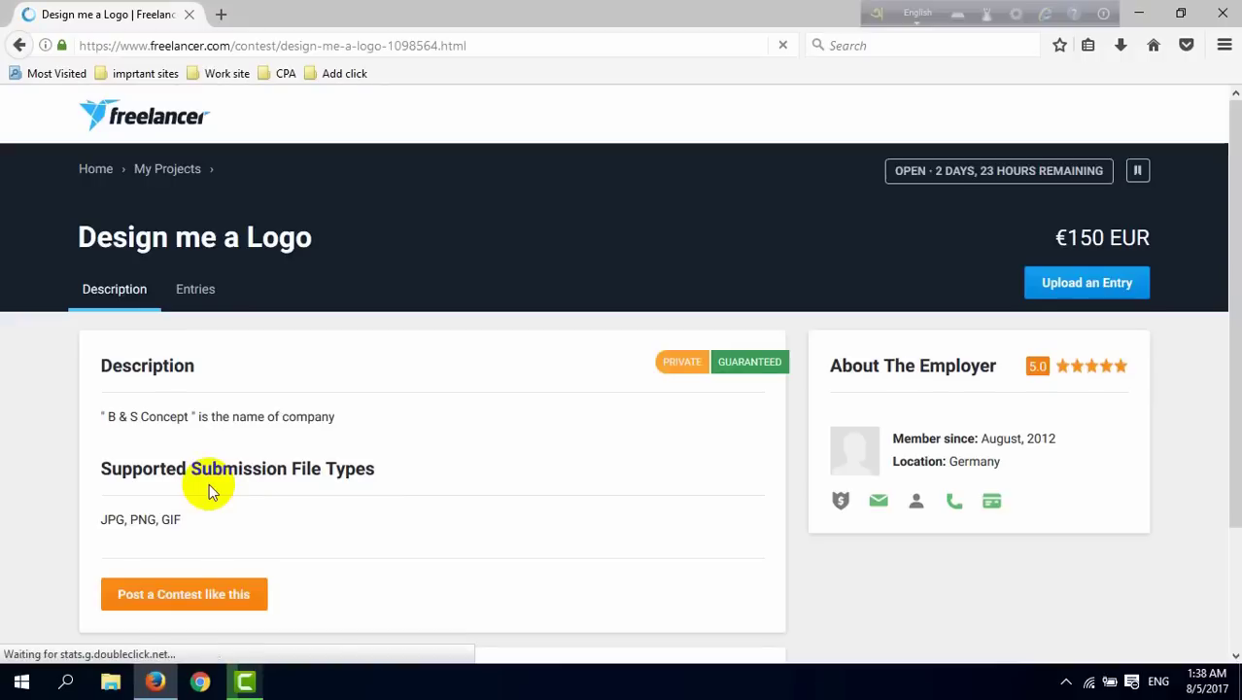
{"action": "scroll", "coordinate": [223, 498], "scroll_direction": "down", "scroll_amount": 2}
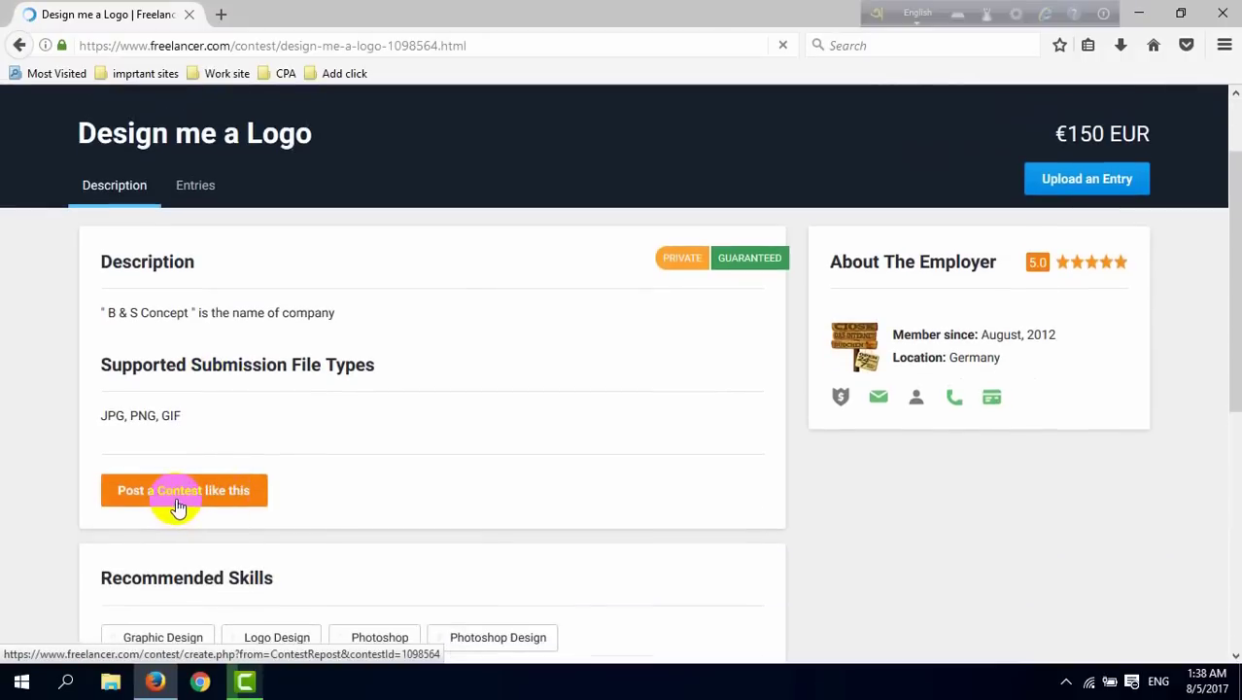
{"action": "scroll", "coordinate": [178, 508], "scroll_direction": "down", "scroll_amount": 5}
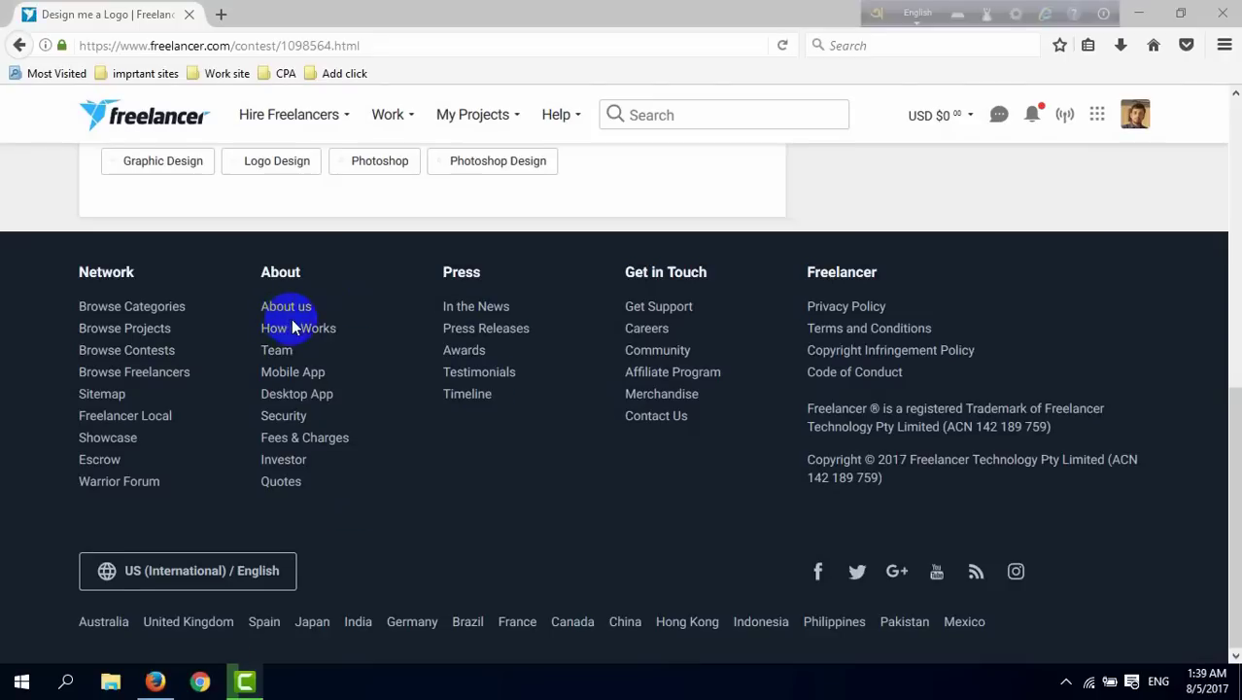
{"action": "scroll", "coordinate": [479, 308], "scroll_direction": "up", "scroll_amount": 5}
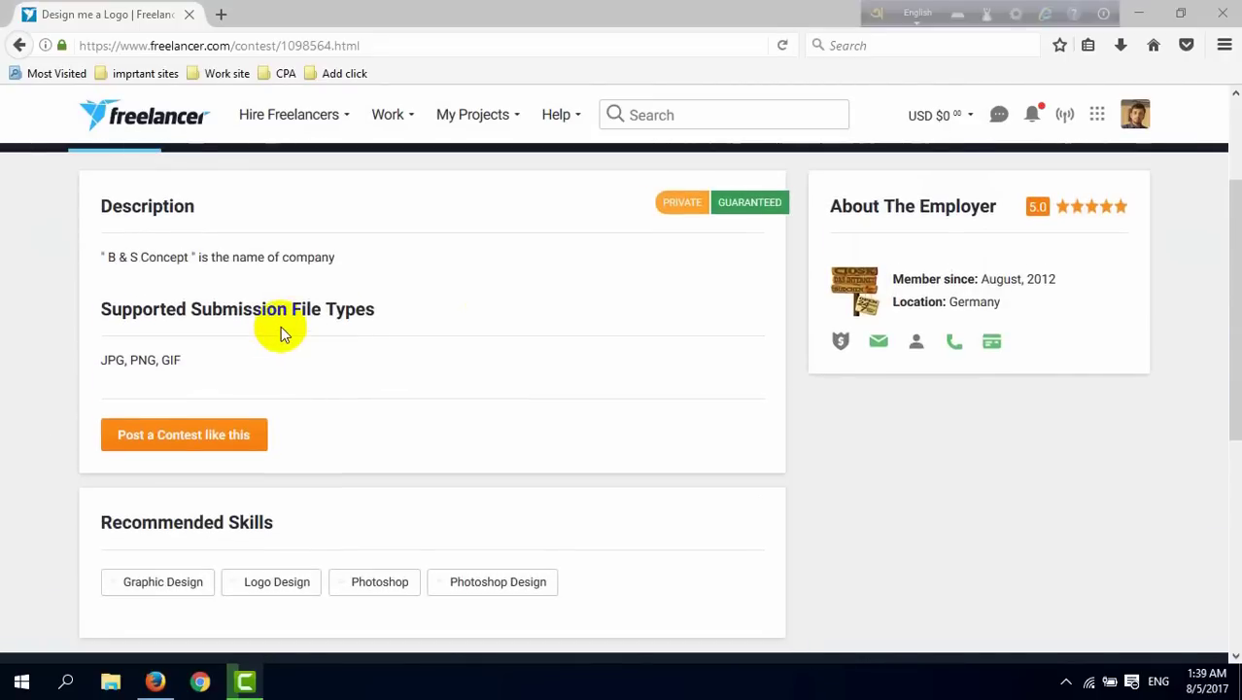
- Return from the contest to the general jobs listing and look over its newest entries
{"action": "key", "text": "alt+Left"}
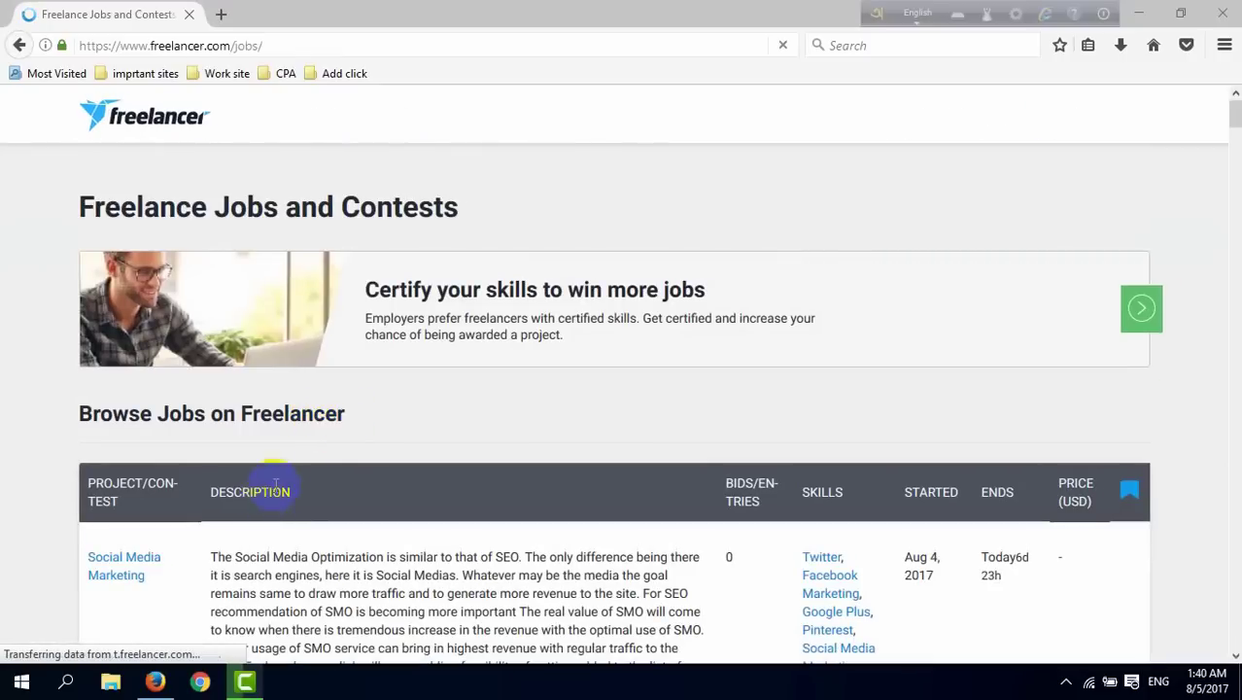
{"action": "scroll", "coordinate": [277, 491], "scroll_direction": "down", "scroll_amount": 2}
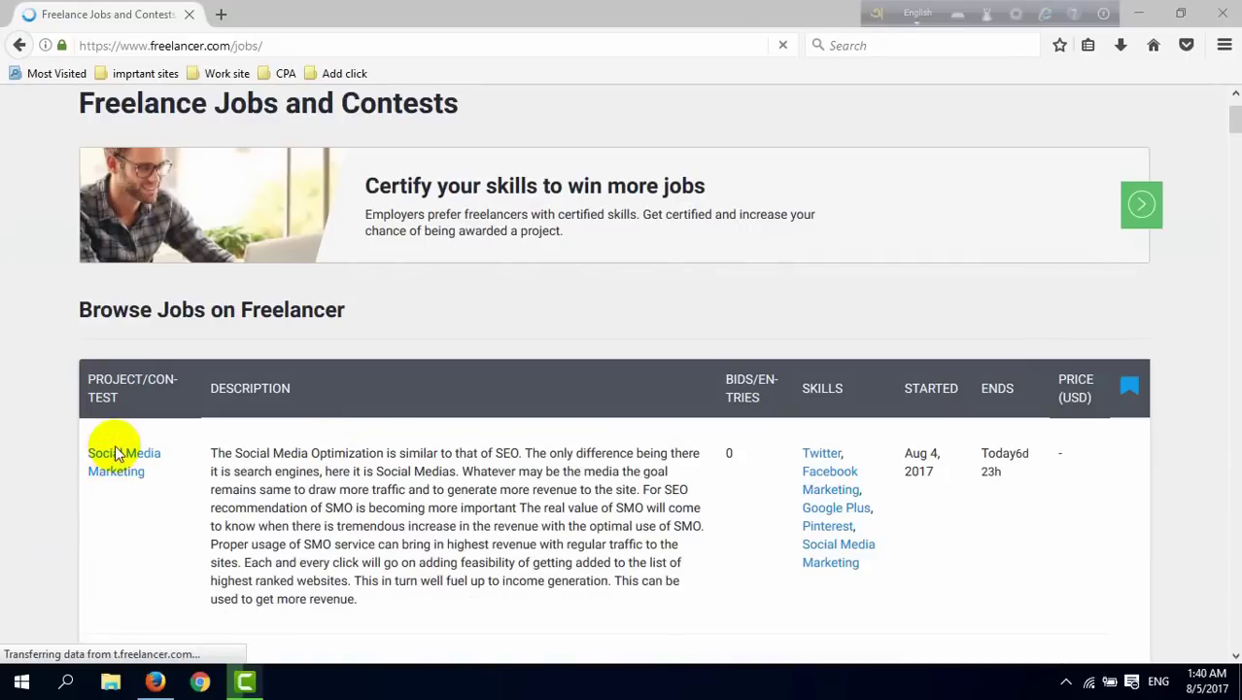
{"action": "scroll", "coordinate": [251, 491], "scroll_direction": "down", "scroll_amount": 3}
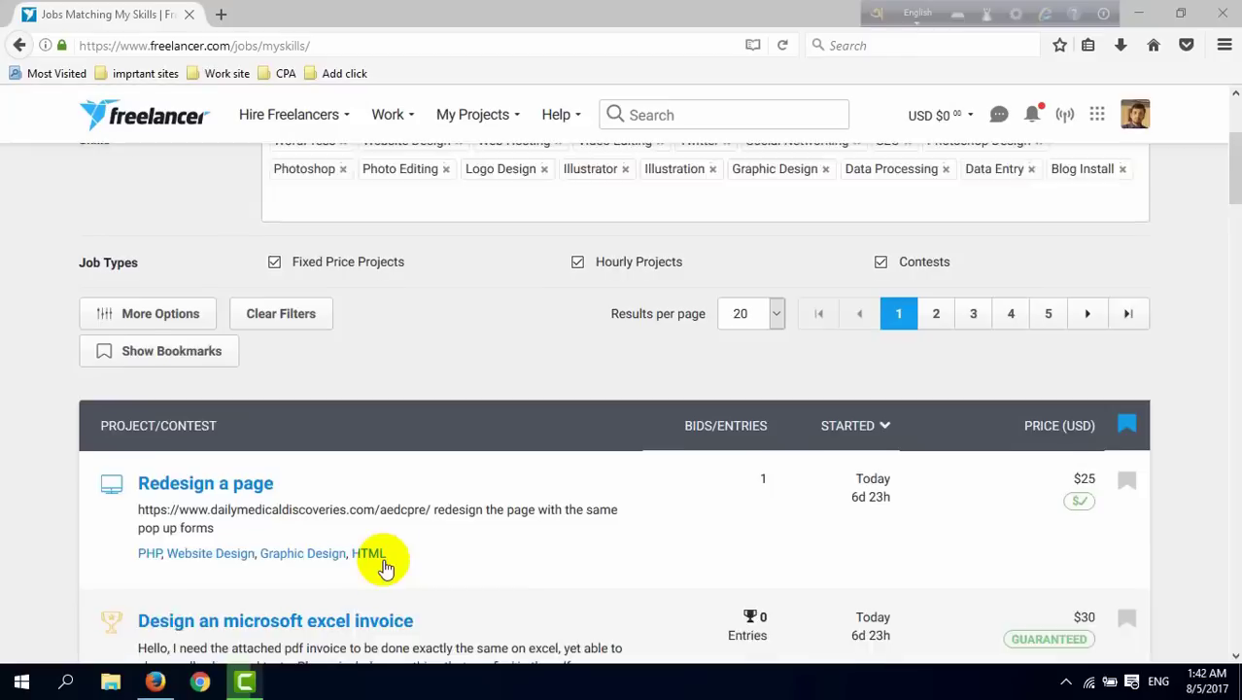
- Compare the skill-matched projects by bid or entry count, time remaining and price to find one to bid on
{"action": "scroll", "coordinate": [200, 488], "scroll_direction": "down", "scroll_amount": 2}
{"action": "scroll", "coordinate": [195, 408], "scroll_direction": "down", "scroll_amount": 3}
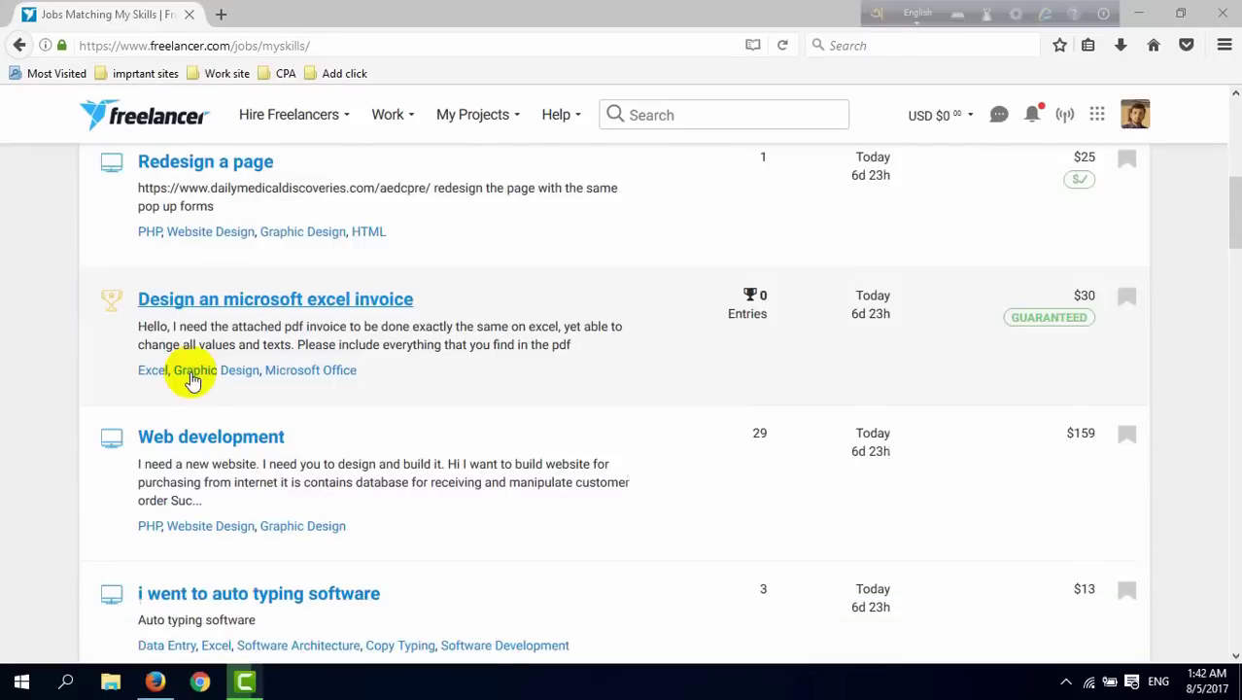
{"action": "scroll", "coordinate": [238, 437], "scroll_direction": "down", "scroll_amount": 2}
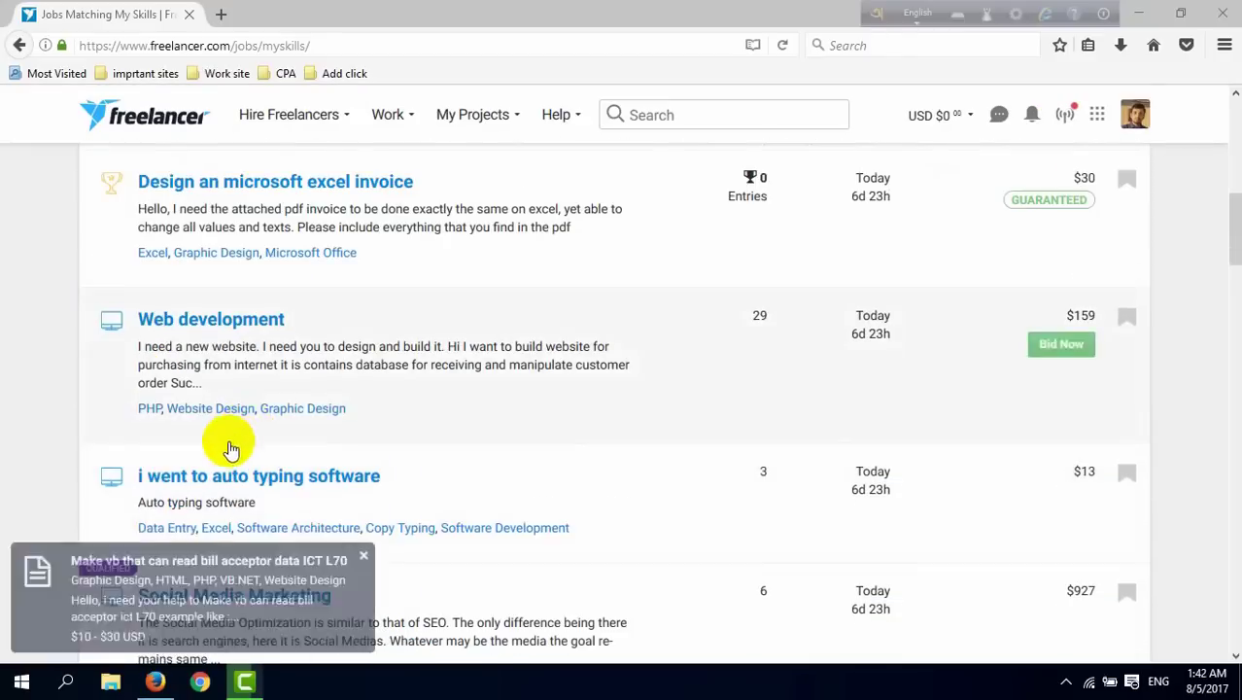
{"action": "scroll", "coordinate": [209, 427], "scroll_direction": "down", "scroll_amount": 2}
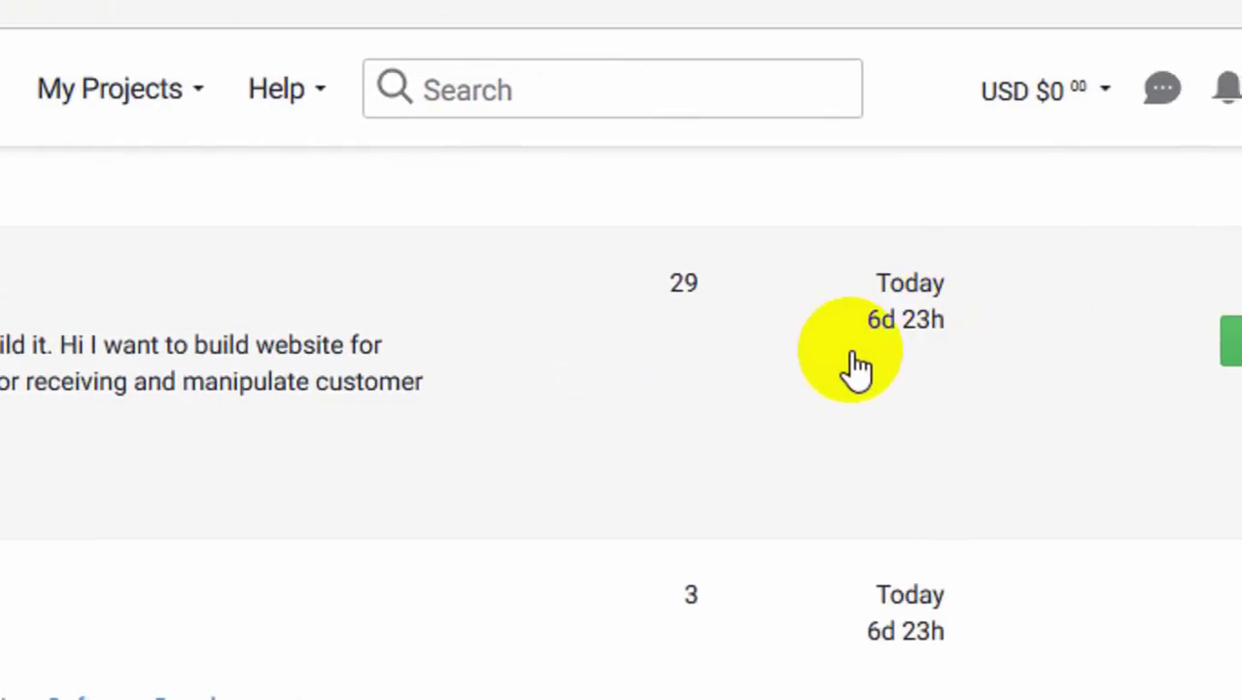
{"action": "scroll", "coordinate": [949, 420], "scroll_direction": "up", "scroll_amount": 1}
{"action": "scroll", "coordinate": [941, 419], "scroll_direction": "down", "scroll_amount": 5}
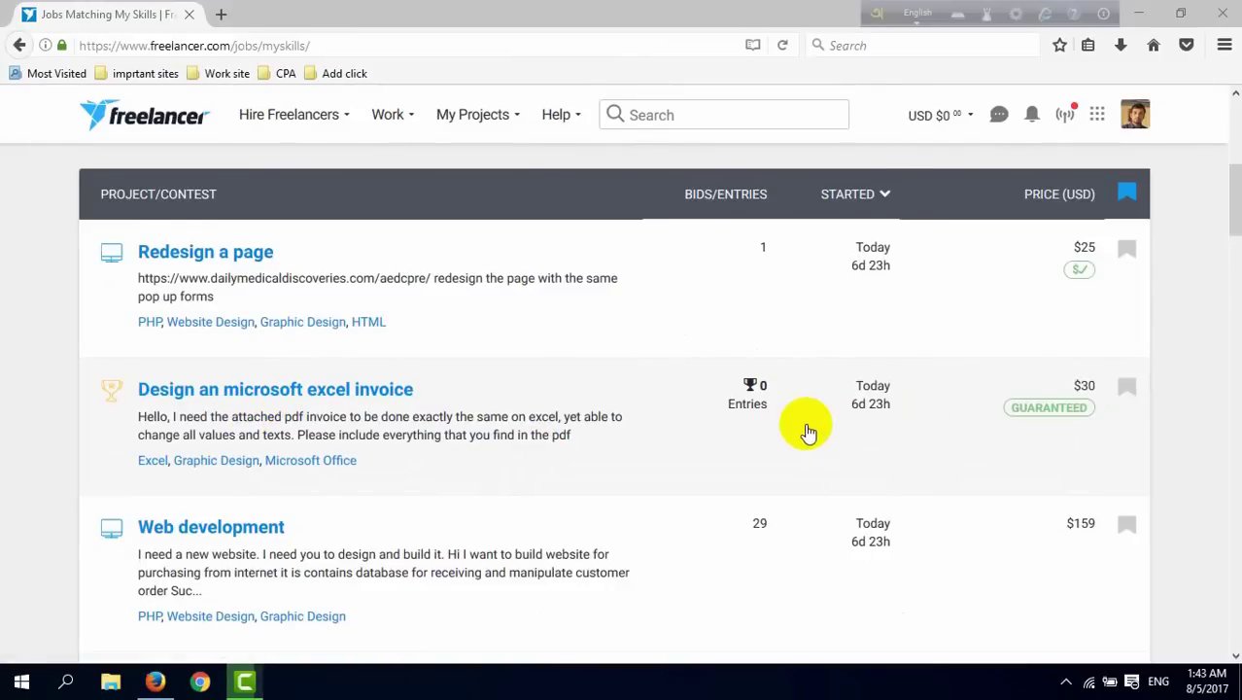
{"action": "scroll", "coordinate": [806, 430], "scroll_direction": "up", "scroll_amount": 4}
{"action": "scroll", "coordinate": [1057, 540], "scroll_direction": "down", "scroll_amount": 4}
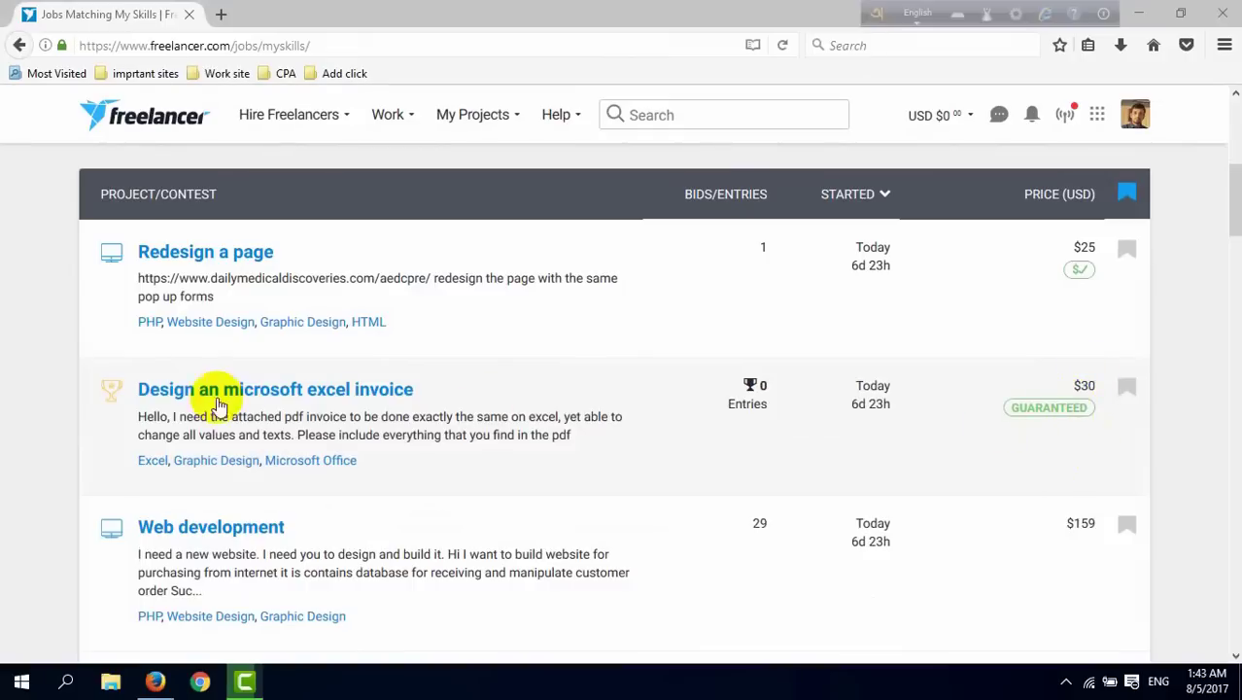
{"action": "scroll", "coordinate": [611, 527], "scroll_direction": "down", "scroll_amount": 4}
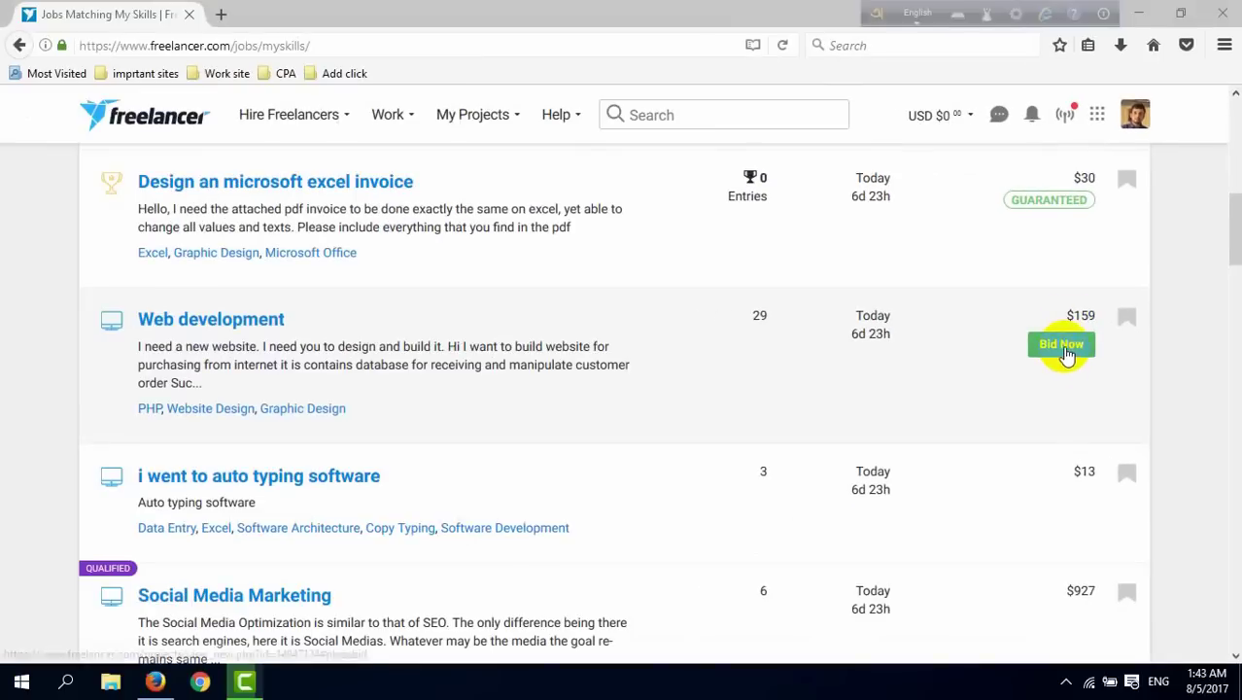
- Open the bid form for the "Web development" project and review its bid fields and paid upgrade options
{"action": "left_click", "coordinate": [1061, 345]}
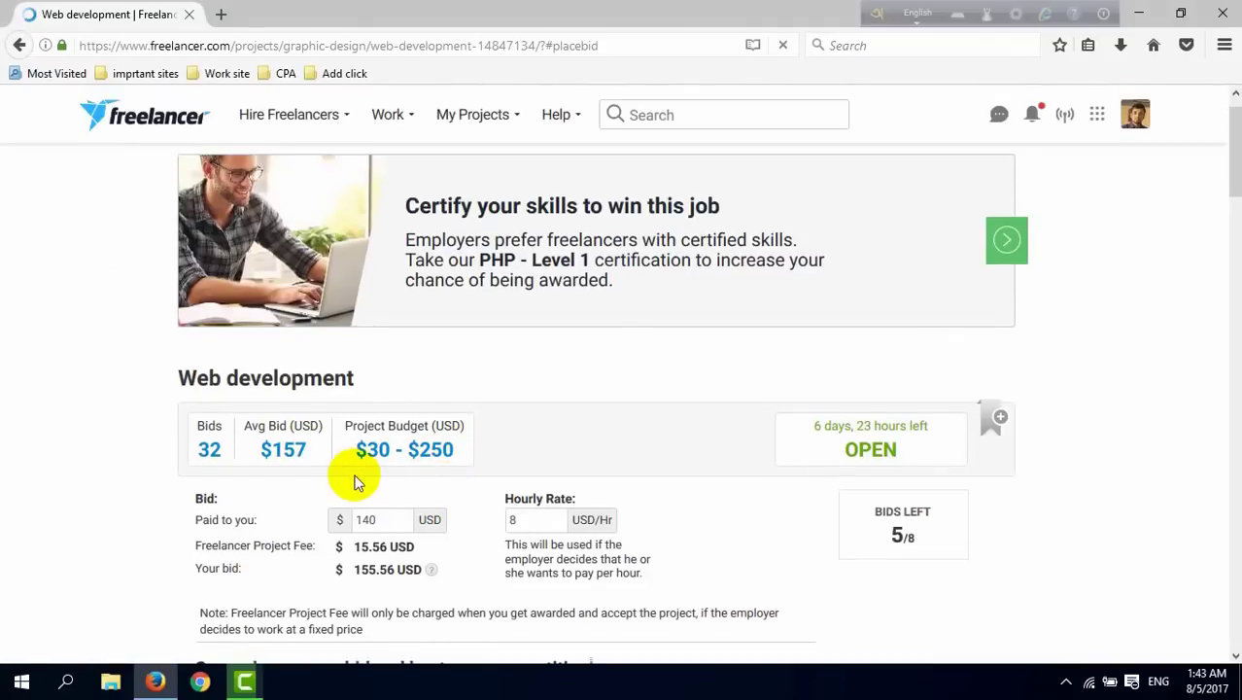
{"action": "scroll", "coordinate": [356, 476], "scroll_direction": "down", "scroll_amount": 1}
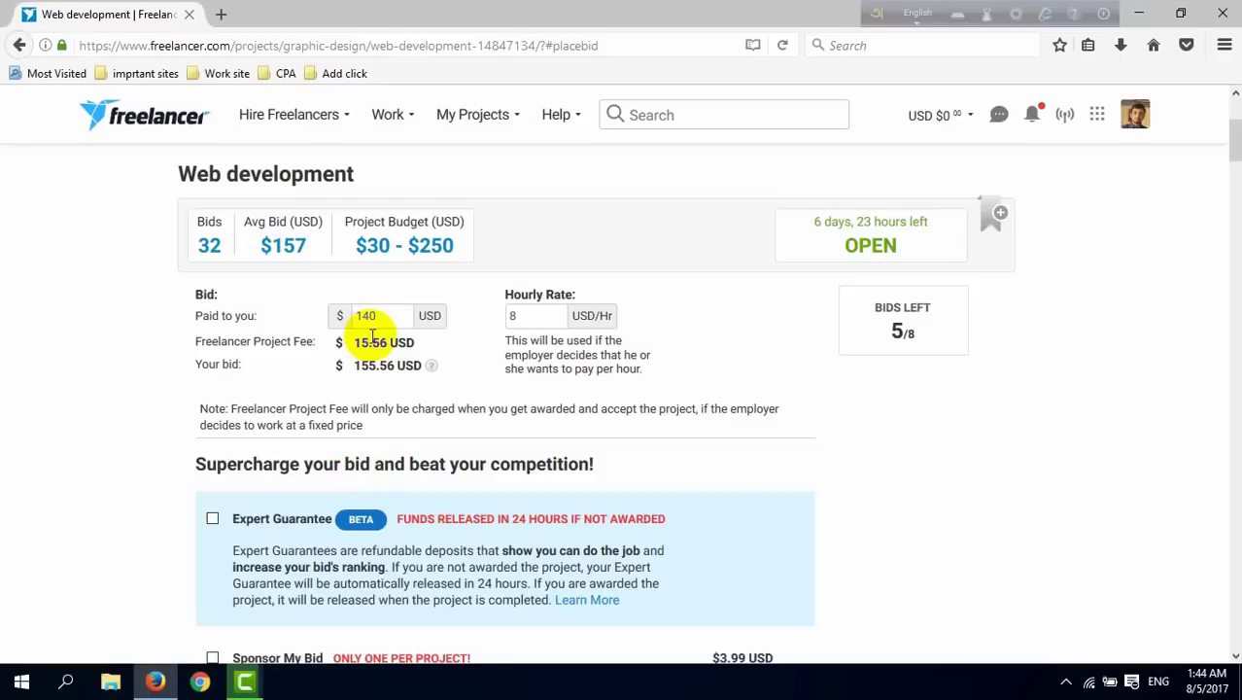
{"action": "scroll", "coordinate": [365, 397], "scroll_direction": "down", "scroll_amount": 5}
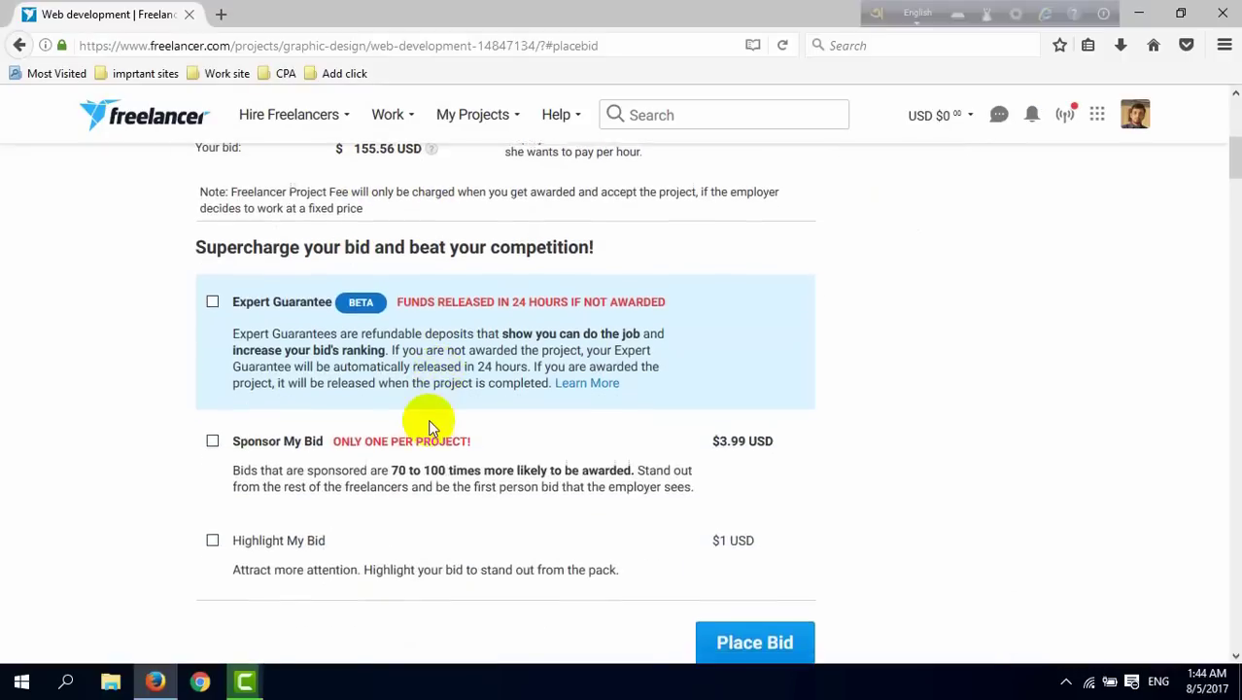
- Try 150 USD as the bid's paid amount and compare the resulting fee and total with the project's average bid and budget
{"action": "scroll", "coordinate": [423, 418], "scroll_direction": "up", "scroll_amount": 7}
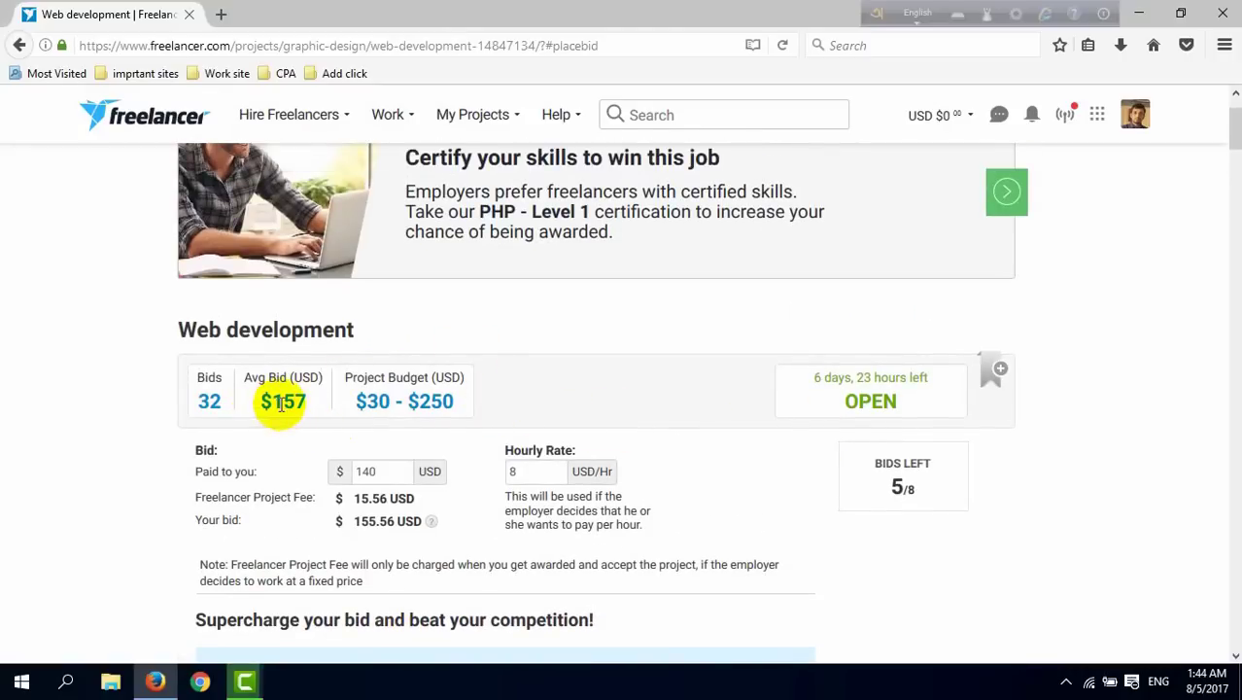
{"action": "left_click", "coordinate": [387, 473]}
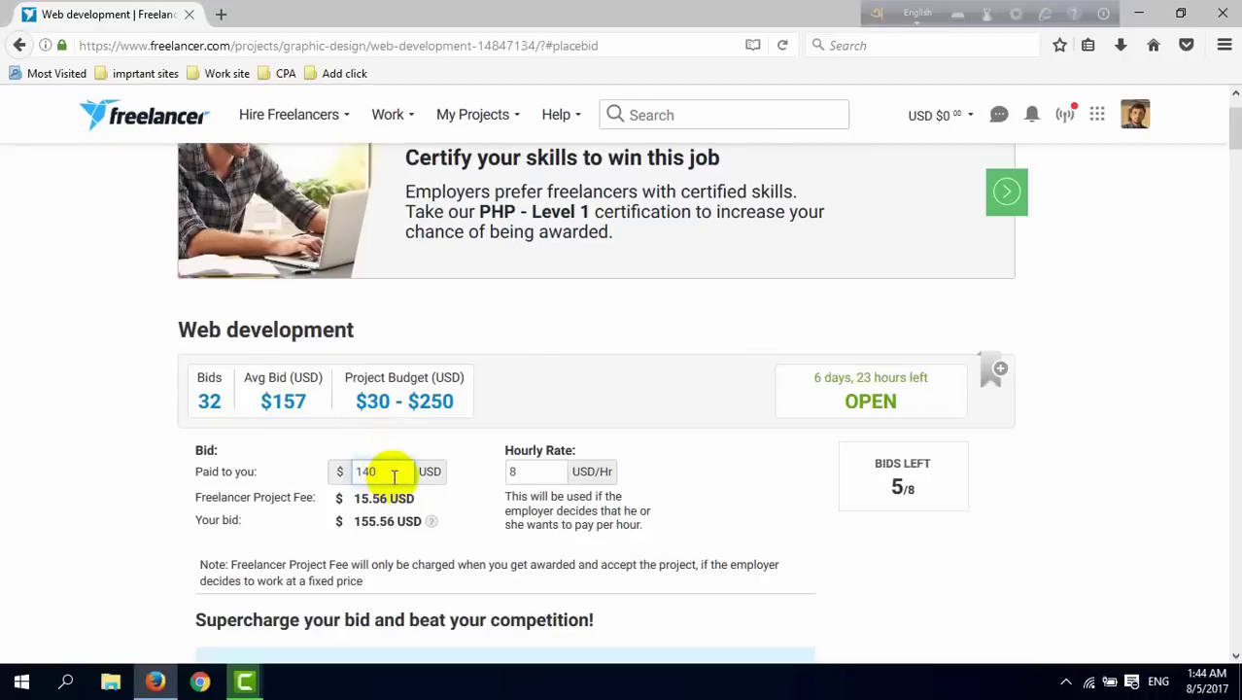
{"action": "key", "text": "BackSpace"}
{"action": "type", "text": "50"}
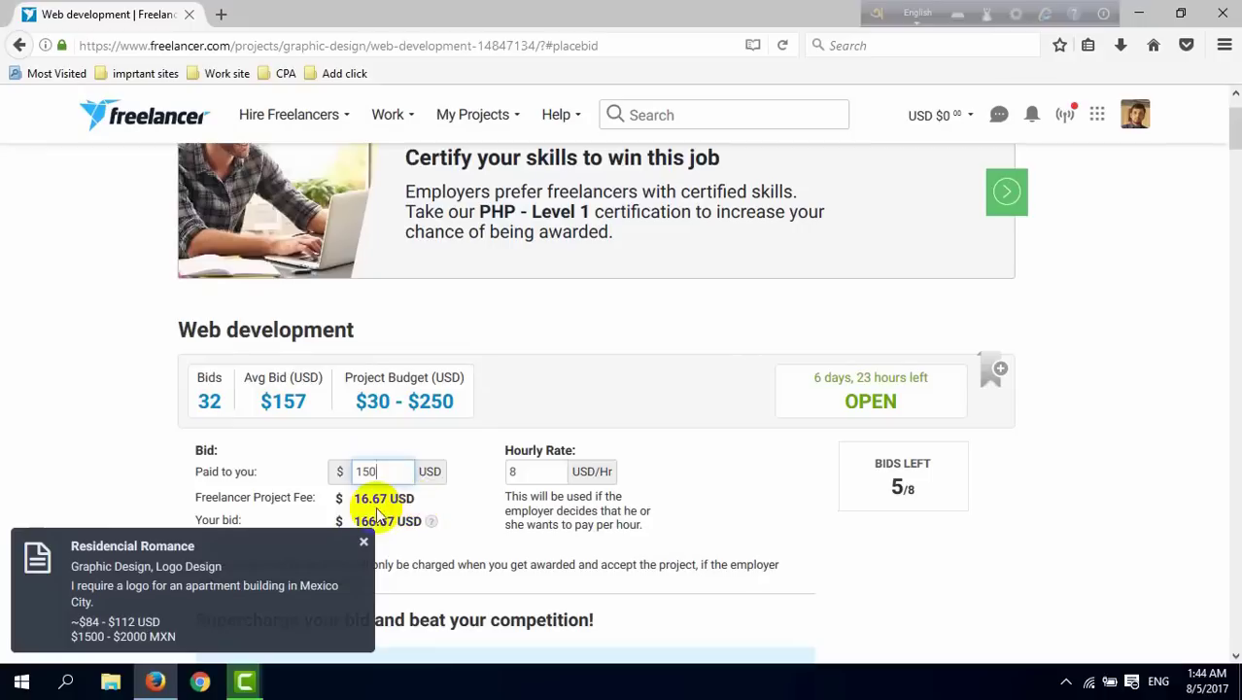
{"action": "scroll", "coordinate": [416, 457], "scroll_direction": "down", "scroll_amount": 4}
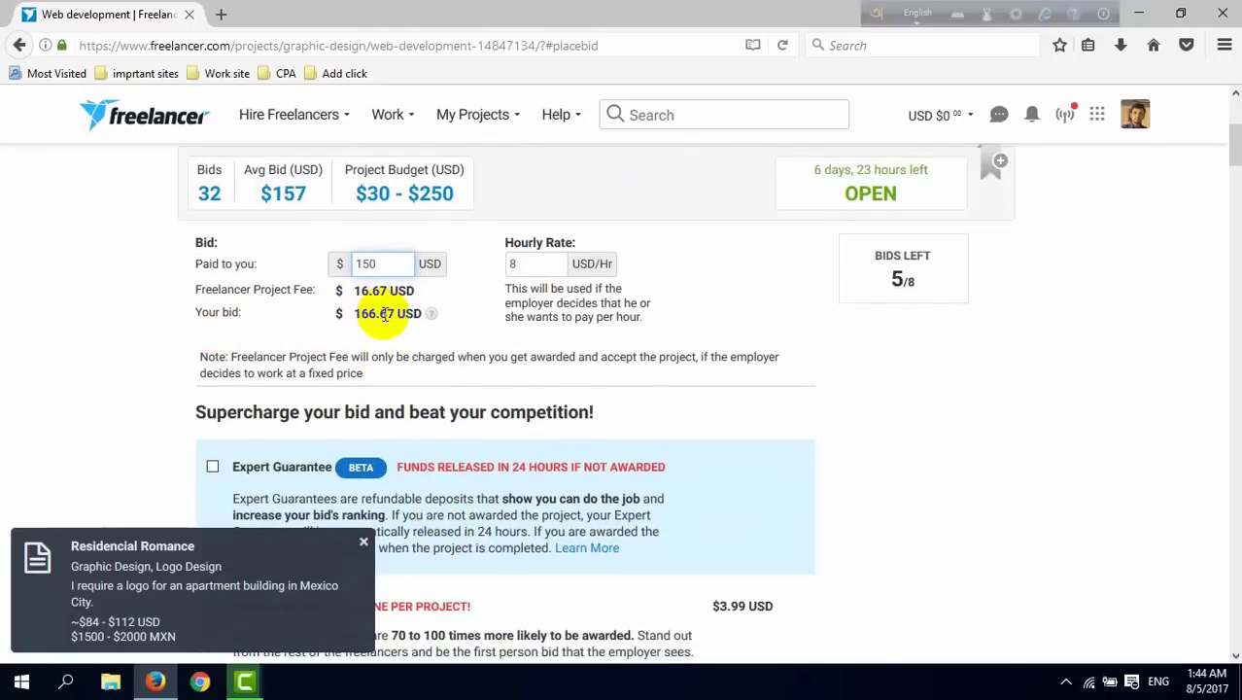
{"action": "scroll", "coordinate": [419, 350], "scroll_direction": "up", "scroll_amount": 4}
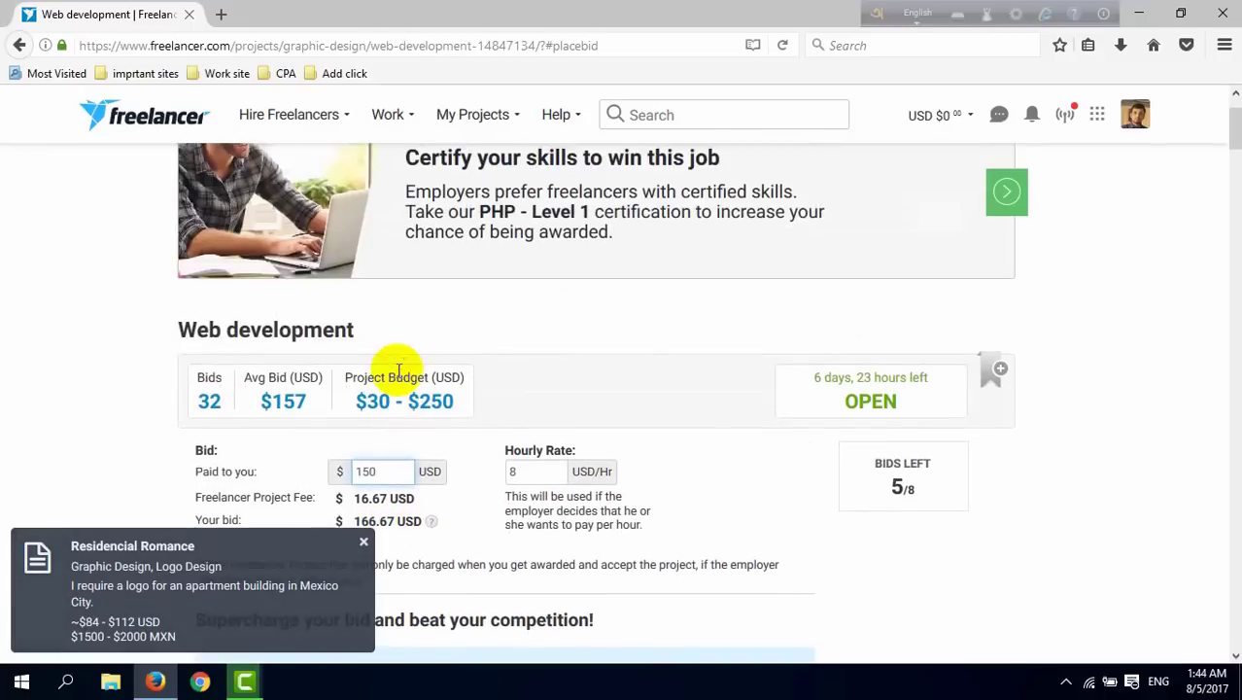
{"action": "scroll", "coordinate": [396, 435], "scroll_direction": "down", "scroll_amount": 2}
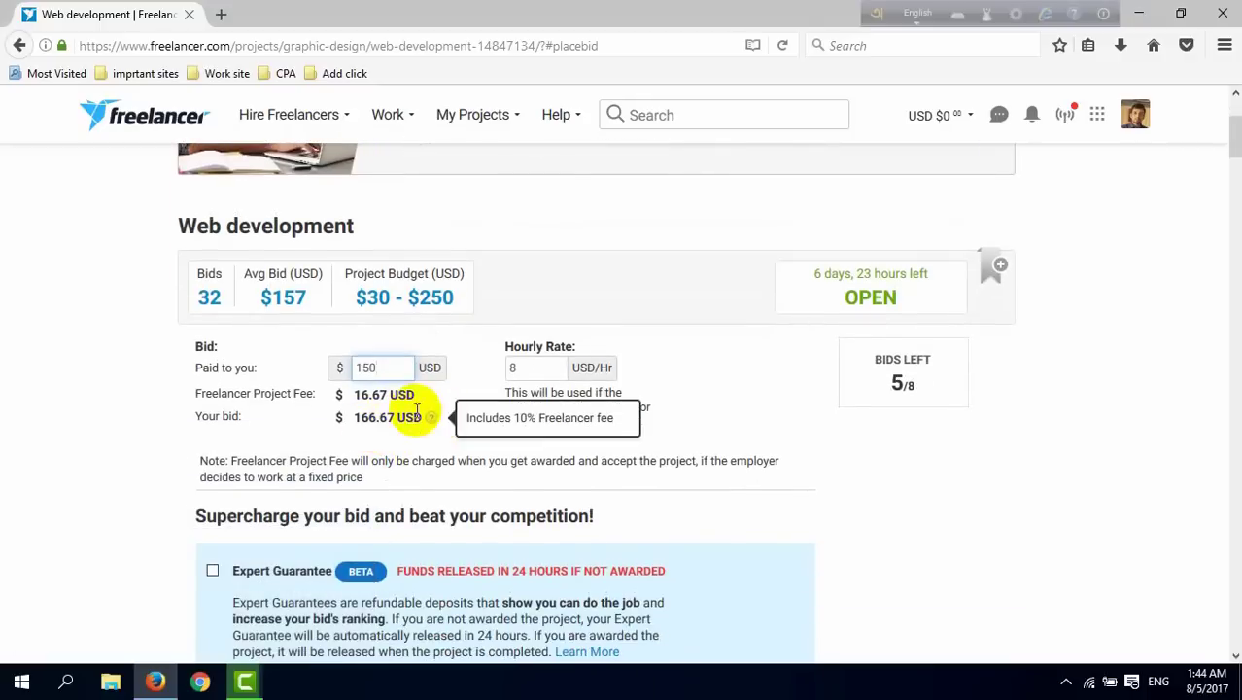
- Set the bid's paid amount to 135 USD and check the hourly rate field and its explanation
{"action": "double_click", "coordinate": [365, 369]}
{"action": "type", "text": "13"}
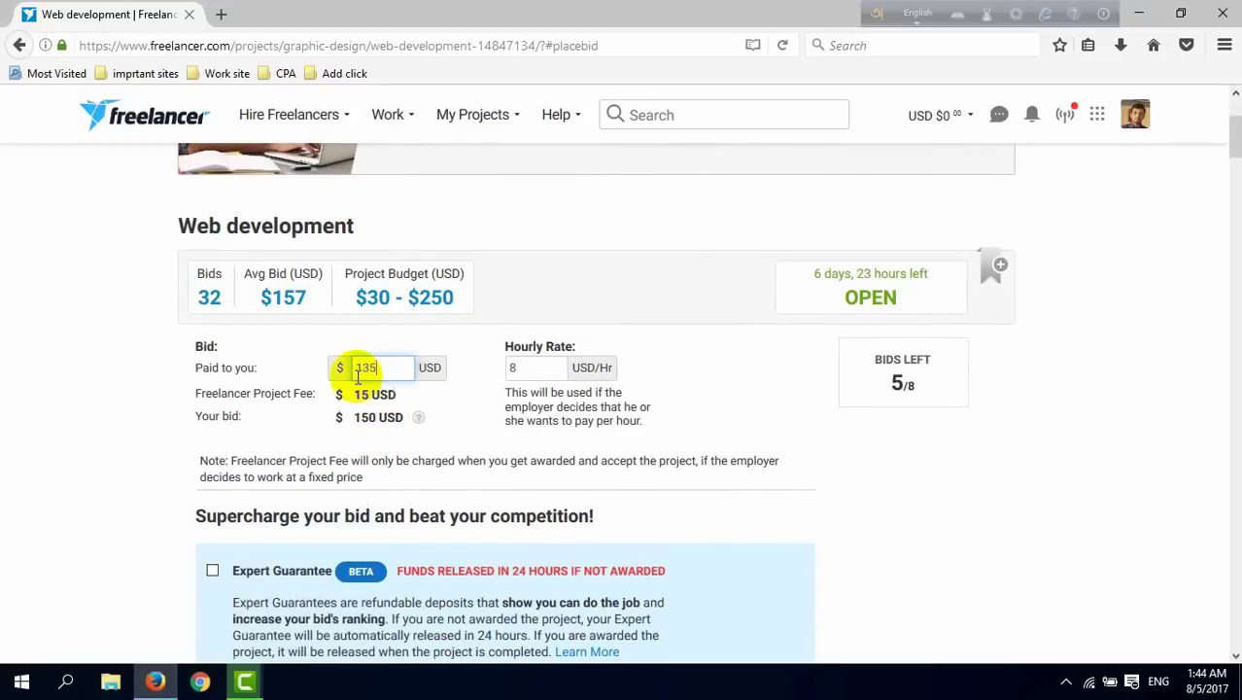
{"action": "left_click", "coordinate": [524, 367]}
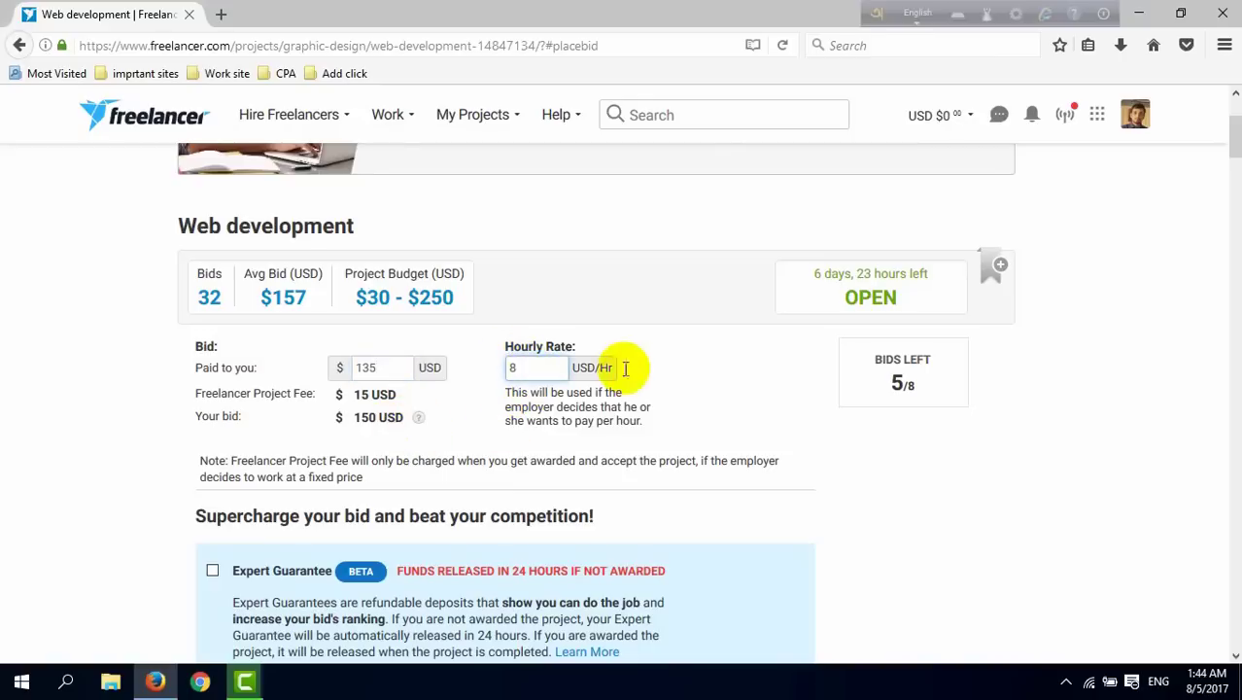
{"action": "scroll", "coordinate": [576, 398], "scroll_direction": "down", "scroll_amount": 2}
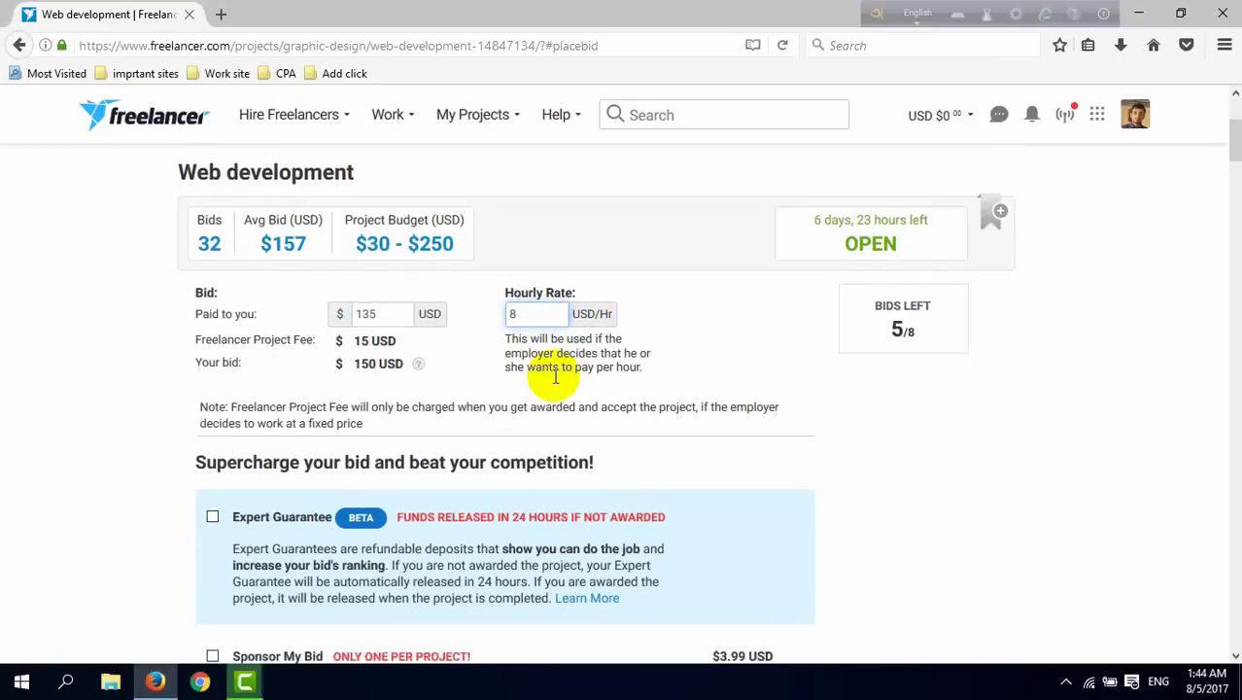
{"action": "scroll", "coordinate": [597, 388], "scroll_direction": "up", "scroll_amount": 4}
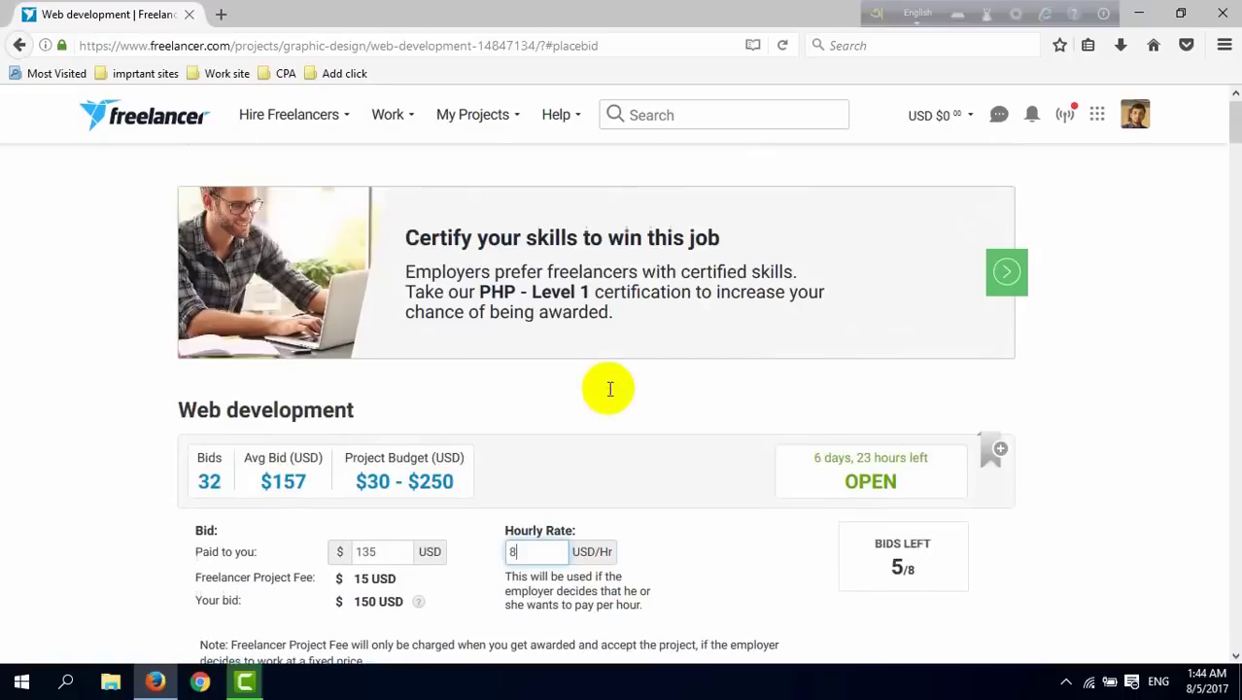
- Review the paid bid upgrades, the project description, the first competing bids and the employer's rating details
{"action": "scroll", "coordinate": [622, 408], "scroll_direction": "down", "scroll_amount": 6}
{"action": "scroll", "coordinate": [641, 453], "scroll_direction": "down", "scroll_amount": 5}
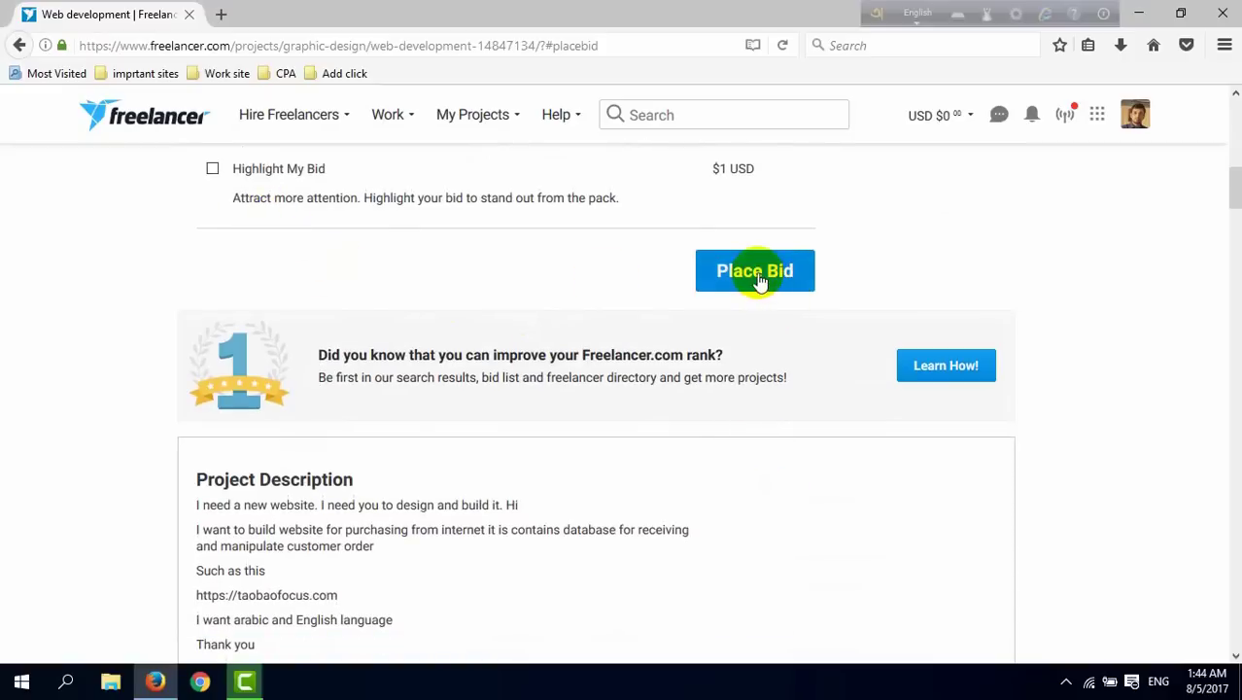
{"action": "scroll", "coordinate": [547, 328], "scroll_direction": "up", "scroll_amount": 4}
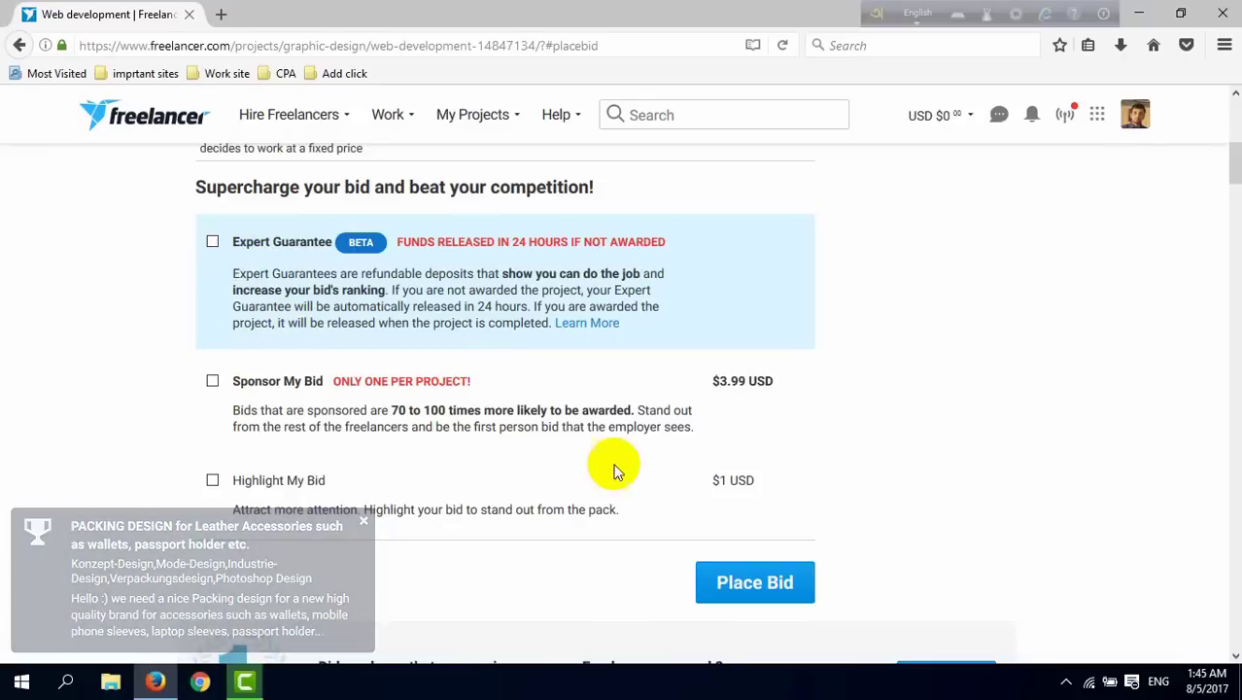
{"action": "scroll", "coordinate": [610, 466], "scroll_direction": "down", "scroll_amount": 6}
{"action": "scroll", "coordinate": [453, 411], "scroll_direction": "down", "scroll_amount": 6}
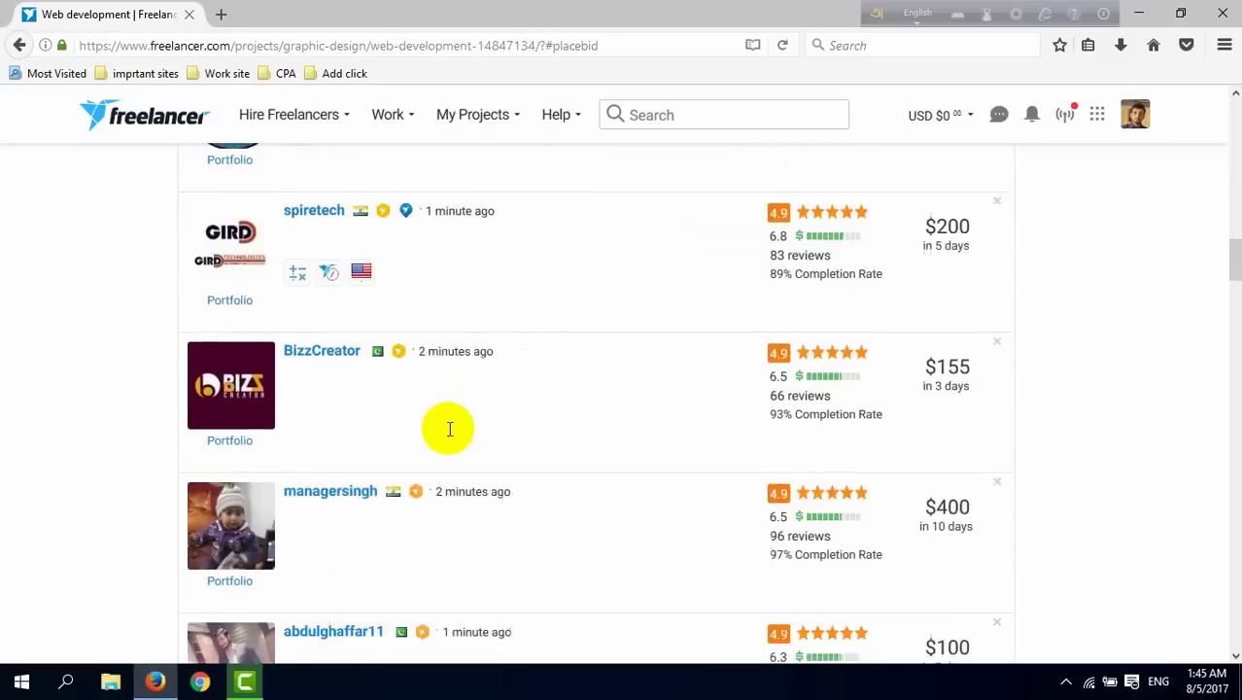
{"action": "scroll", "coordinate": [447, 422], "scroll_direction": "up", "scroll_amount": 2}
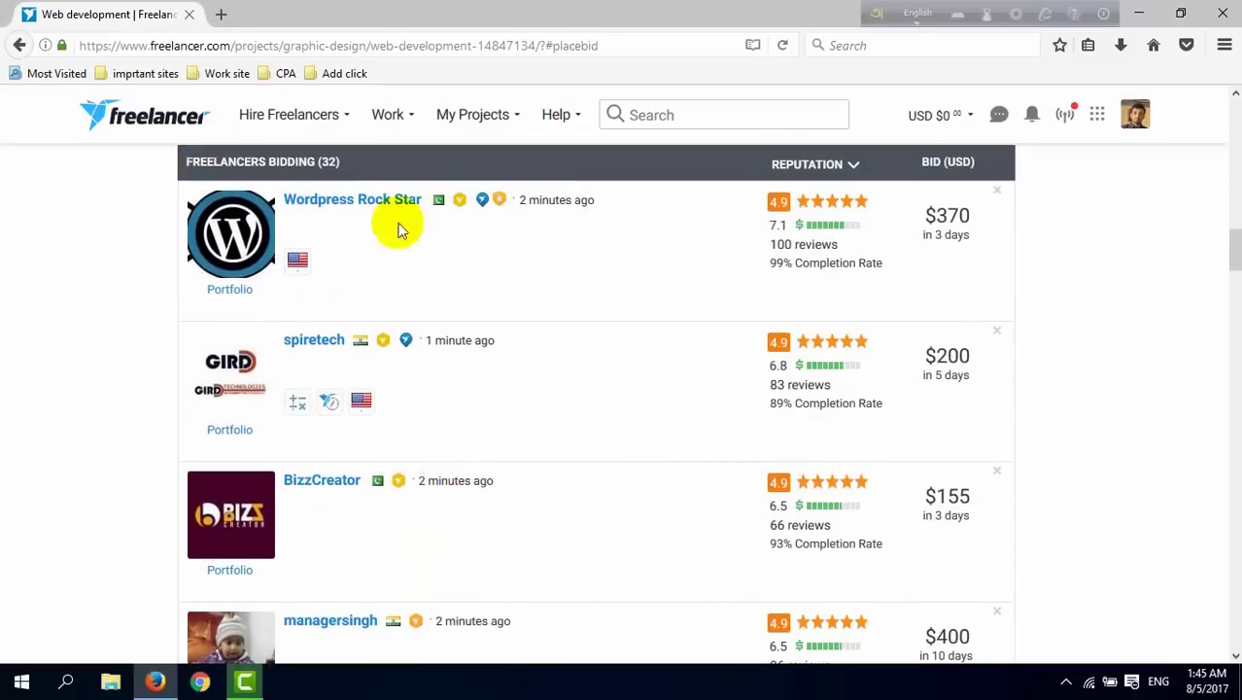
{"action": "scroll", "coordinate": [435, 229], "scroll_direction": "up", "scroll_amount": 7}
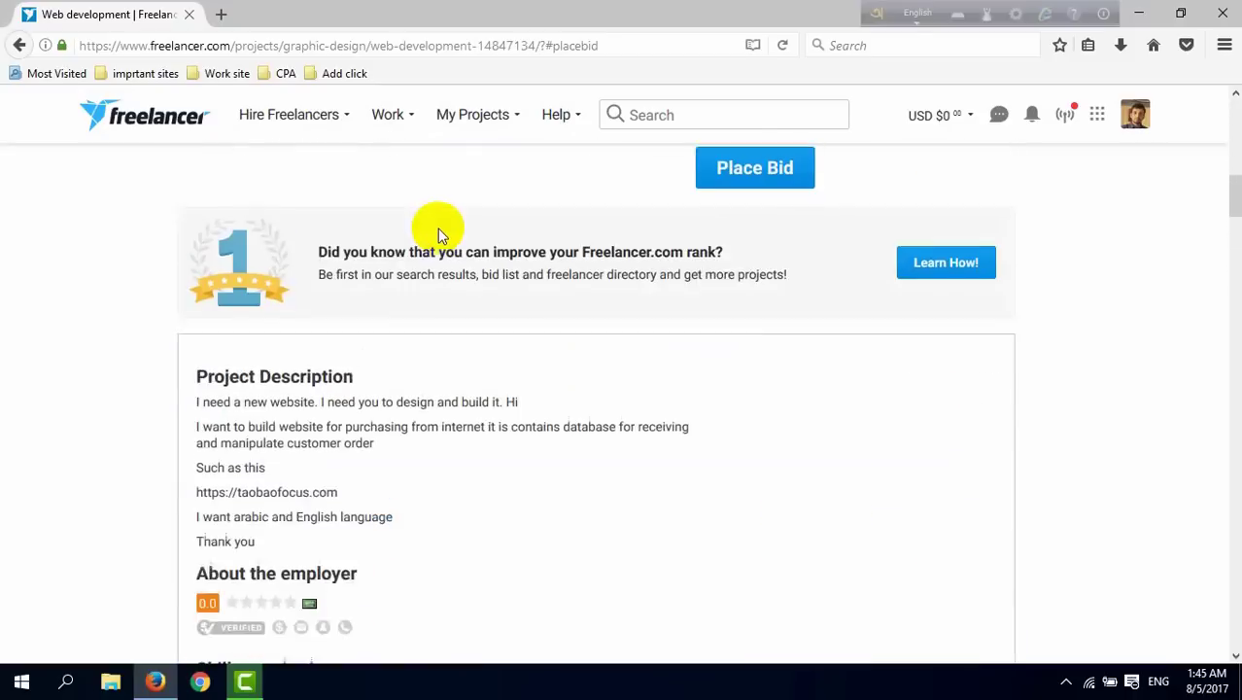
{"action": "scroll", "coordinate": [340, 345], "scroll_direction": "down", "scroll_amount": 3}
{"action": "mouse_move", "coordinate": [194, 348]}
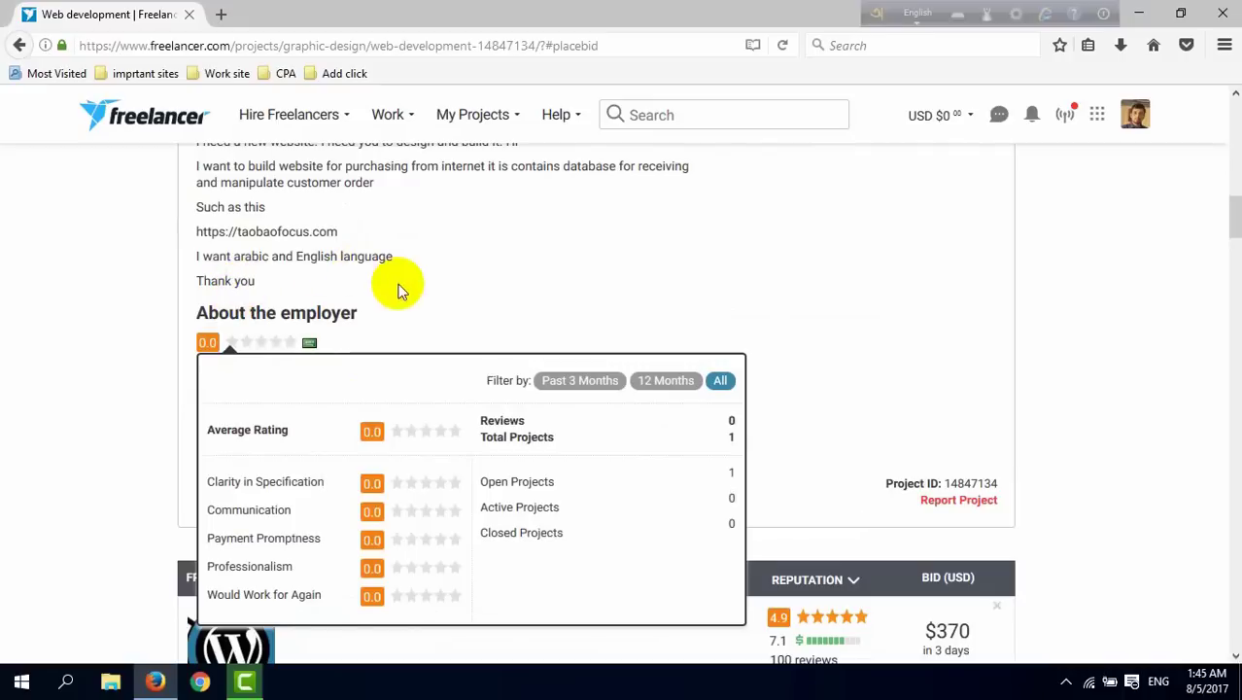
{"action": "scroll", "coordinate": [318, 309], "scroll_direction": "up", "scroll_amount": 1}
{"action": "scroll", "coordinate": [315, 308], "scroll_direction": "up", "scroll_amount": 5}
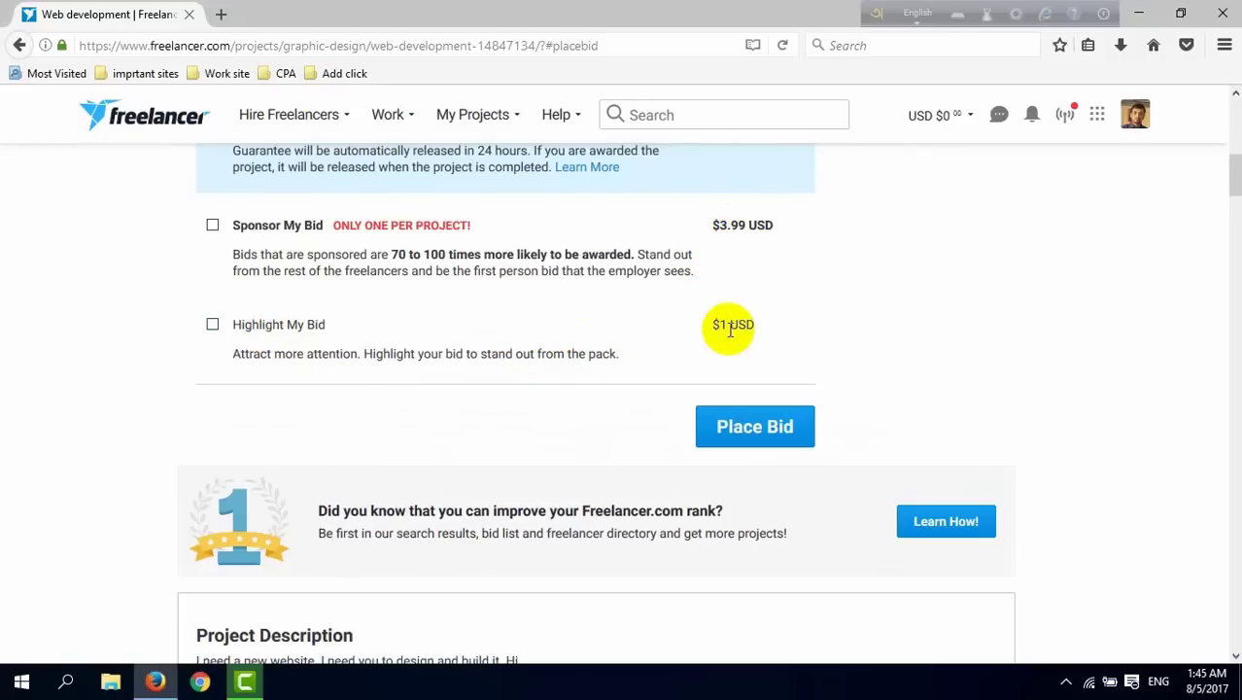
- Look through the competing freelancers' reputations and bid amounts, closing the video player window that covers the page
{"action": "scroll", "coordinate": [313, 348], "scroll_direction": "down", "scroll_amount": 2}
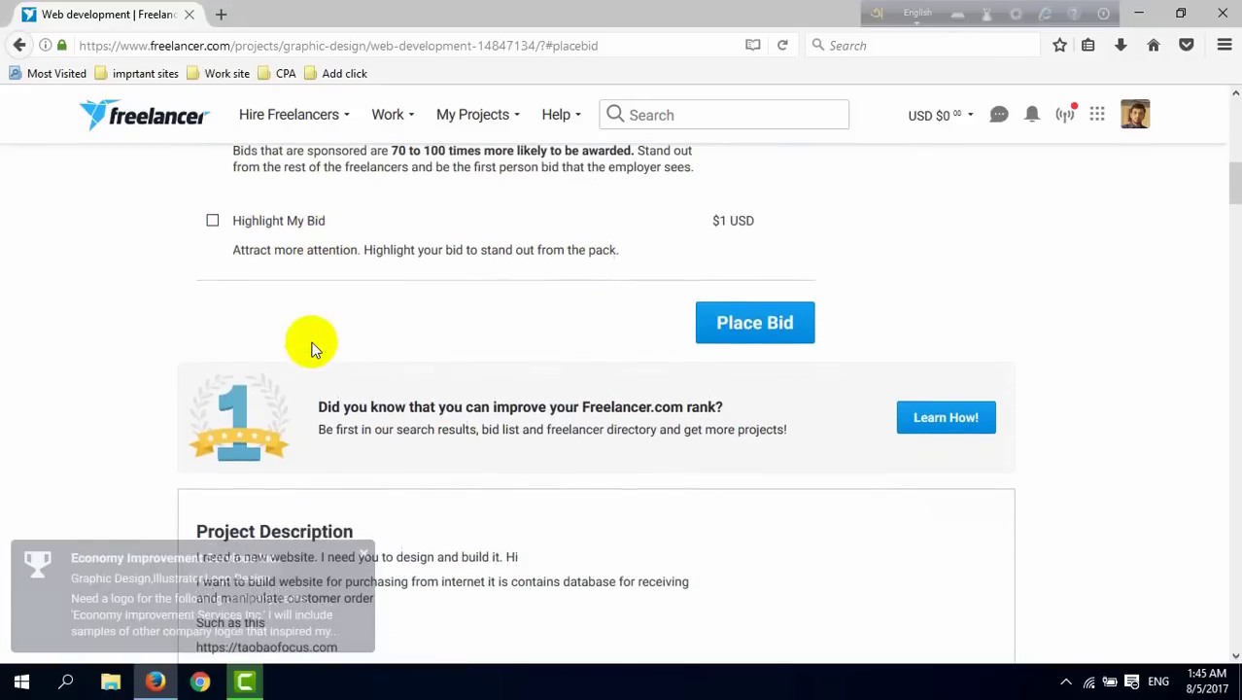
{"action": "scroll", "coordinate": [367, 480], "scroll_direction": "down", "scroll_amount": 10}
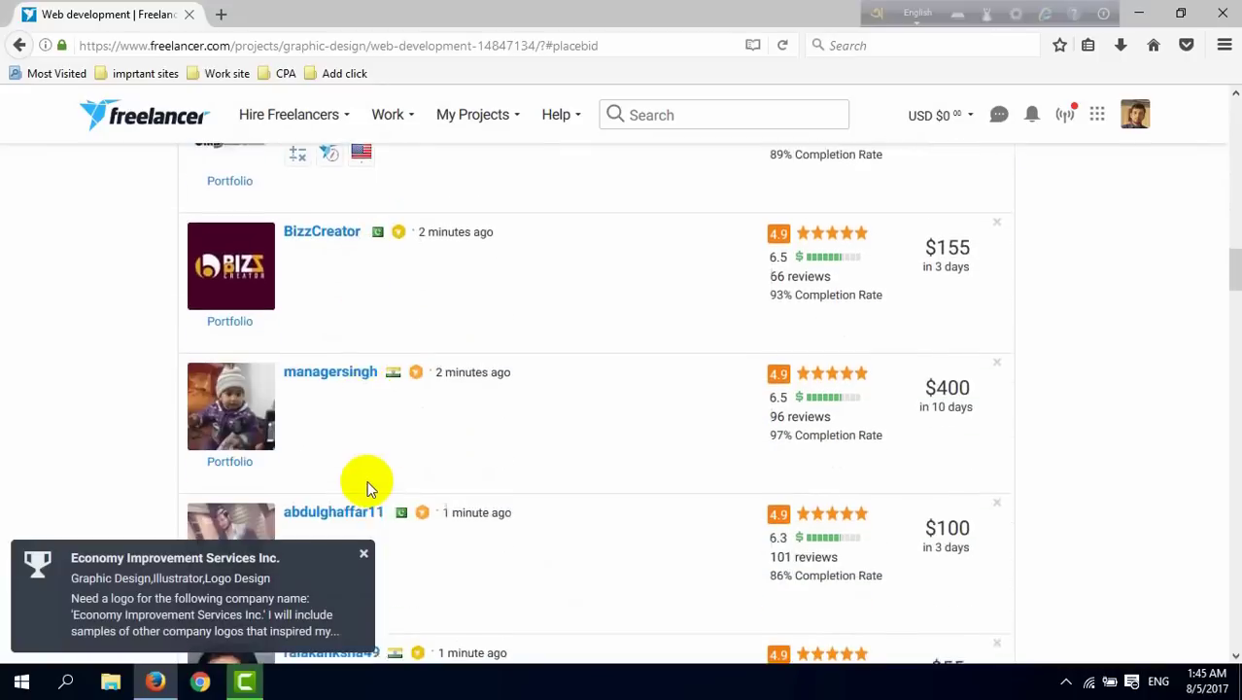
{"action": "scroll", "coordinate": [366, 480], "scroll_direction": "down", "scroll_amount": 8}
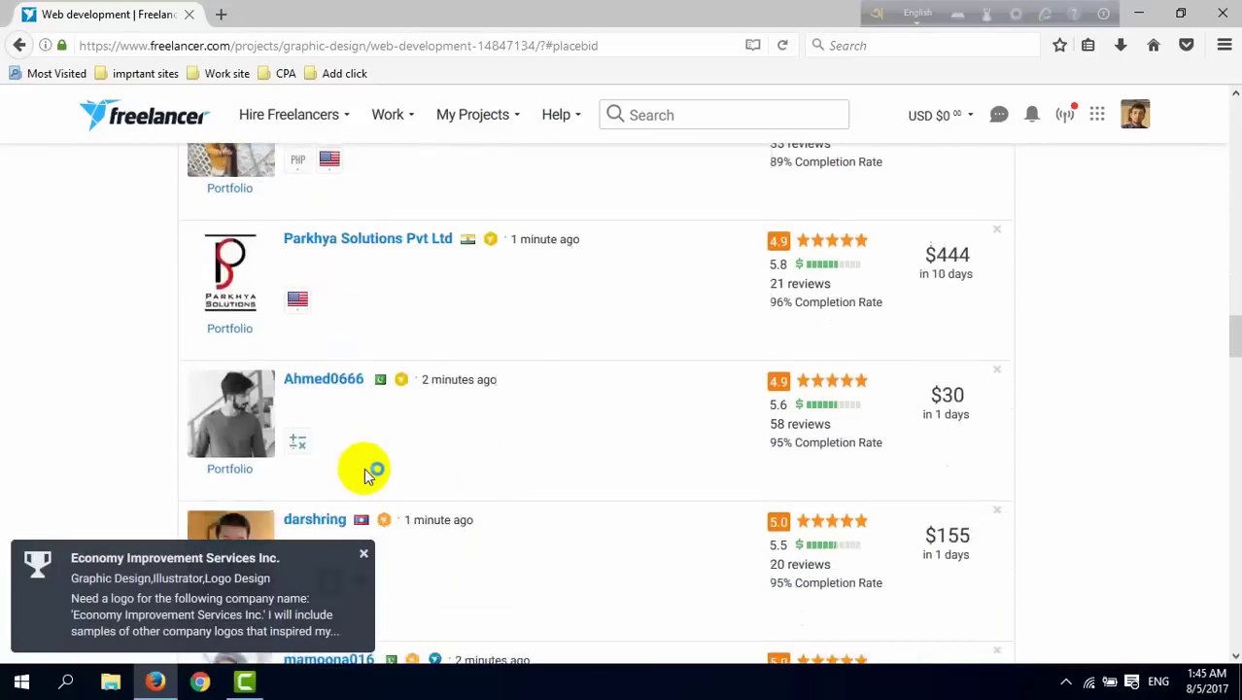
{"action": "scroll", "coordinate": [368, 473], "scroll_direction": "down", "scroll_amount": 3}
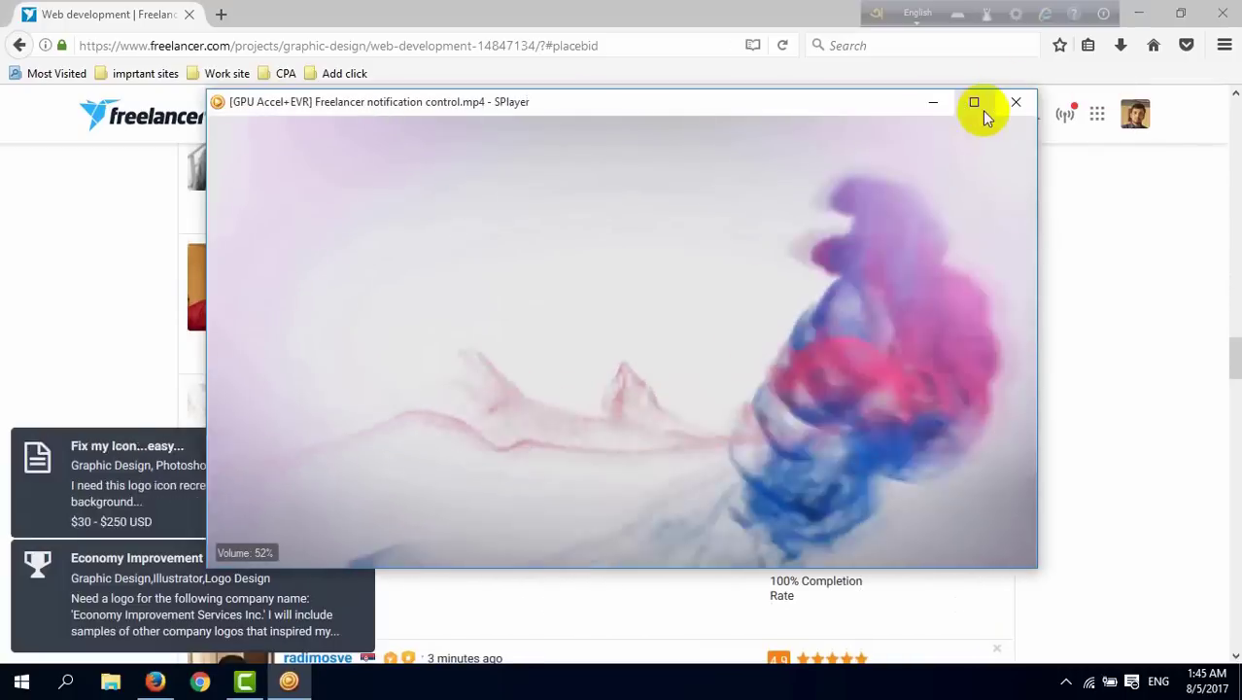
{"action": "left_click", "coordinate": [1016, 102]}
{"action": "scroll", "coordinate": [494, 388], "scroll_direction": "up", "scroll_amount": 1}
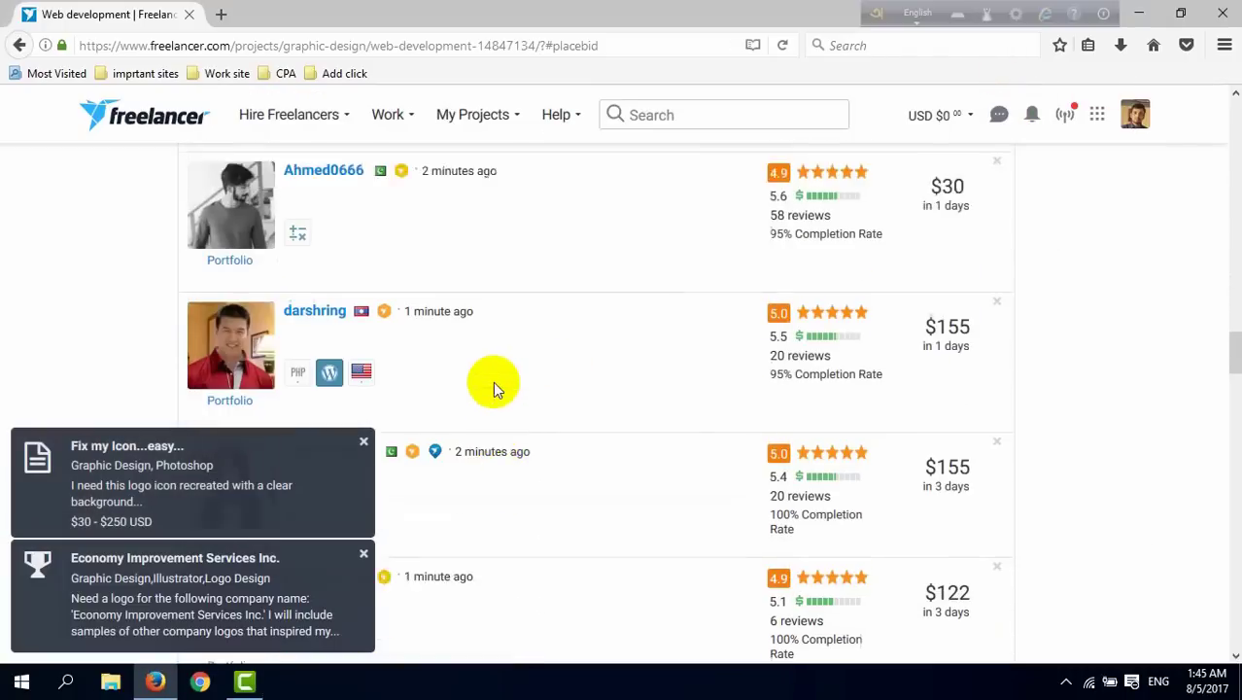
{"action": "scroll", "coordinate": [494, 387], "scroll_direction": "up", "scroll_amount": 10}
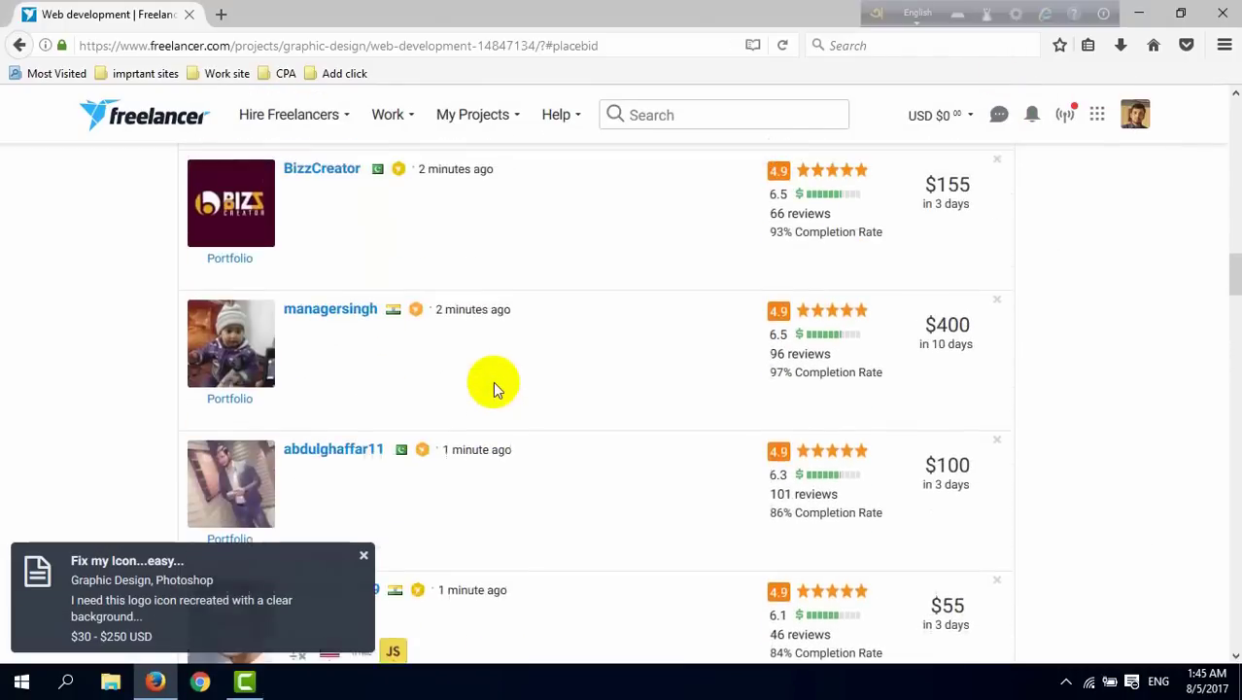
{"action": "scroll", "coordinate": [493, 381], "scroll_direction": "up", "scroll_amount": 2}
{"action": "scroll", "coordinate": [293, 297], "scroll_direction": "up", "scroll_amount": 5}
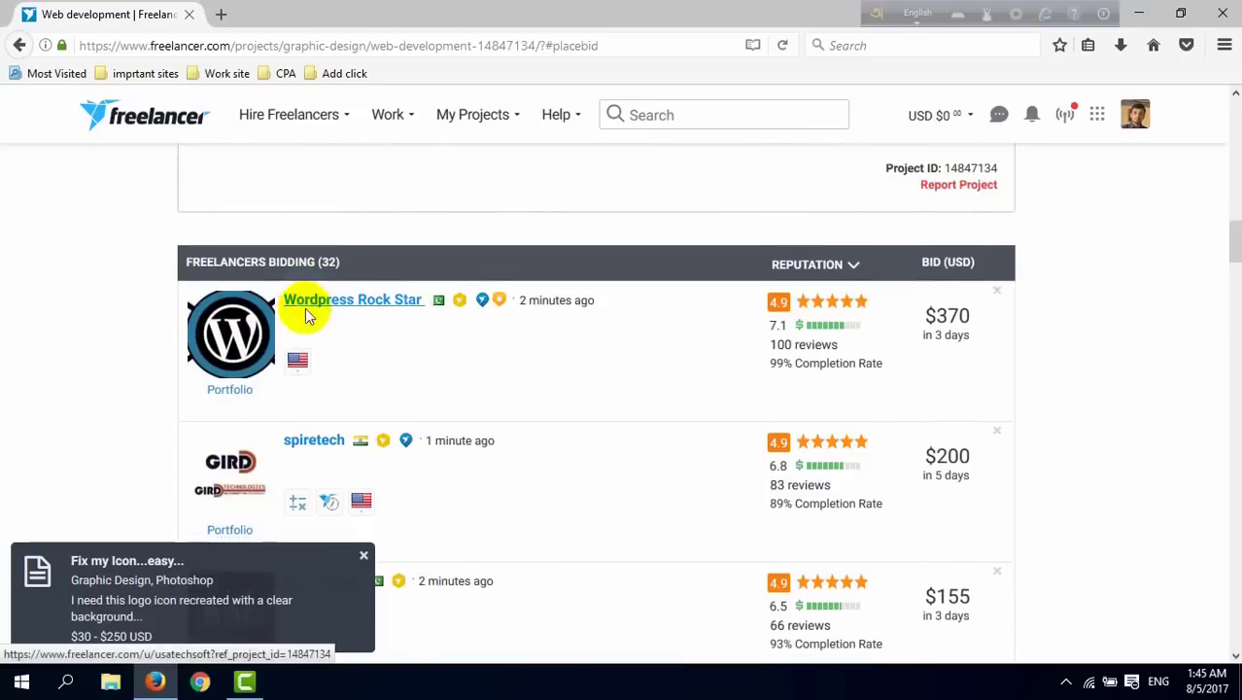
{"action": "scroll", "coordinate": [305, 308], "scroll_direction": "down", "scroll_amount": 2}
{"action": "scroll", "coordinate": [307, 311], "scroll_direction": "up", "scroll_amount": 5}
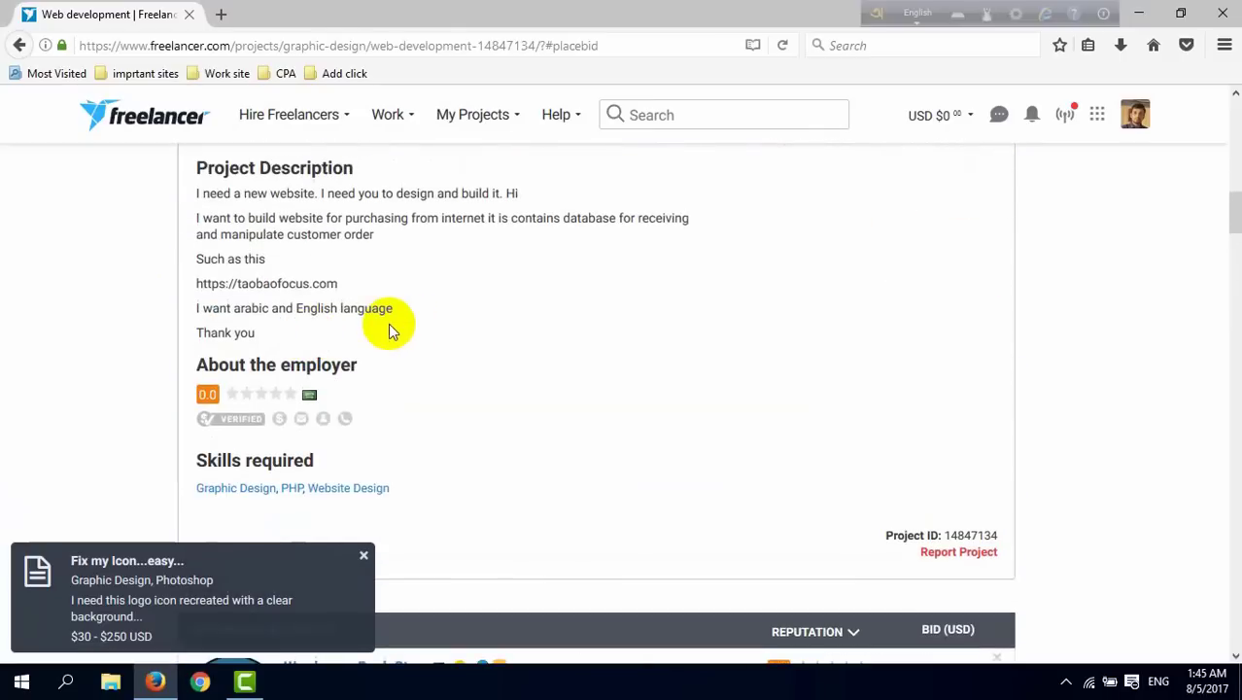
- Place the bid on the "Web development" project without paid upgrades and decline the $3.99 USD sponsorship offer
{"action": "scroll", "coordinate": [388, 322], "scroll_direction": "up", "scroll_amount": 5}
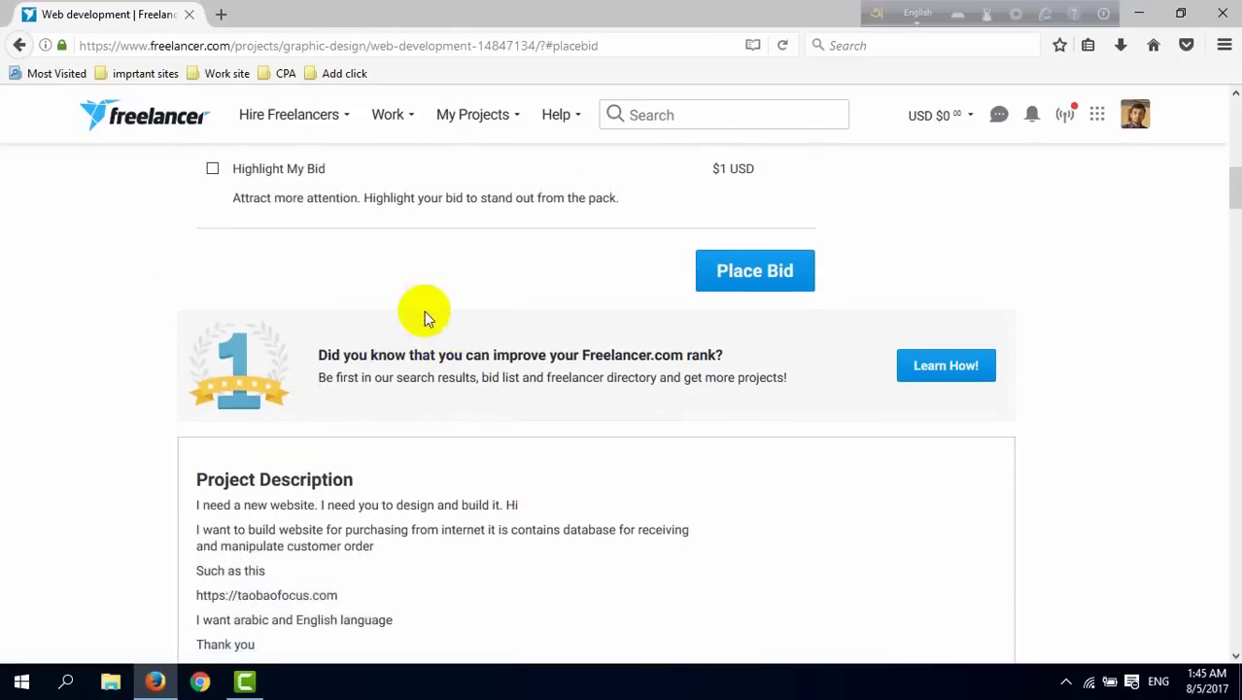
{"action": "scroll", "coordinate": [328, 292], "scroll_direction": "up", "scroll_amount": 4}
{"action": "scroll", "coordinate": [360, 347], "scroll_direction": "down", "scroll_amount": 2}
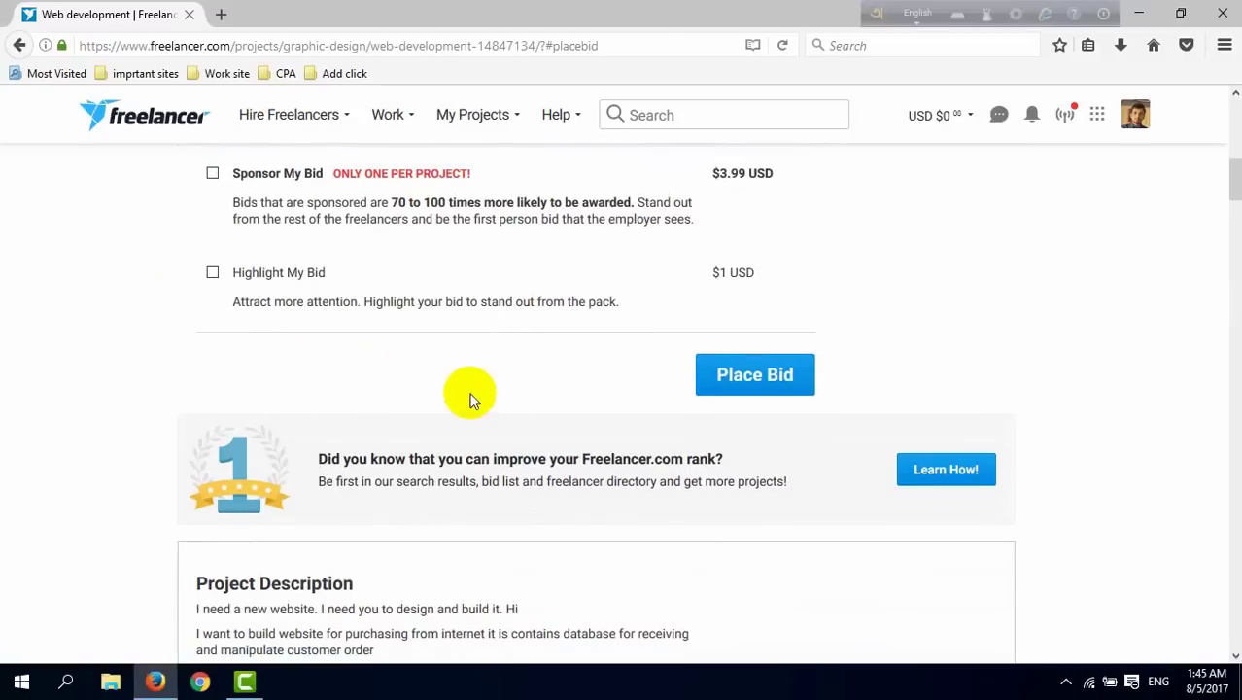
{"action": "scroll", "coordinate": [360, 374], "scroll_direction": "up", "scroll_amount": 2}
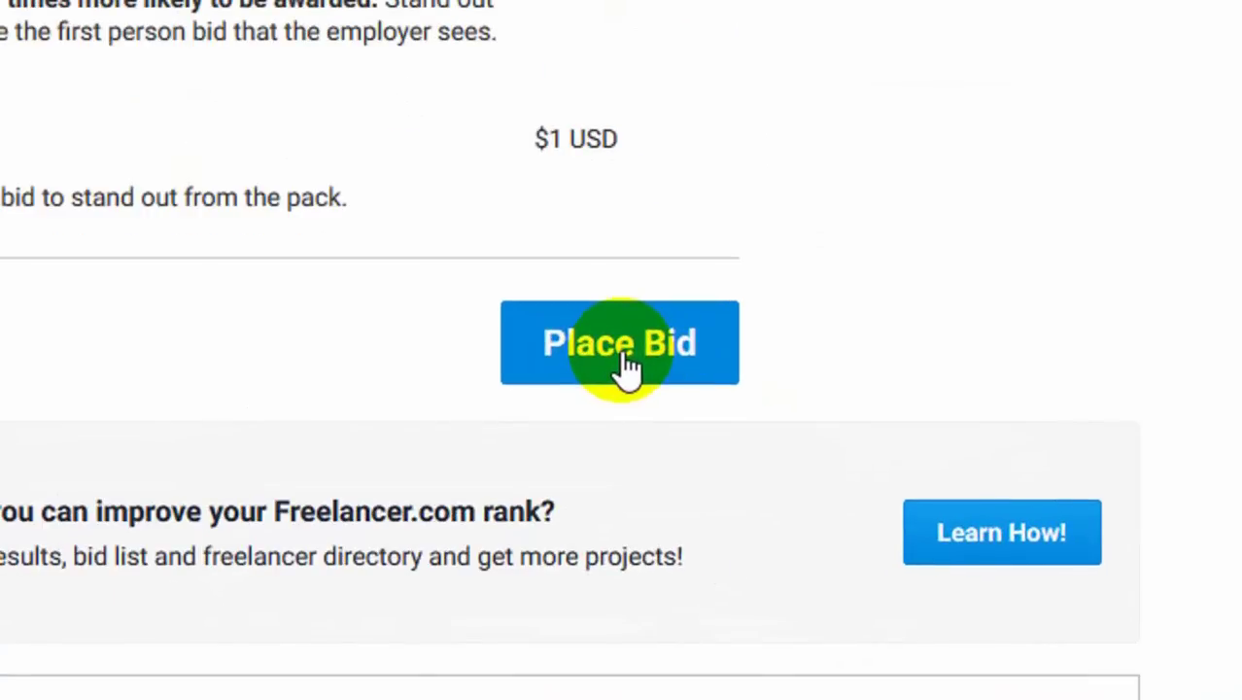
{"action": "left_click", "coordinate": [626, 367]}
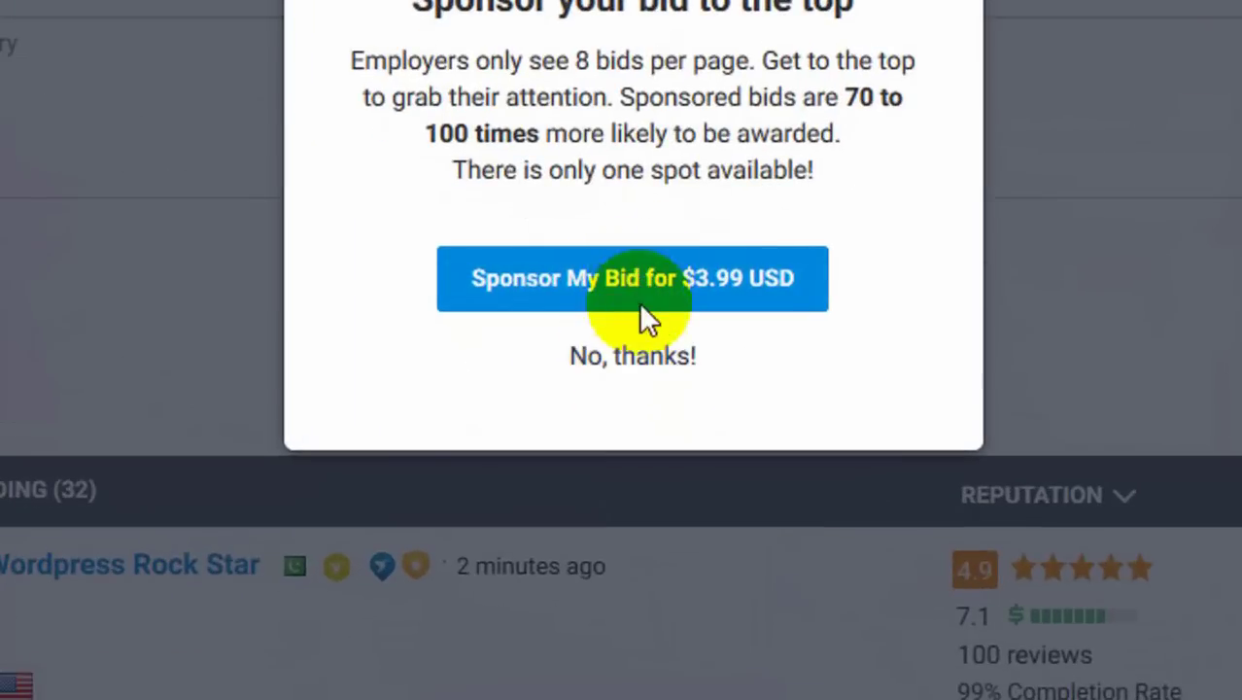
{"action": "left_click", "coordinate": [632, 356]}
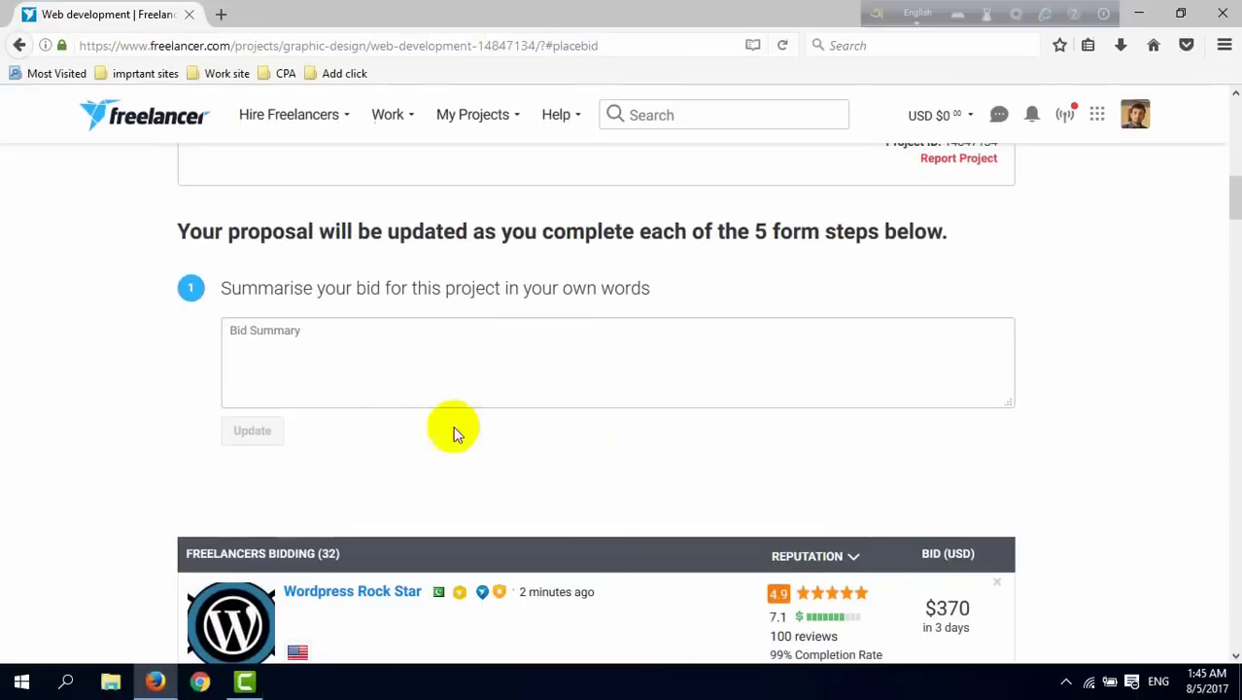
- Open the bid summary field for entry, then examine its length requirement, the competing bids and the project's required skills
{"action": "left_click", "coordinate": [341, 367]}
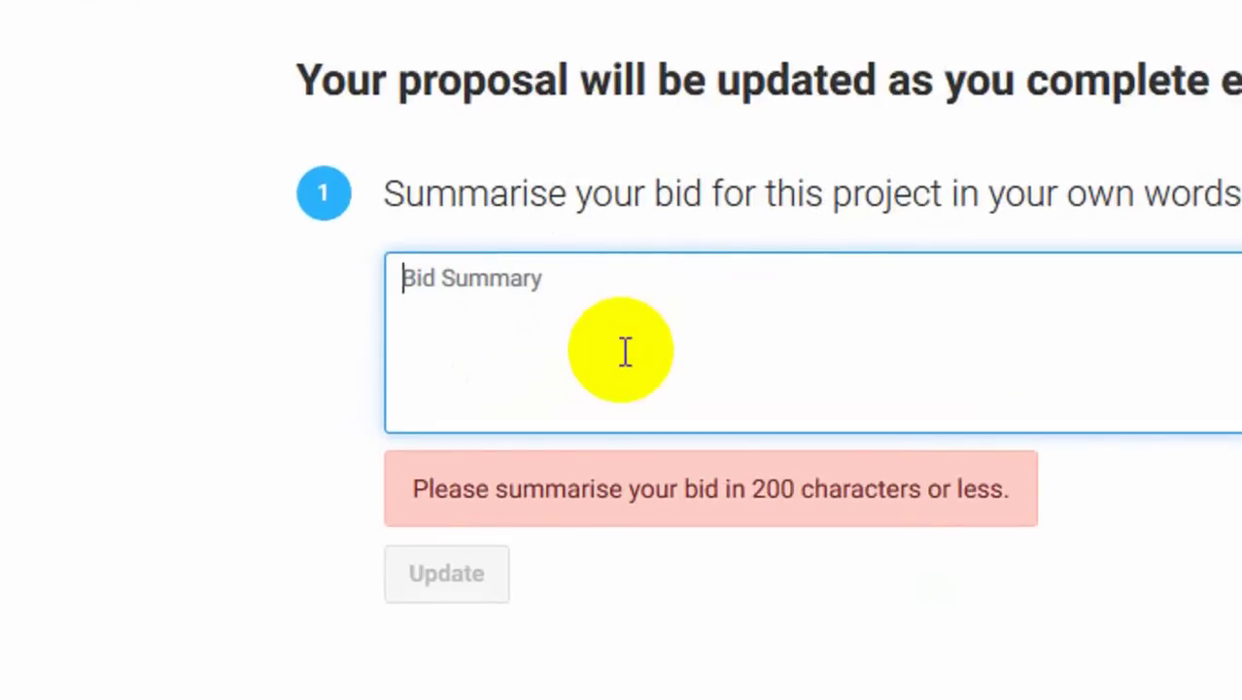
{"action": "scroll", "coordinate": [625, 352], "scroll_direction": "down", "scroll_amount": 2}
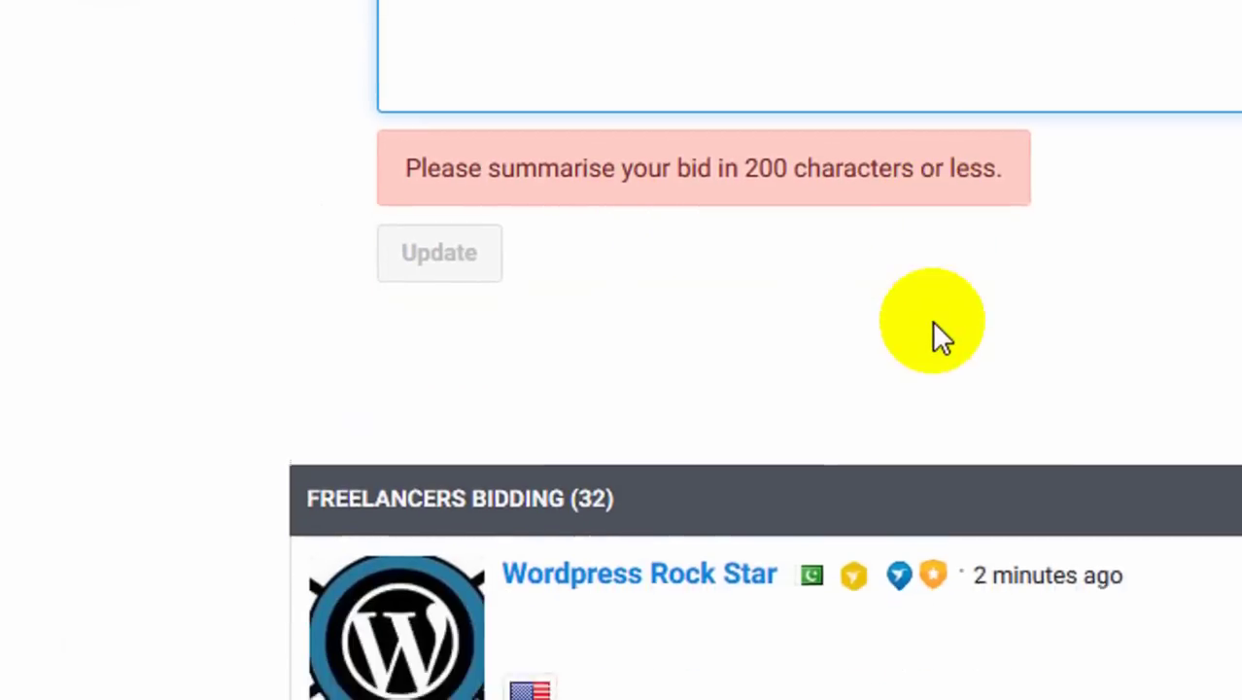
{"action": "scroll", "coordinate": [931, 320], "scroll_direction": "up", "scroll_amount": 3}
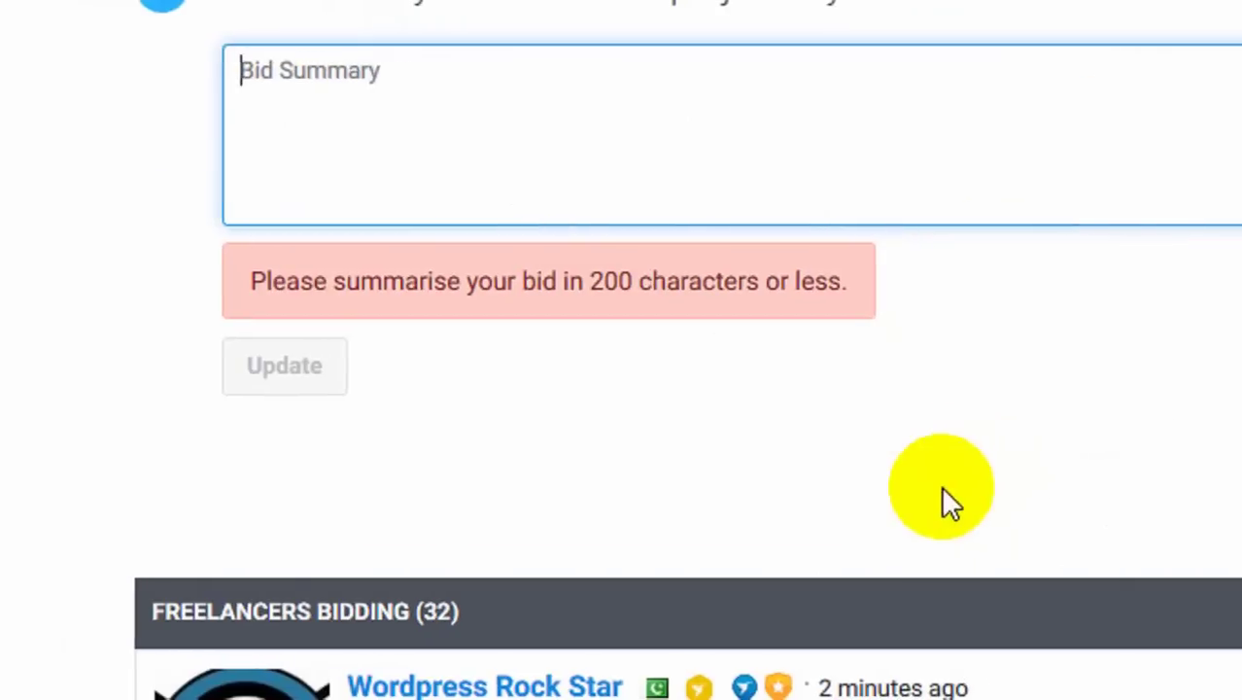
{"action": "scroll", "coordinate": [804, 576], "scroll_direction": "down", "scroll_amount": 10}
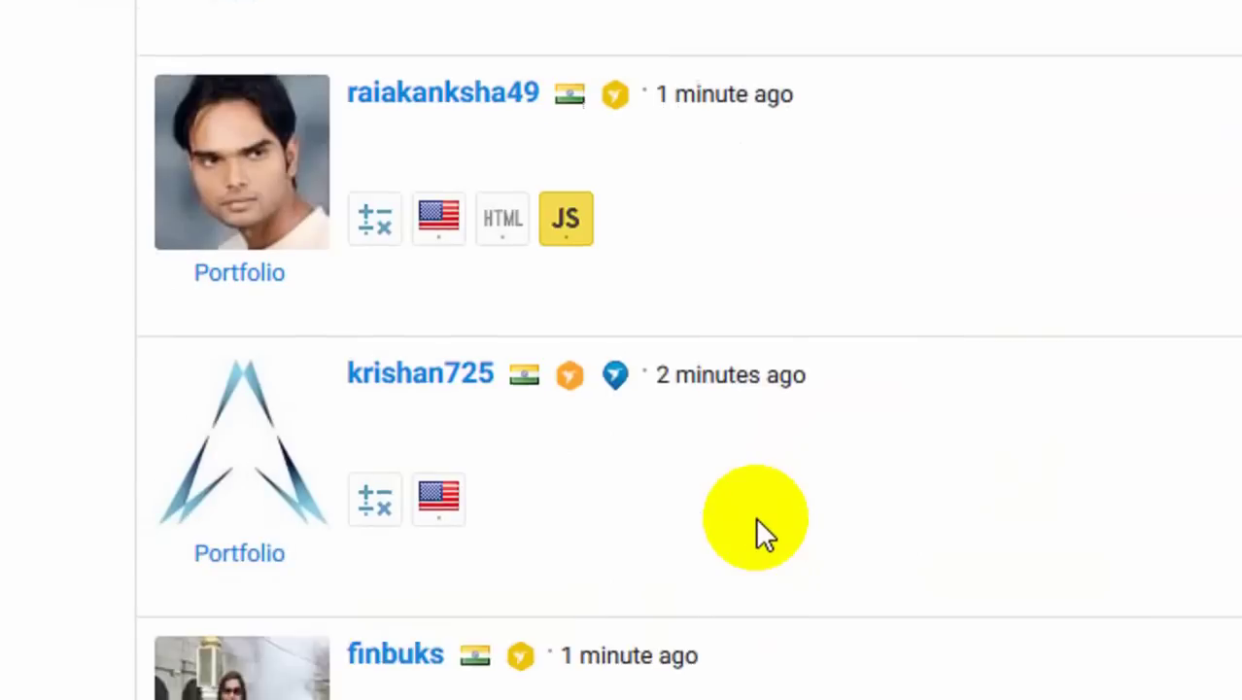
{"action": "scroll", "coordinate": [764, 532], "scroll_direction": "up", "scroll_amount": 2}
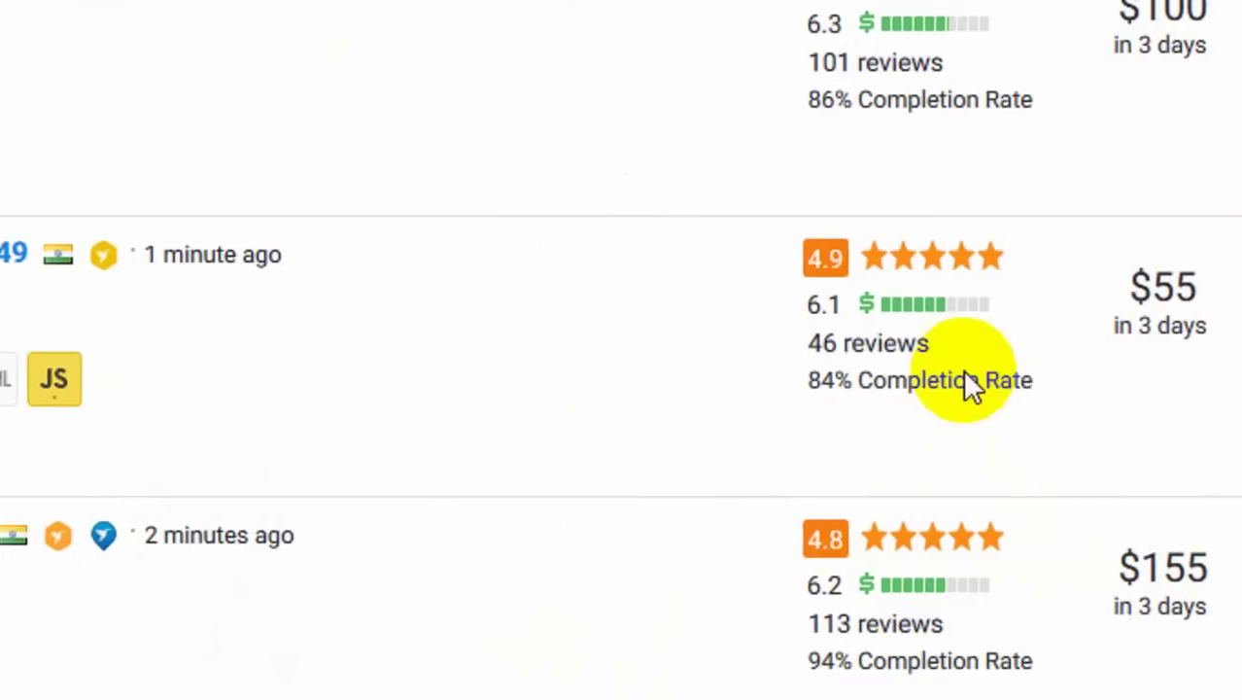
{"action": "scroll", "coordinate": [55, 314], "scroll_direction": "up", "scroll_amount": 6}
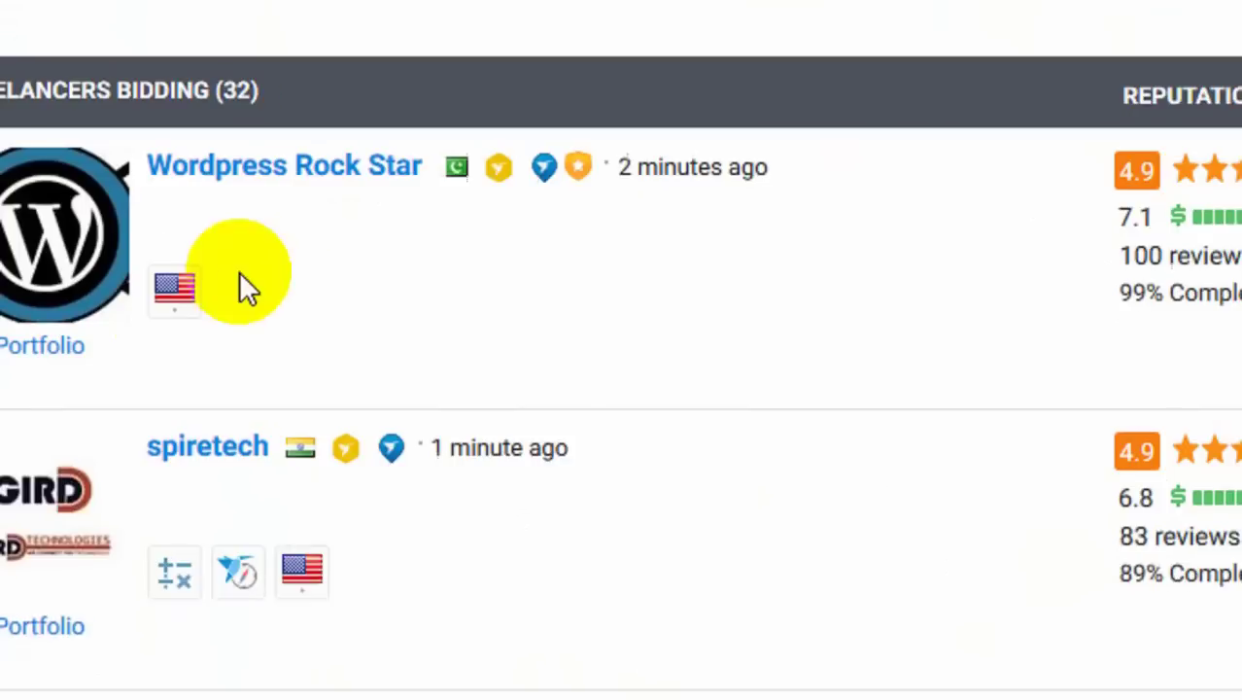
{"action": "scroll", "coordinate": [311, 292], "scroll_direction": "up", "scroll_amount": 7}
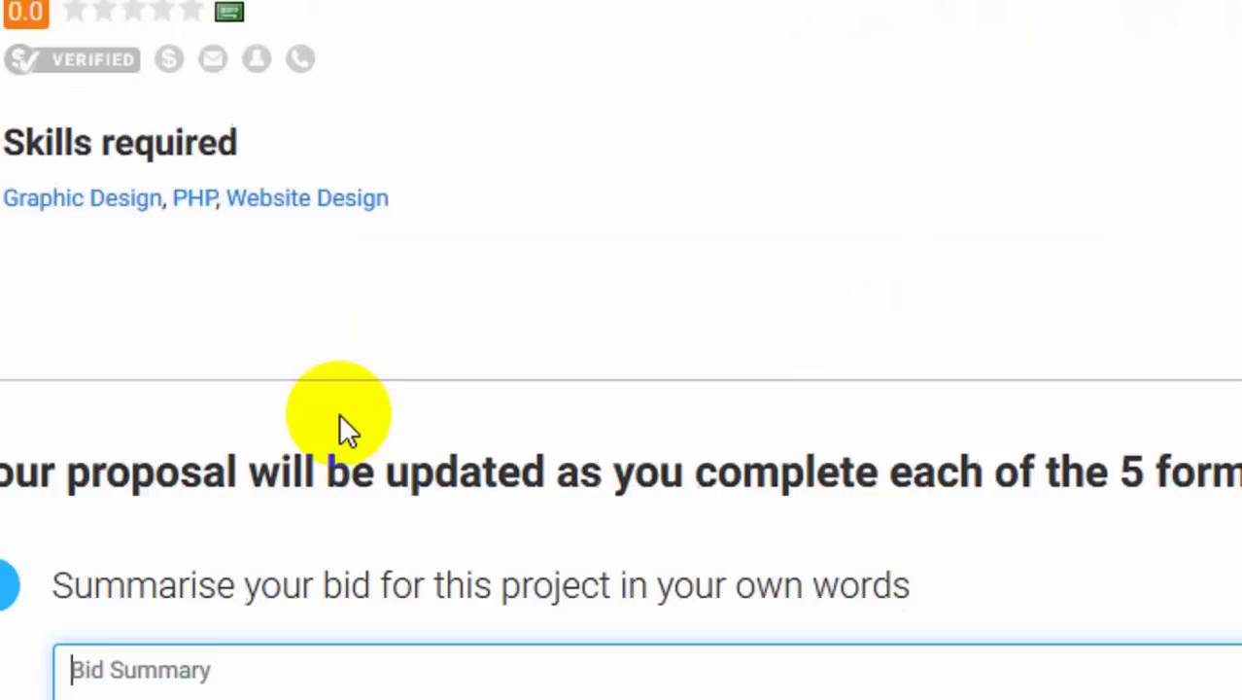
{"action": "scroll", "coordinate": [330, 340], "scroll_direction": "down", "scroll_amount": 4}
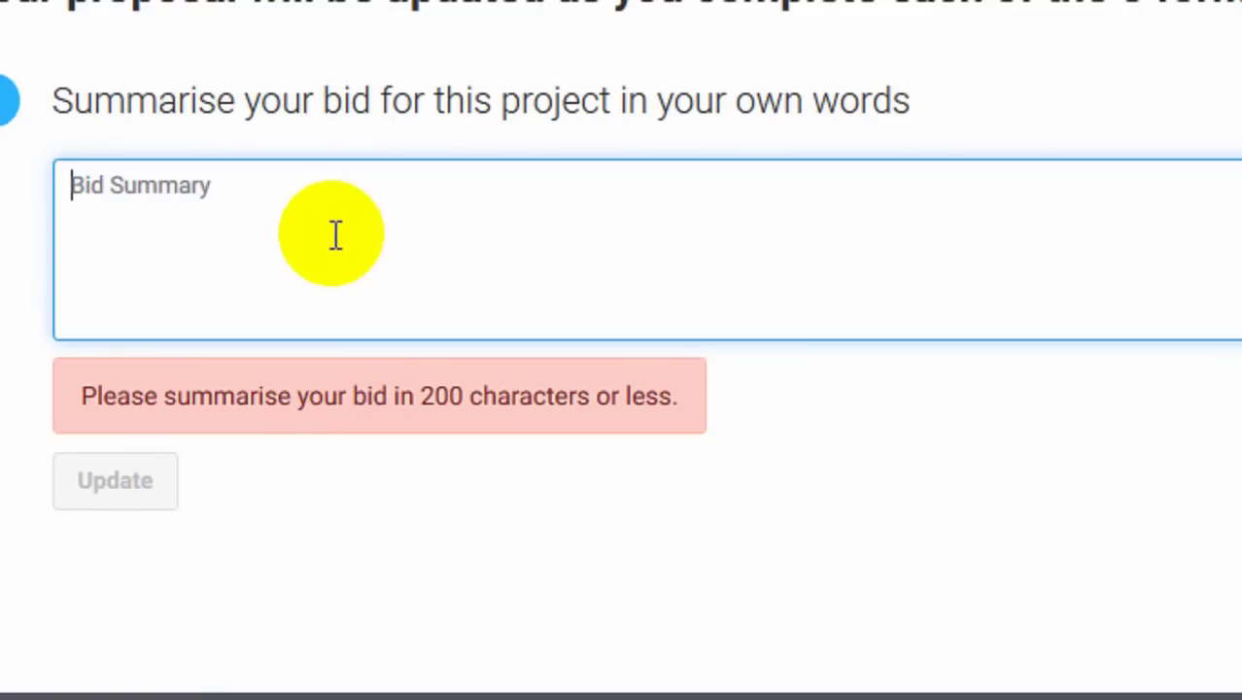
- Begin the bid summary with "Dear sir," and, on a new line, "Cordially thanked to you"
{"action": "type", "text": "Dra"}
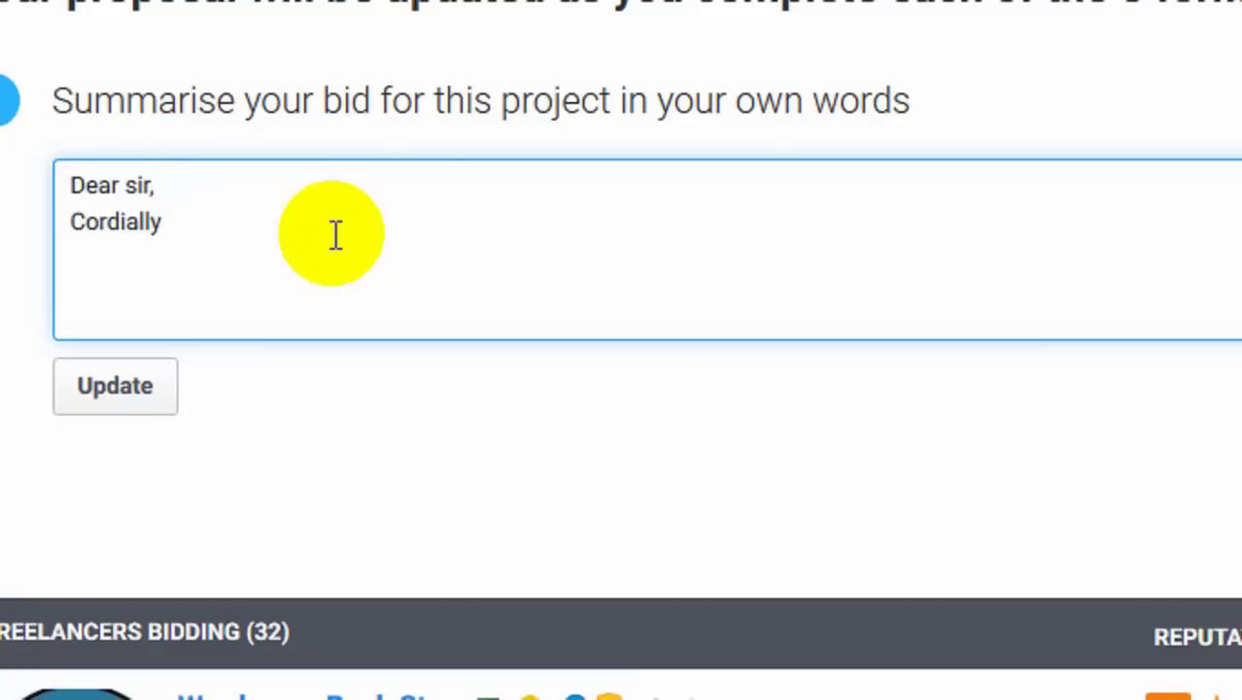
{"action": "type", "text": "thanked to"}
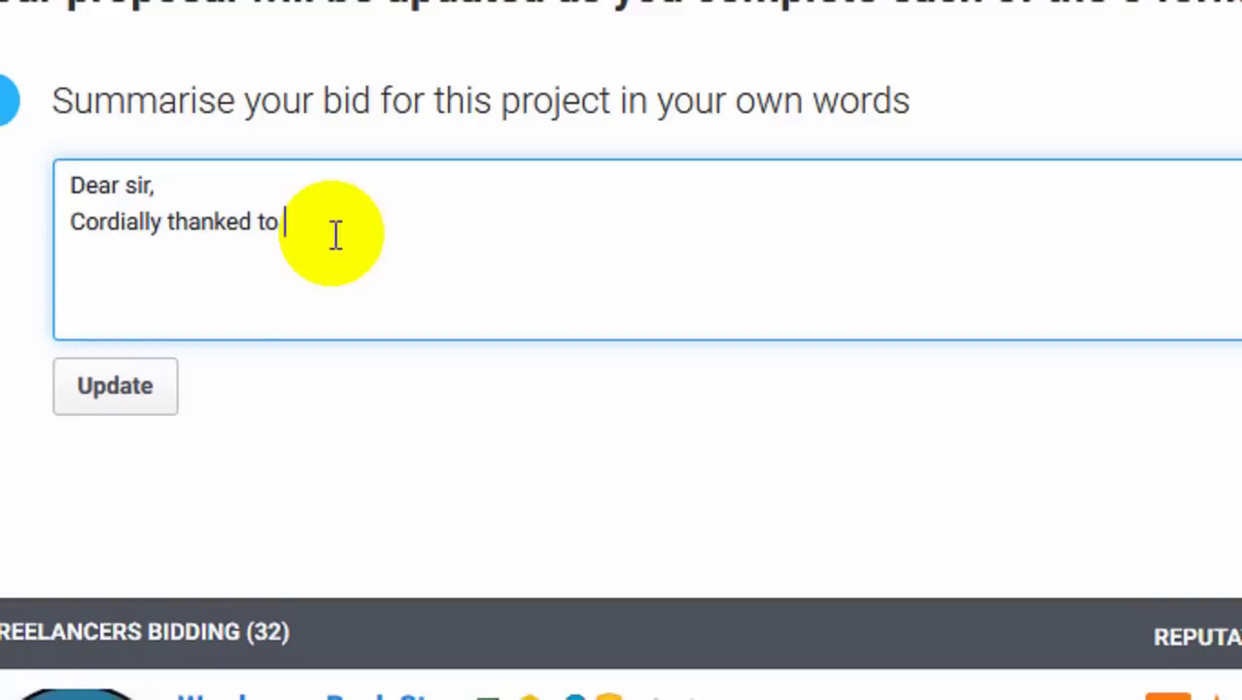
{"action": "type", "text": "you"}
- Continue the bid summary with the sentence "I would like to do your task wise and precisely"
{"action": "type", "text": ". I wolud"}
{"action": "type", "text": "uld"}
{"action": "type", "text": " likr"}
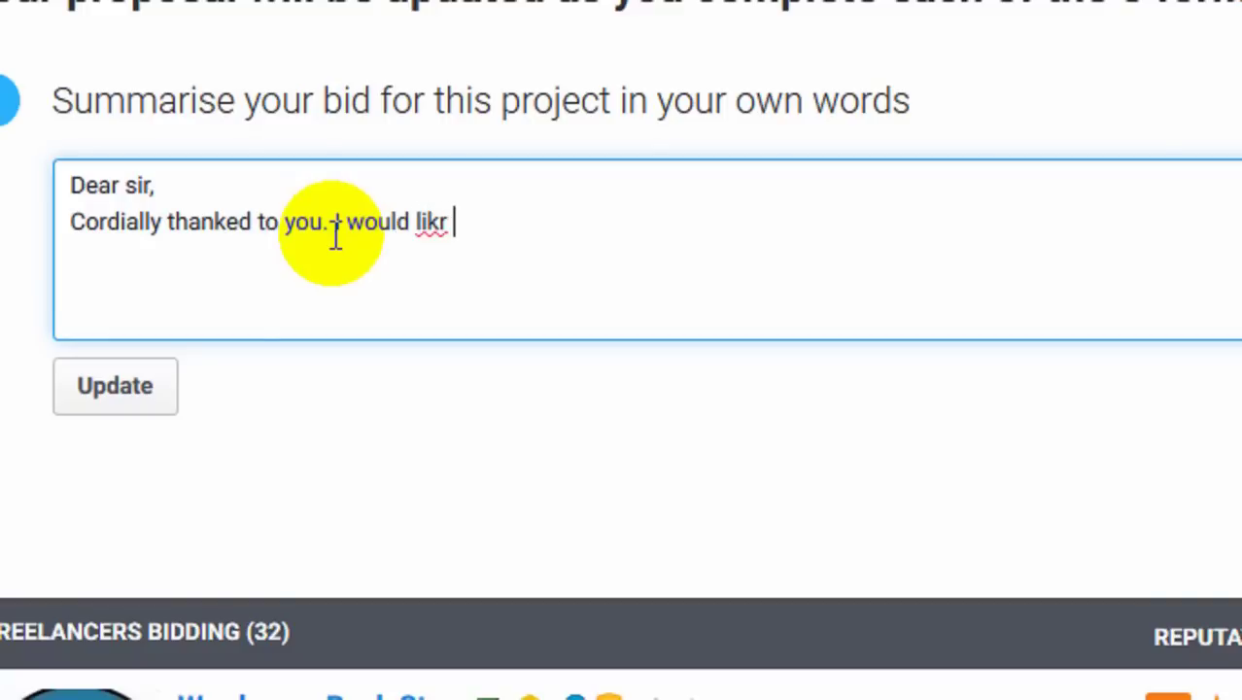
{"action": "key", "text": "BackSpace"}
{"action": "type", "text": "e to do "}
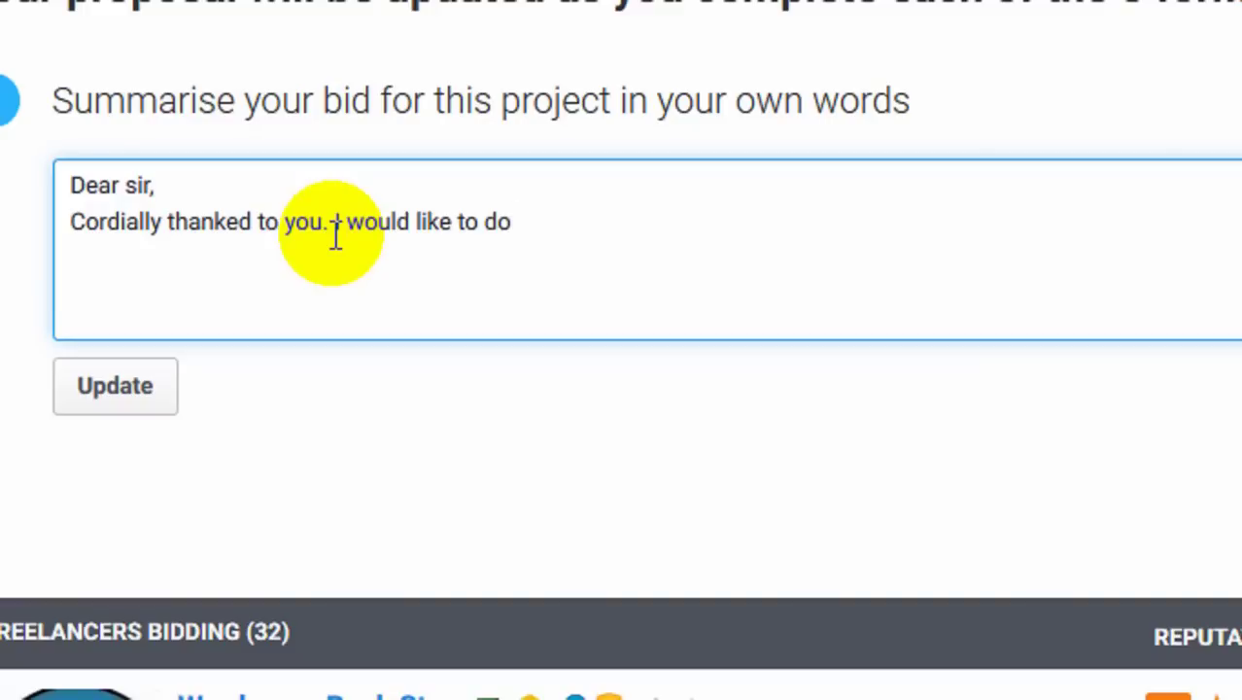
{"action": "type", "text": "your task wi"}
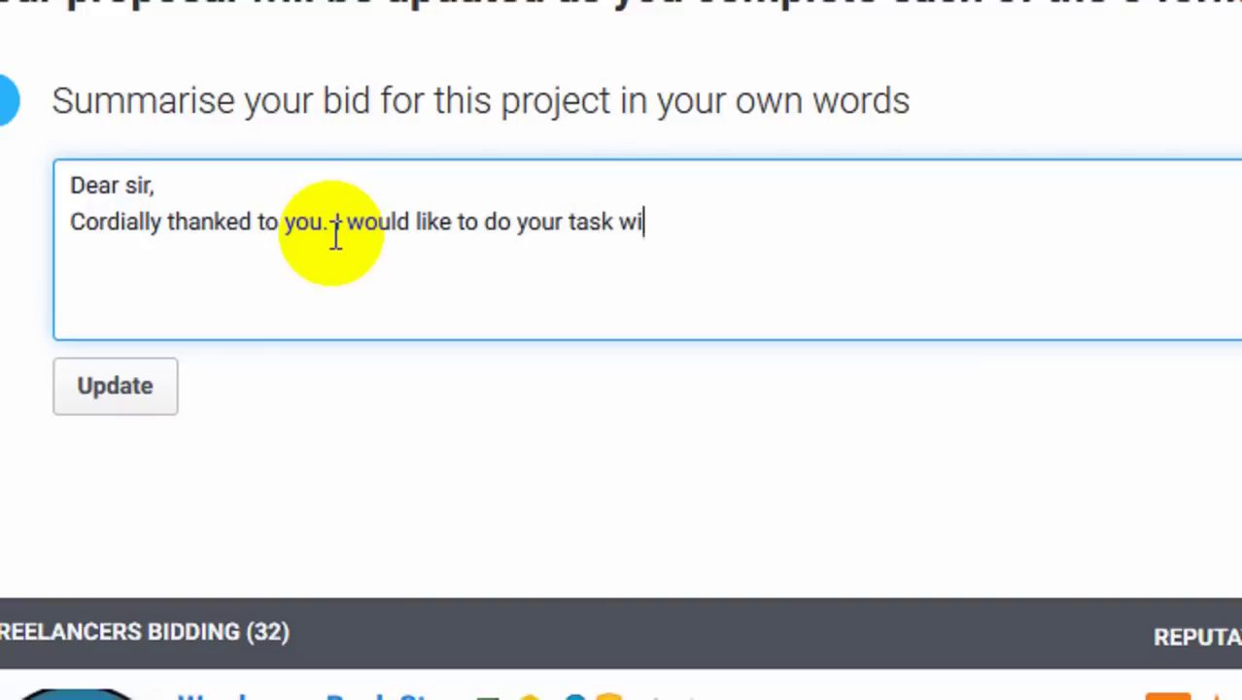
{"action": "type", "text": "r"}
{"action": "key", "text": "BackSpace"}
{"action": "type", "text": "se and "}
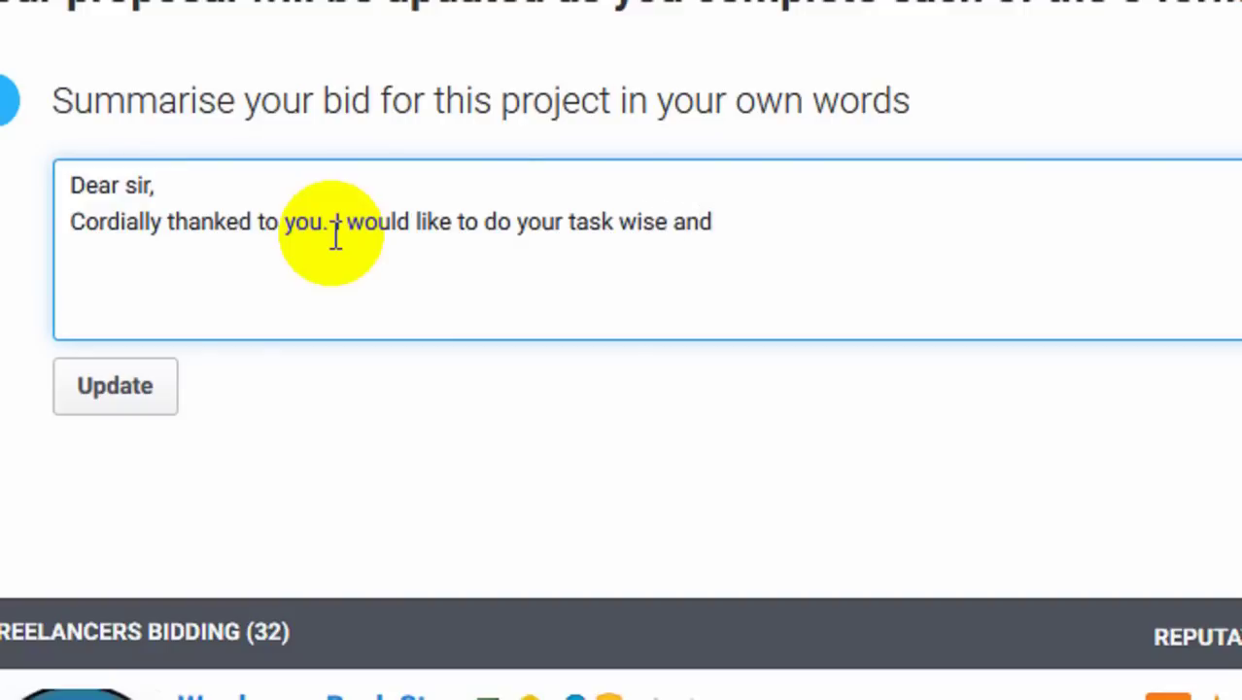
{"action": "type", "text": "precisely"}
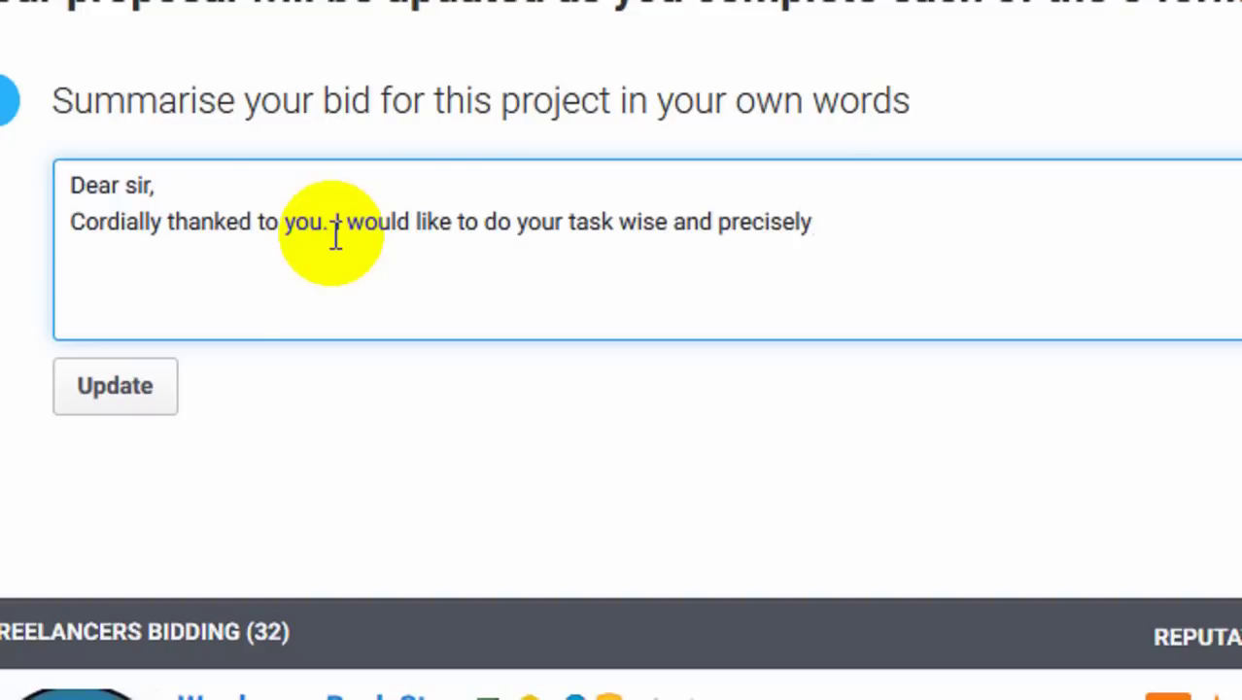
- Add the sentence "As i have an experience in this field for more than two years." to the bid summary
{"action": "type", "text": ". As i habe"}
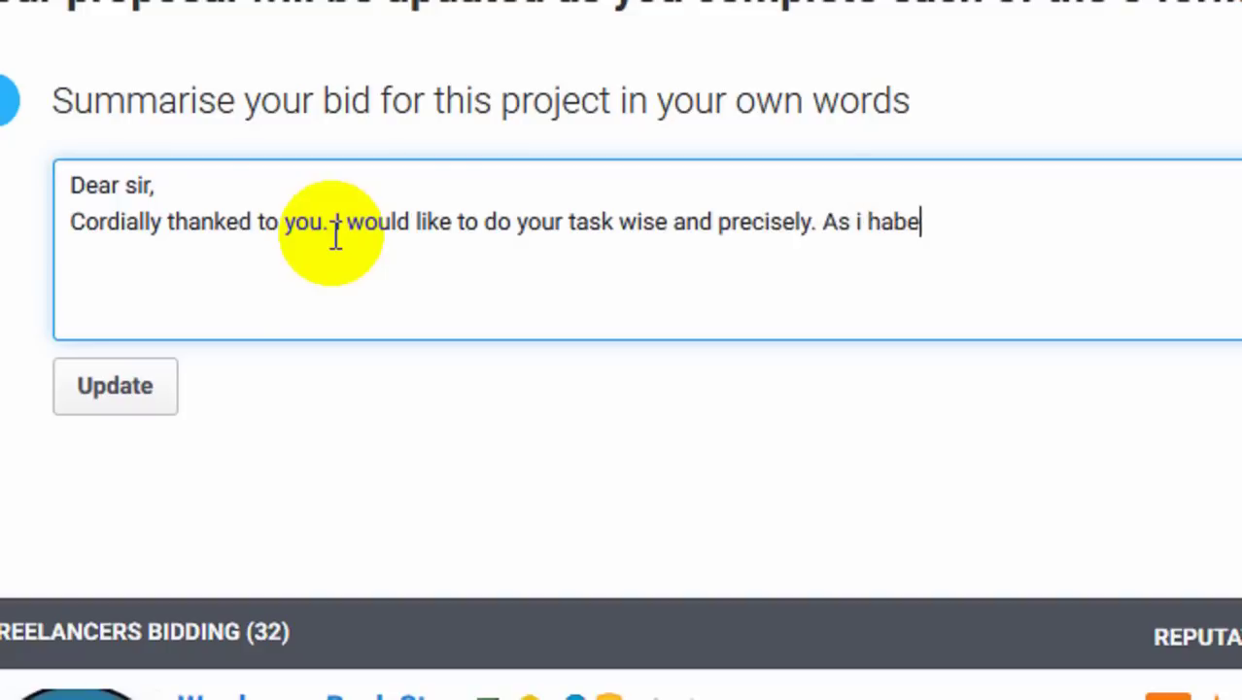
{"action": "key", "text": "BackSpace"}
{"action": "type", "text": "ve"}
{"action": "key", "text": "BackSpace"}
{"action": "key", "text": "BackSpace"}
{"action": "key", "text": "BackSpace"}
{"action": "type", "text": "ve an "}
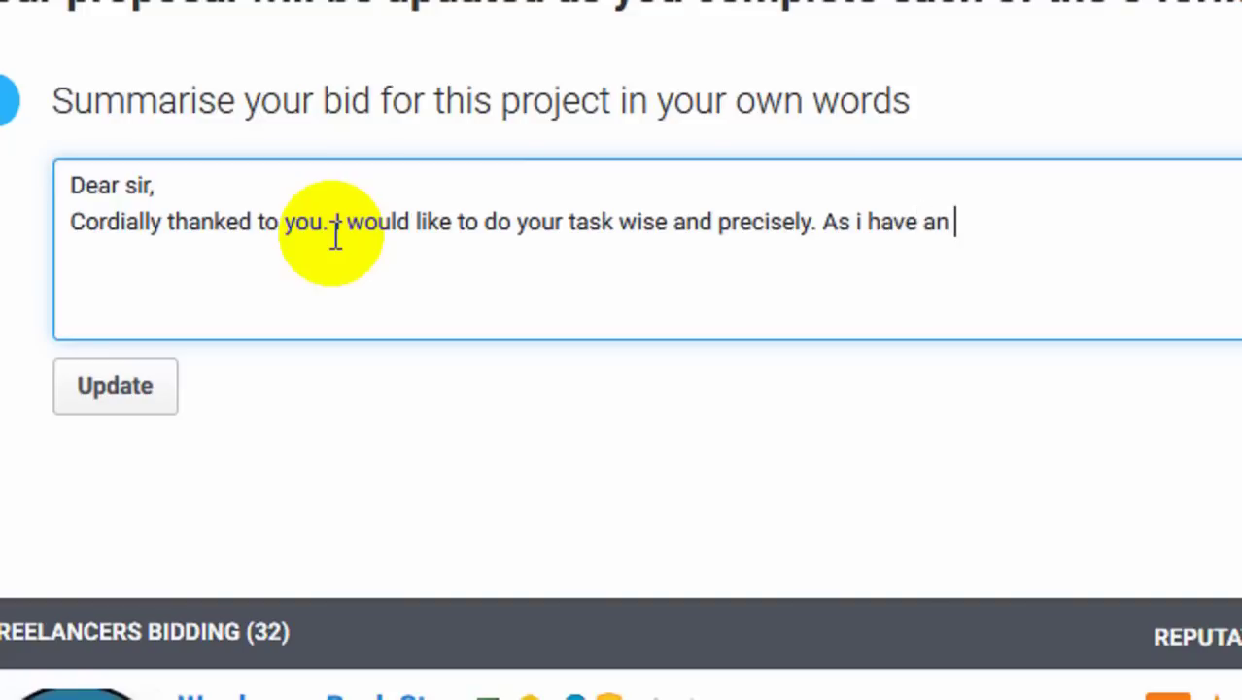
{"action": "type", "text": "experi"}
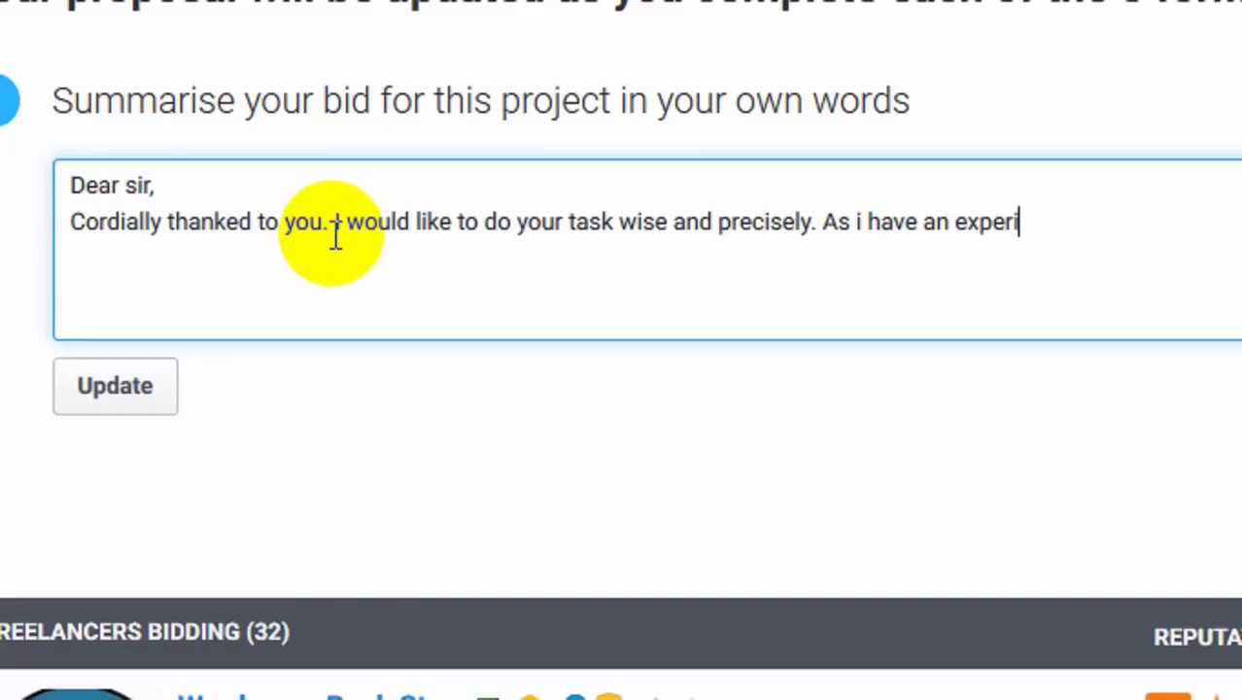
{"action": "type", "text": "ence inthi"}
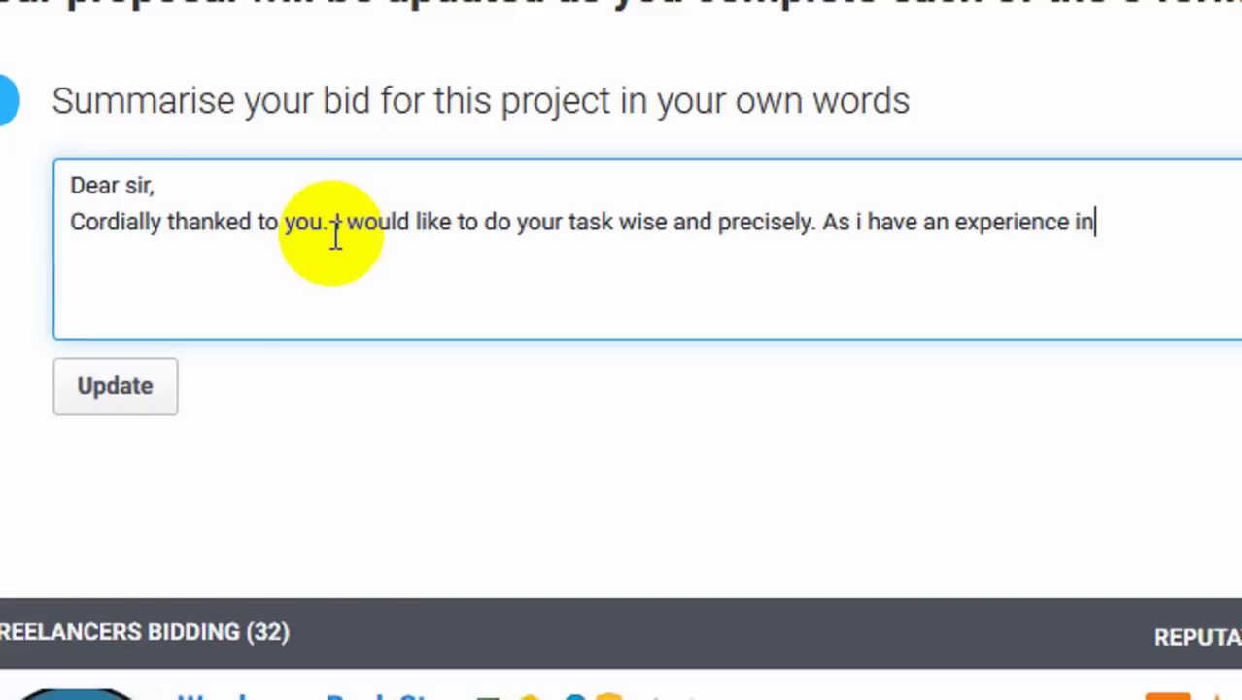
{"action": "key", "text": "BackSpace"}
{"action": "key", "text": "BackSpace"}
{"action": "key", "text": "BackSpace"}
{"action": "type", "text": "this field for more than two years."}
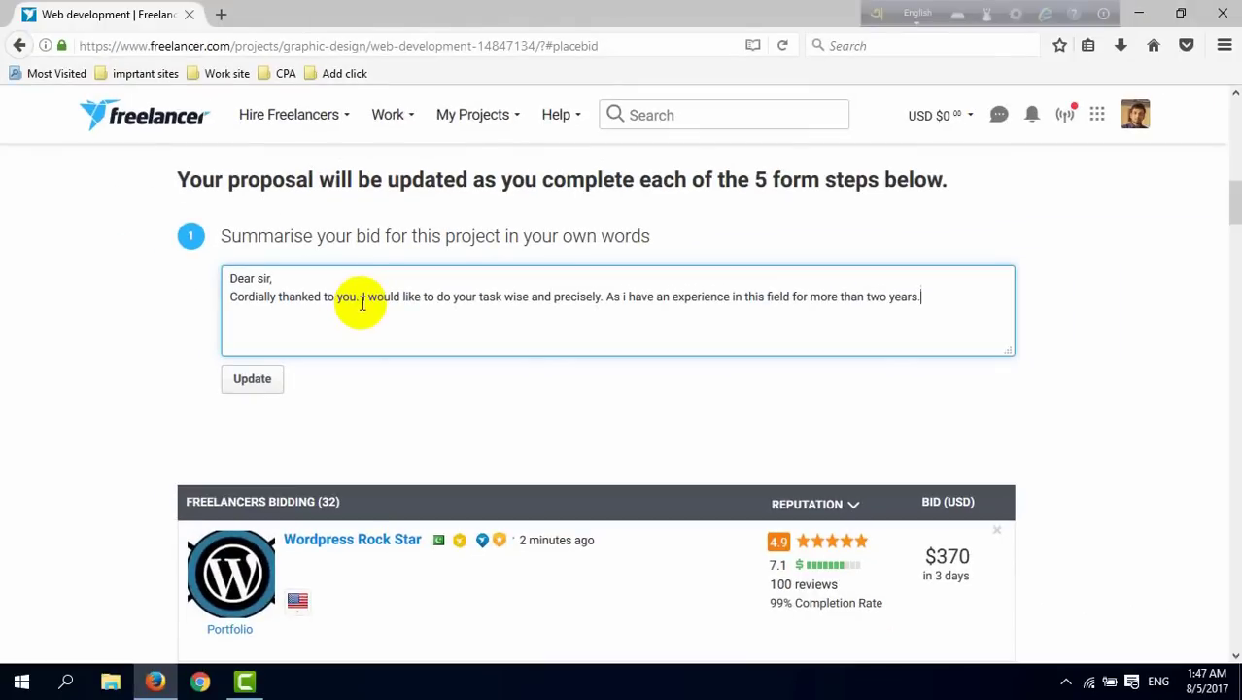
- Finish the bid summary with "I think i am fit for you job." and the closing line "Thanking You"
{"action": "type", "text": "think i am fit for you job"}
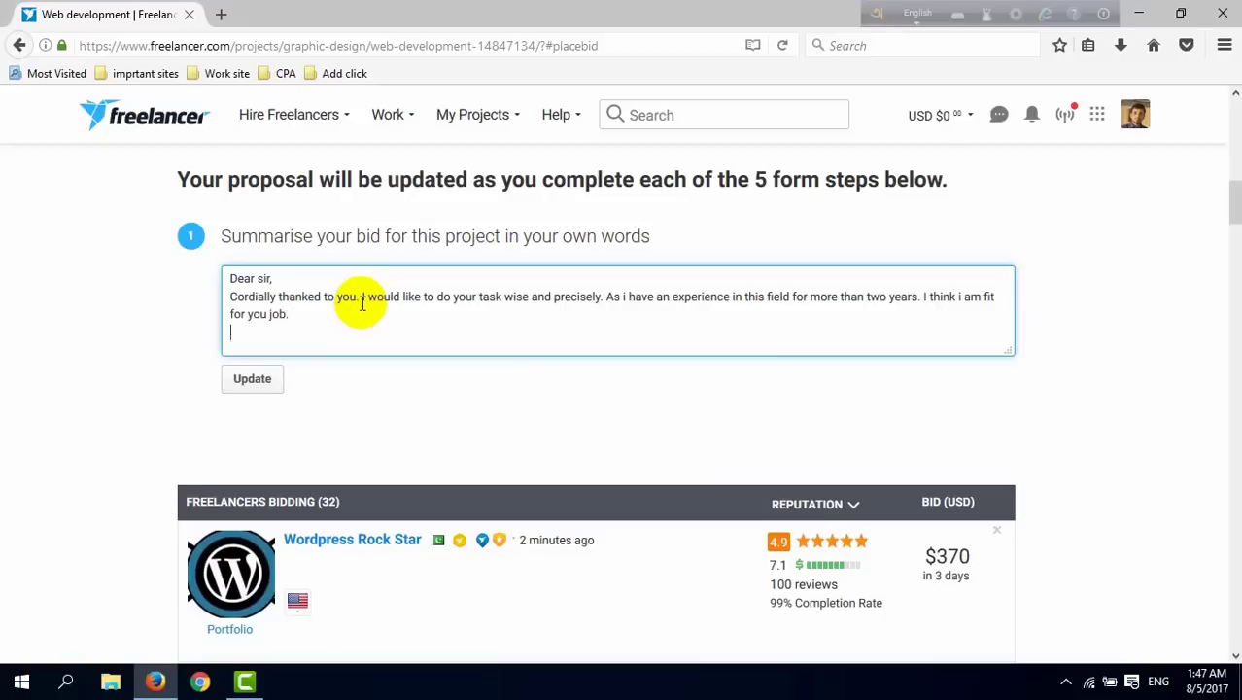
{"action": "type", "text": "."}
{"action": "key", "text": "Return"}
{"action": "type", "text": "Thanking You"}
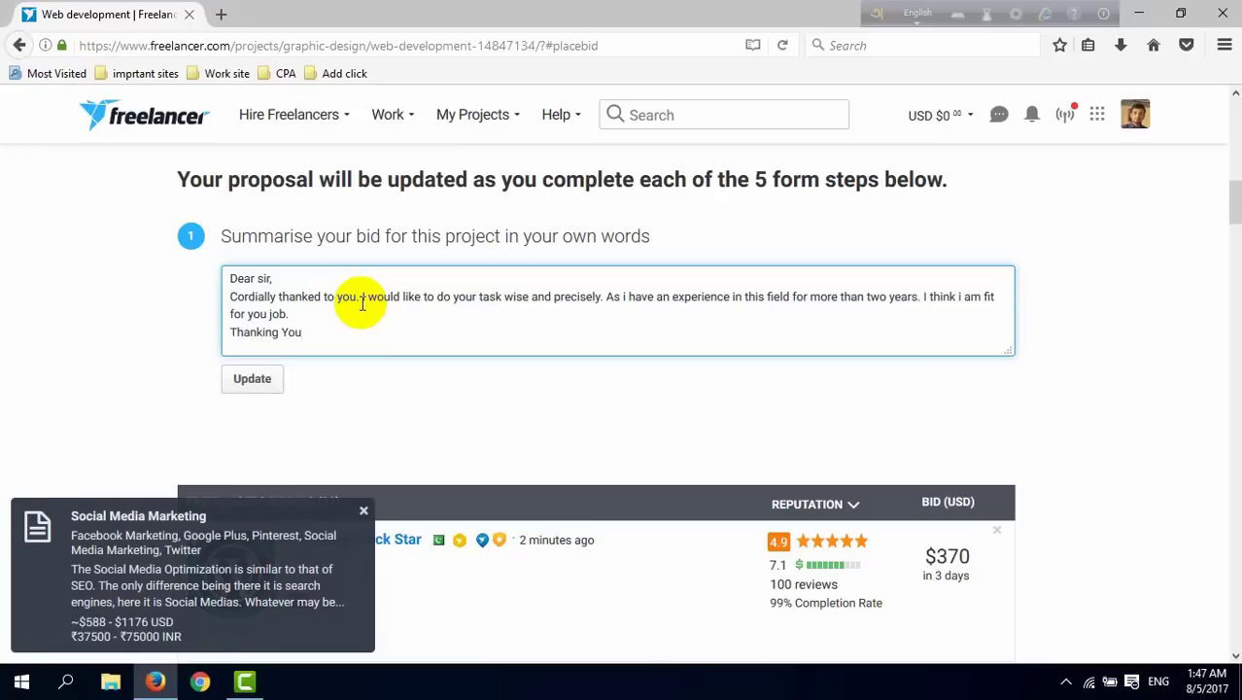
{"action": "key", "text": "Return"}
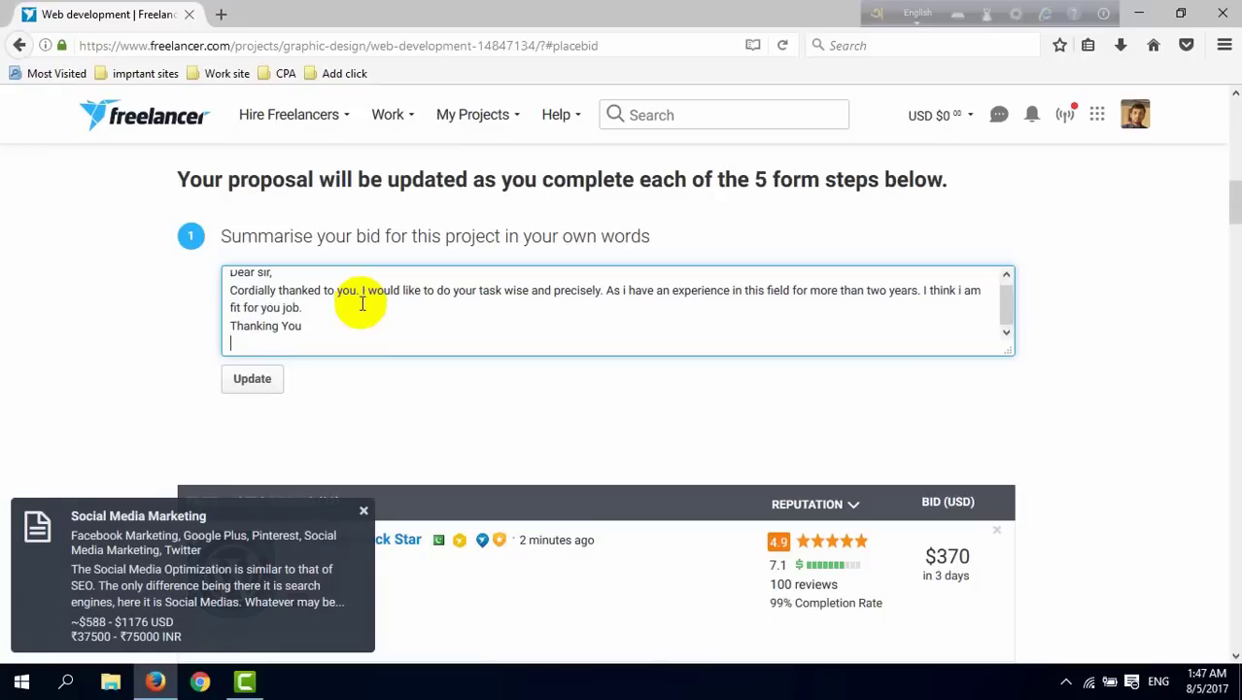
- Sign the bid summary with the freelancer's full name on a line below "Thanking You"
{"action": "type", "text": "Md. Abdul"}
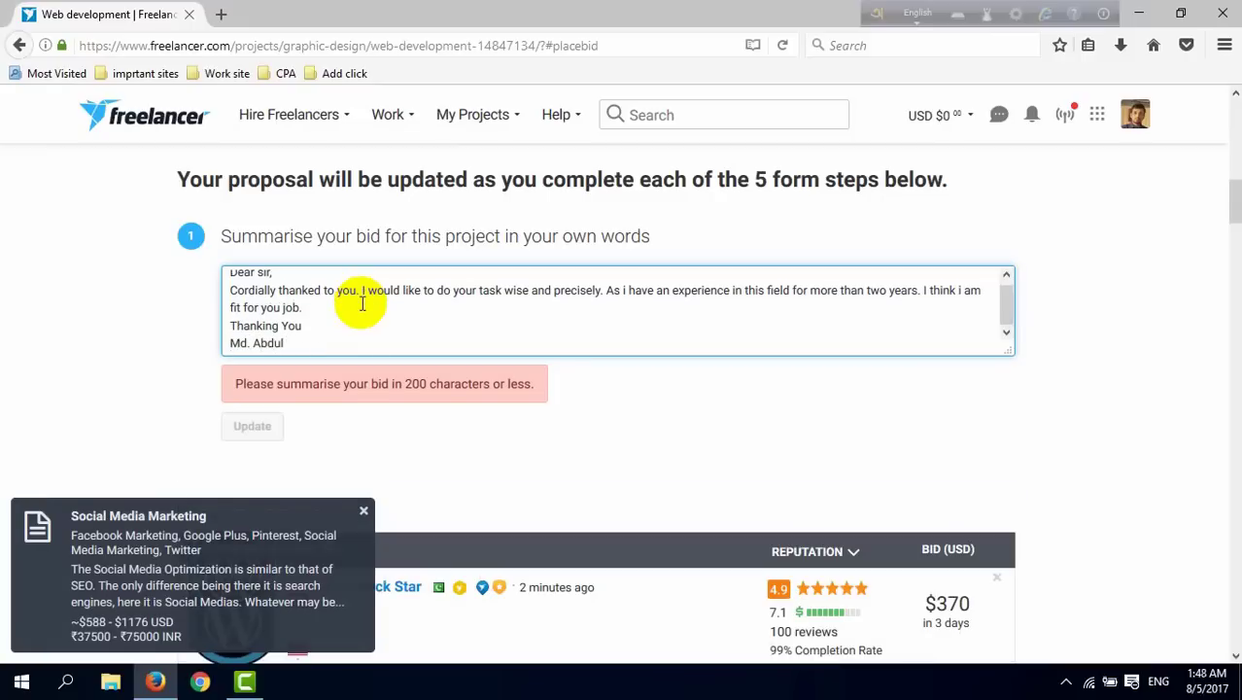
{"action": "type", "text": " AK"}
{"action": "key", "text": "BackSpace"}
{"action": "key", "text": "BackSpace"}
{"action": "key", "text": "BackSpace"}
{"action": "key", "text": "BackSpace"}
{"action": "key", "text": "BackSpace"}
{"action": "key", "text": "BackSpace"}
{"action": "key", "text": "BackSpace"}
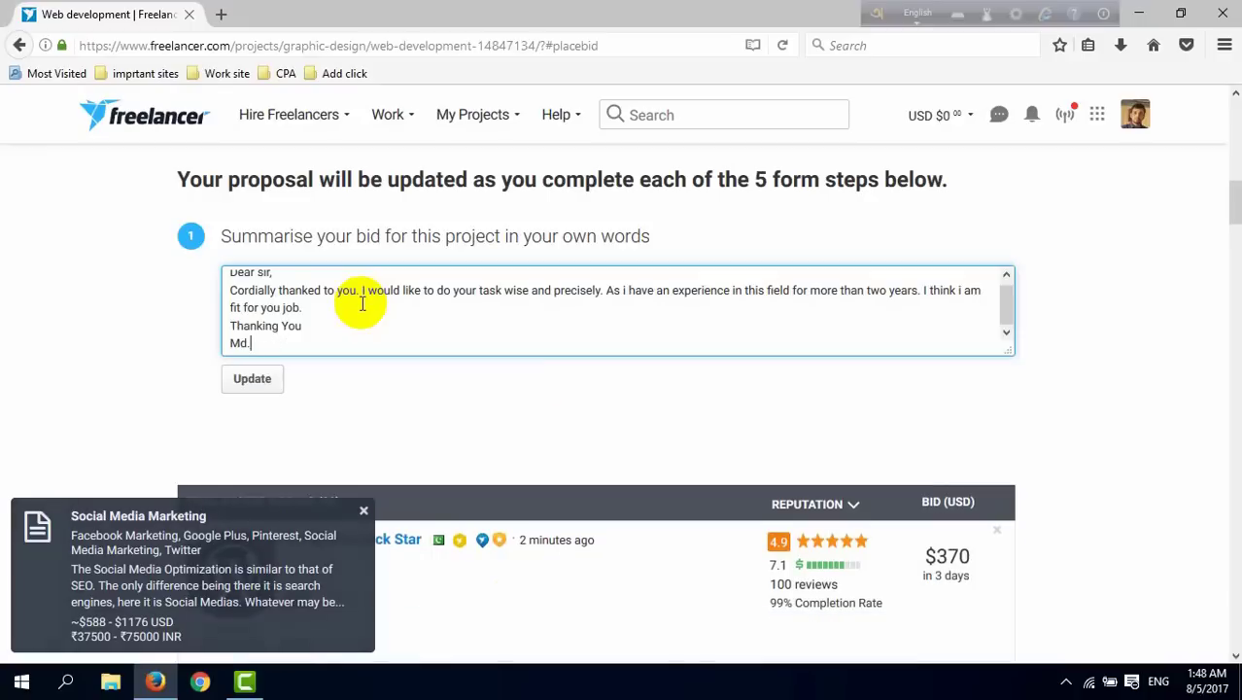
{"action": "type", "text": "bd"}
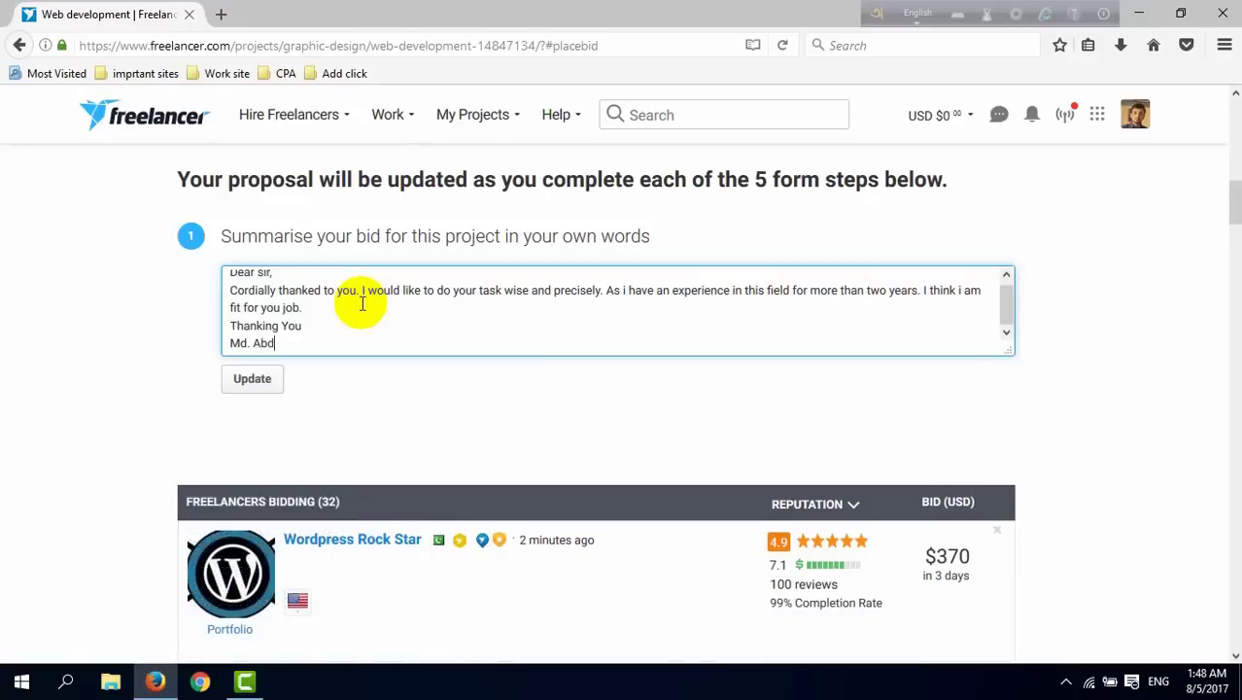
{"action": "type", "text": "ul Kari"}
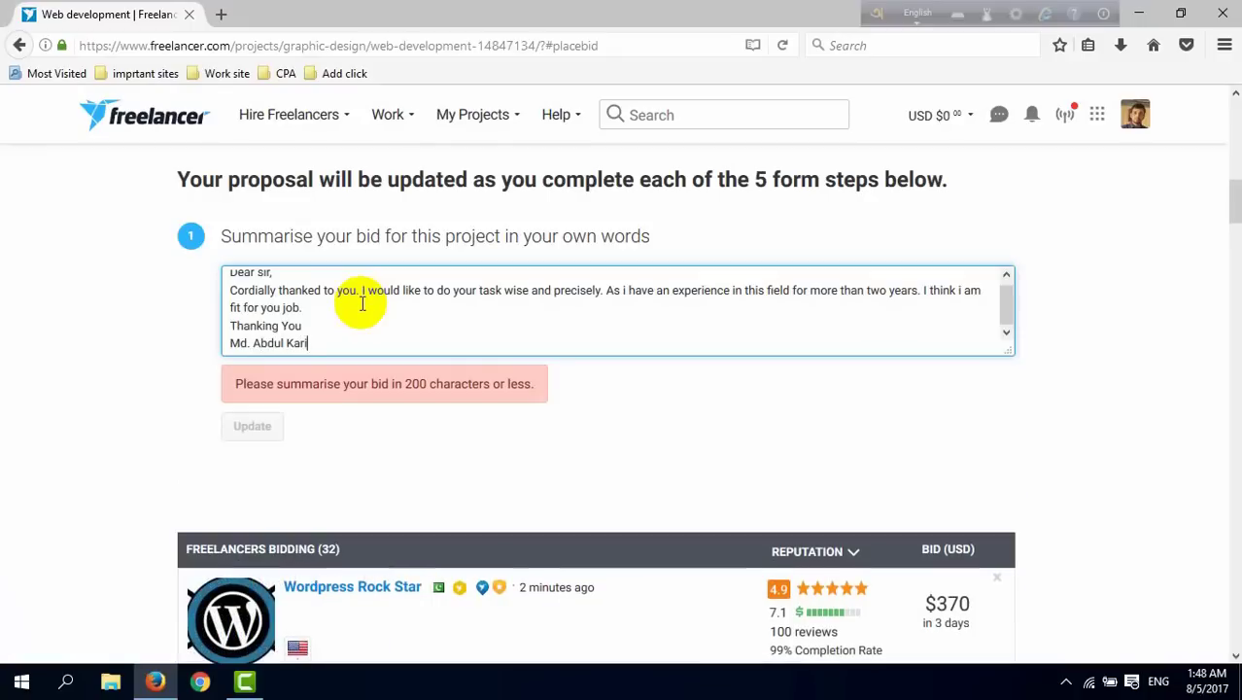
{"action": "type", "text": "m"}
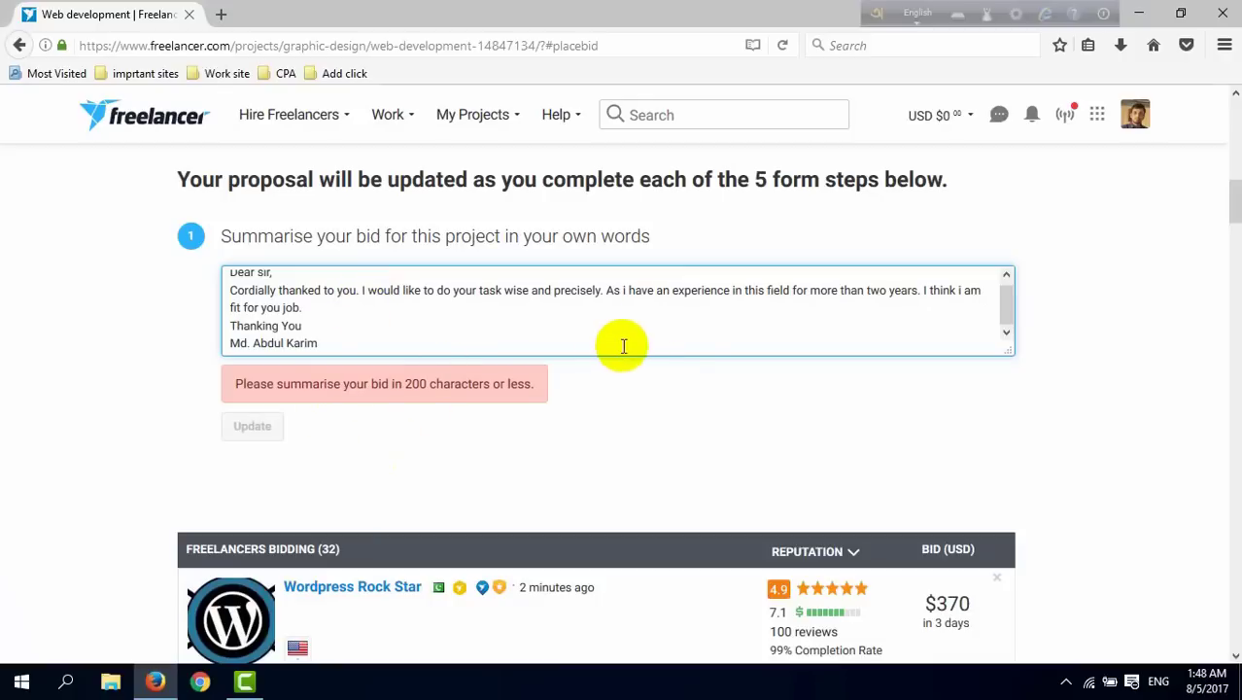
- Remove the freelancer's name from the end of the bid summary to shorten it to 200 characters or less
{"action": "key", "text": "Up"}
{"action": "scroll", "coordinate": [513, 425], "scroll_direction": "up", "scroll_amount": 4}
{"action": "scroll", "coordinate": [454, 474], "scroll_direction": "down", "scroll_amount": 4}
{"action": "left_click", "coordinate": [443, 311]}
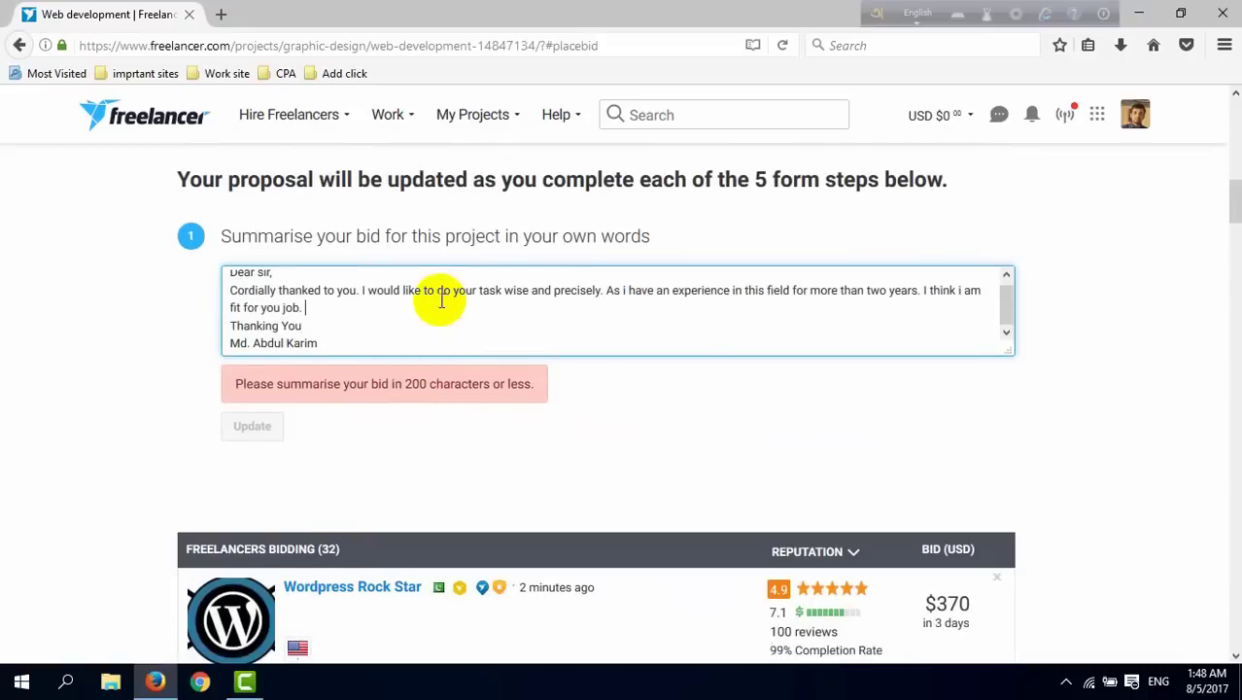
{"action": "scroll", "coordinate": [369, 389], "scroll_direction": "up", "scroll_amount": 1}
{"action": "left_click", "coordinate": [295, 439]}
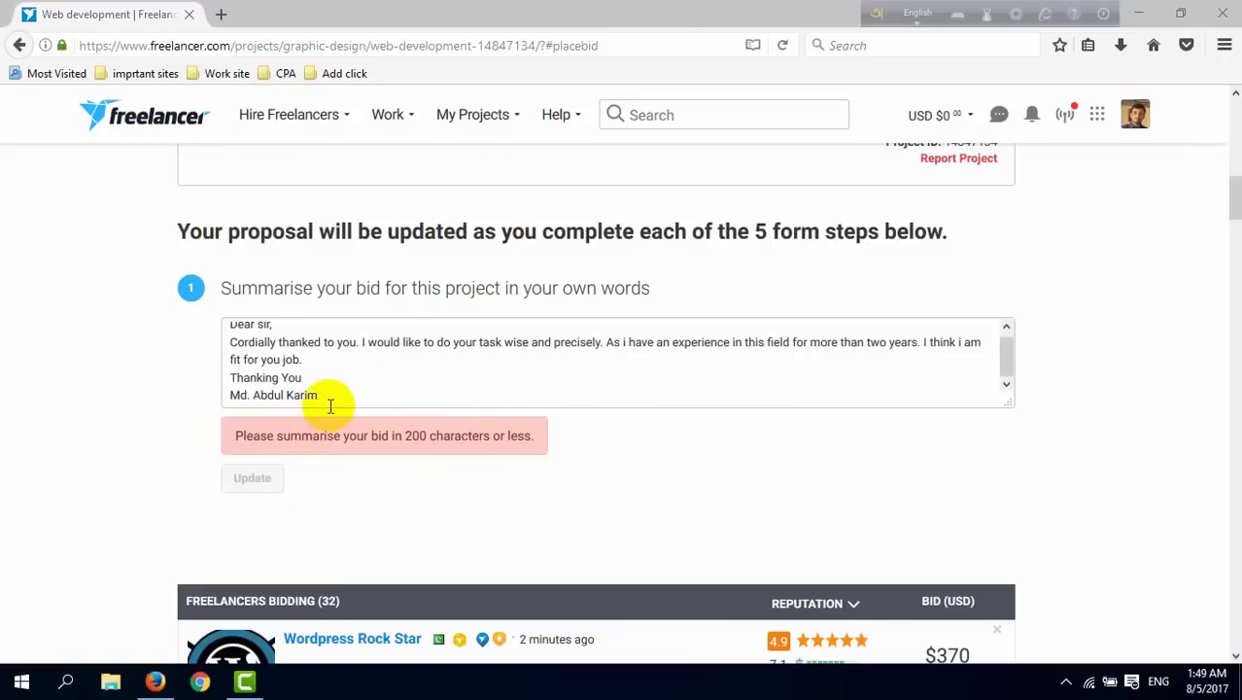
{"action": "left_click_drag", "start_coordinate": [309, 379], "coordinate": [196, 372]}
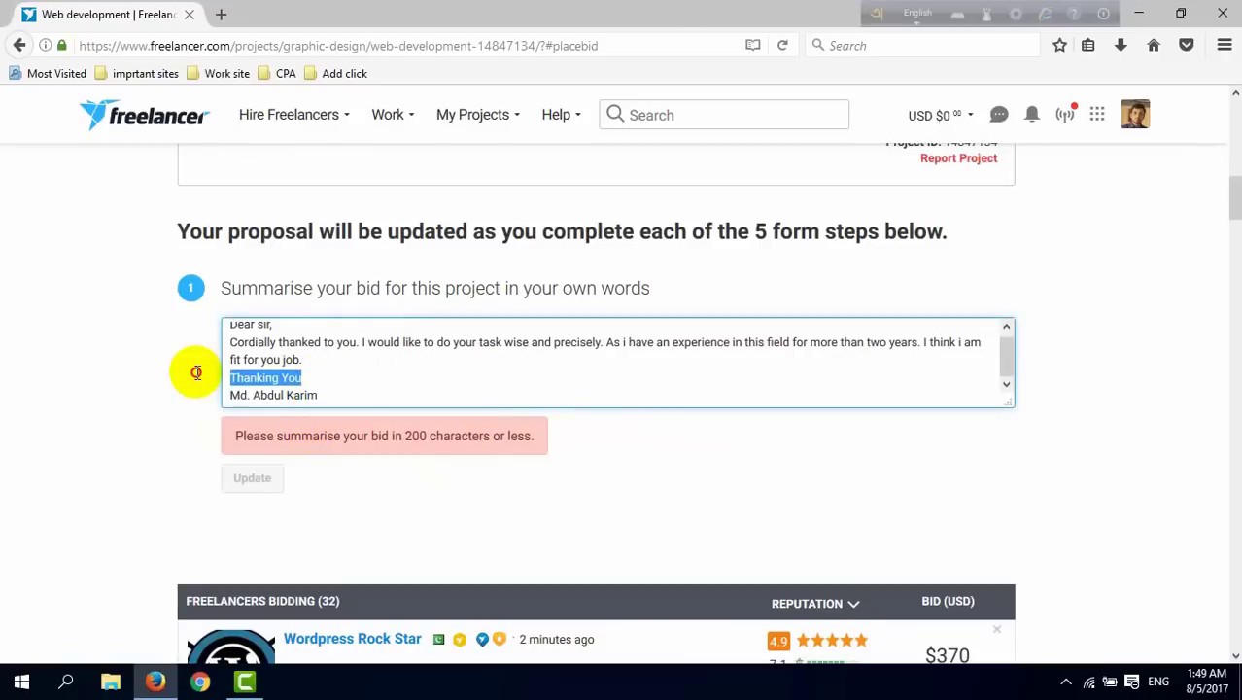
{"action": "left_click", "coordinate": [316, 394]}
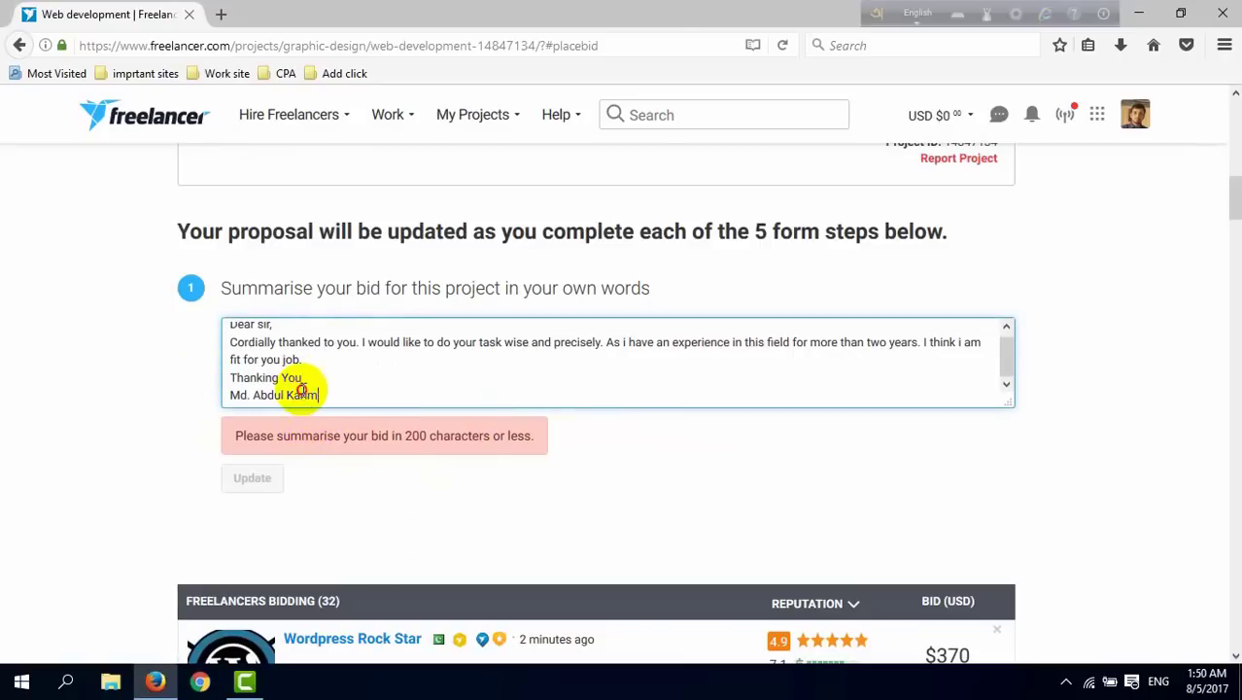
{"action": "left_click_drag", "start_coordinate": [315, 394], "coordinate": [172, 389]}
{"action": "key", "text": "BackSpace"}
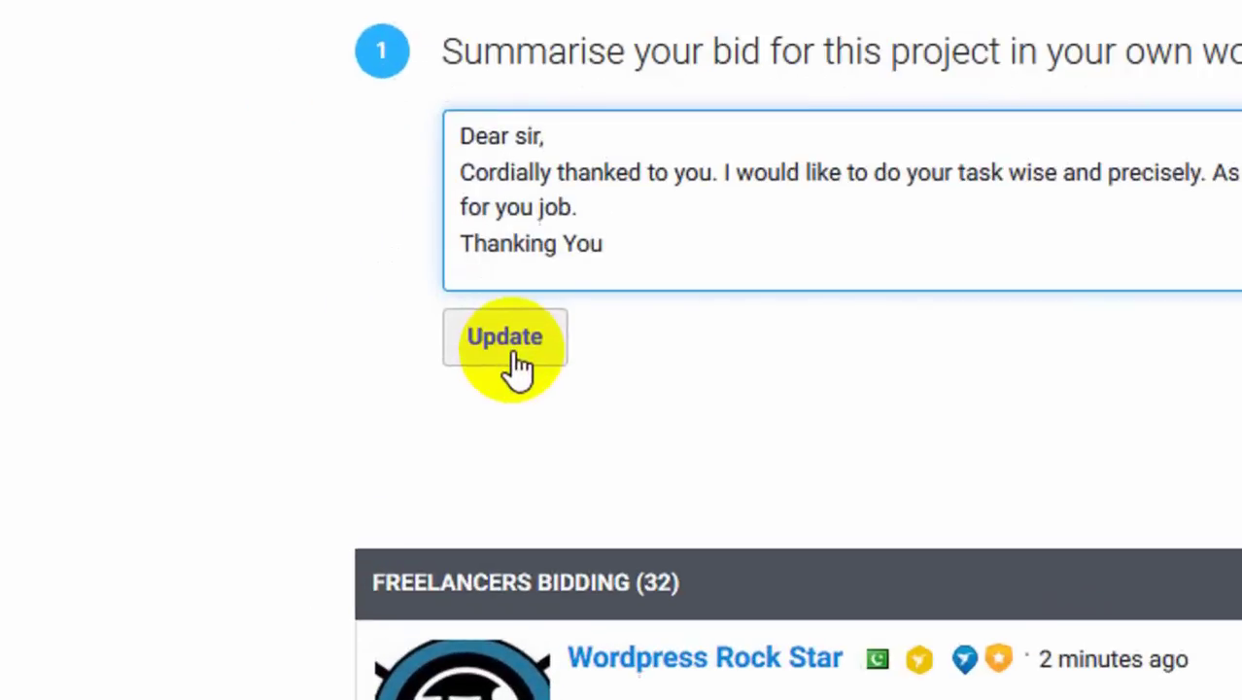
- Save the bid summary and enter "Yes i have an experince inthis field for two years" as the relevant skills and experience
{"action": "left_click", "coordinate": [255, 437]}
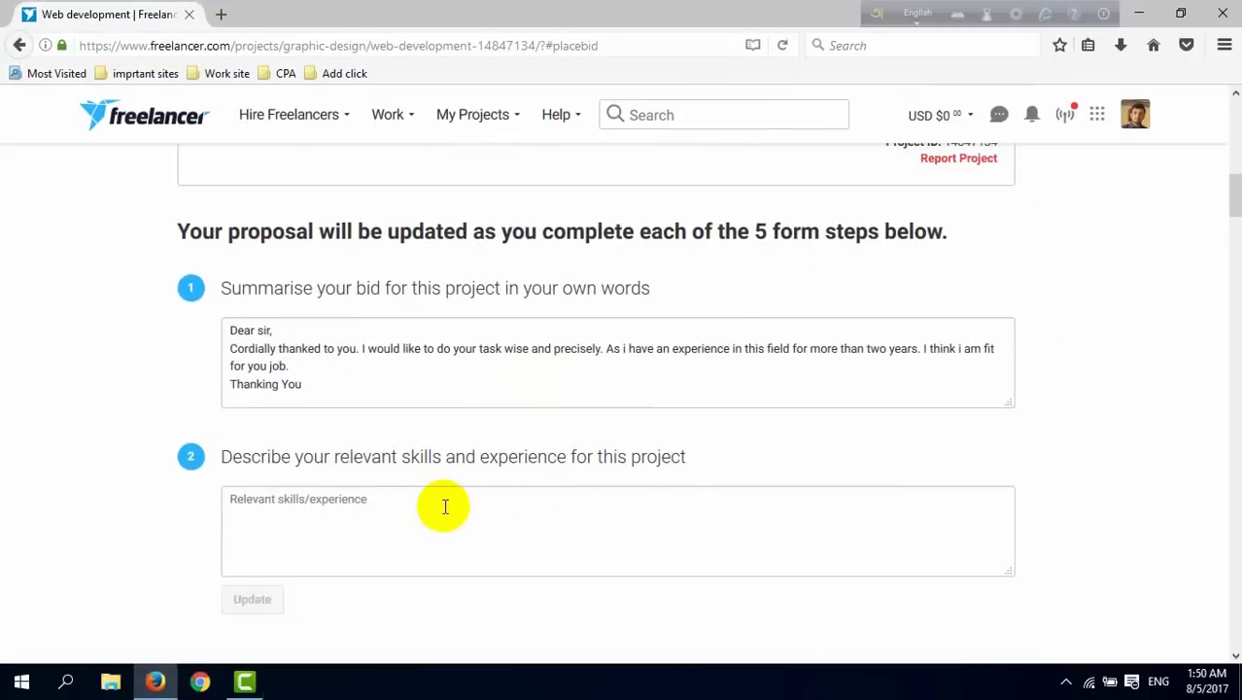
{"action": "left_click", "coordinate": [446, 506]}
{"action": "scroll", "coordinate": [445, 506], "scroll_direction": "down", "scroll_amount": 2}
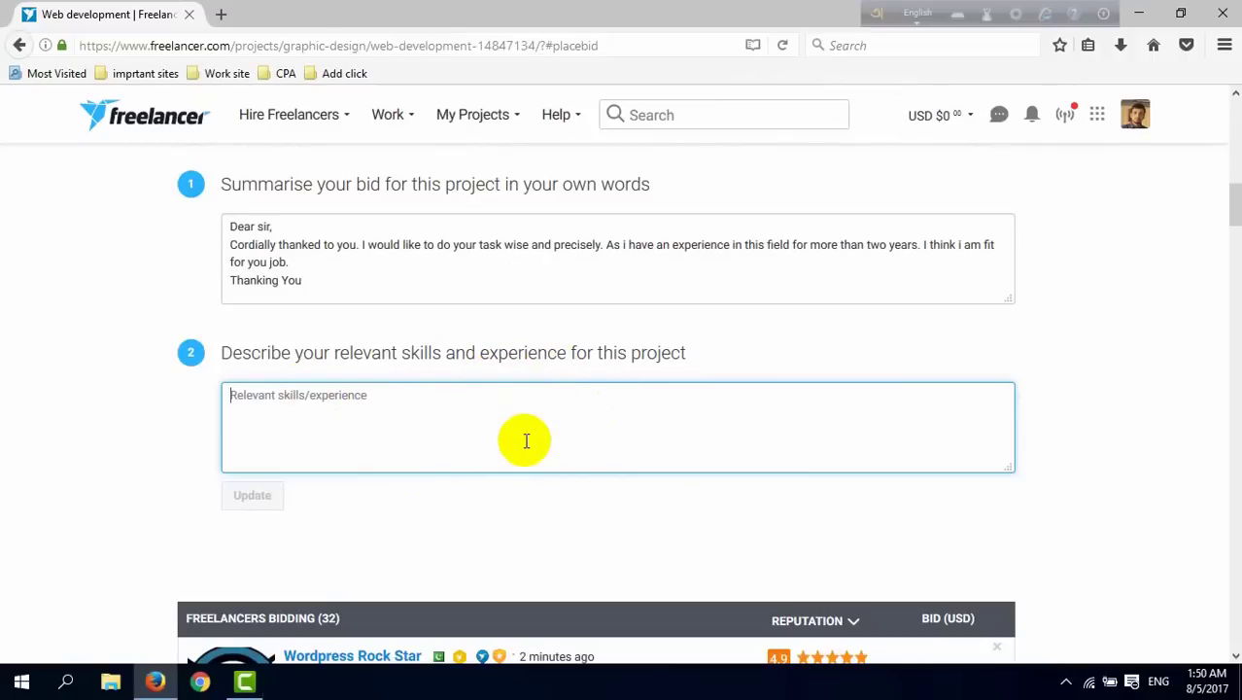
{"action": "type", "text": "Yes a"}
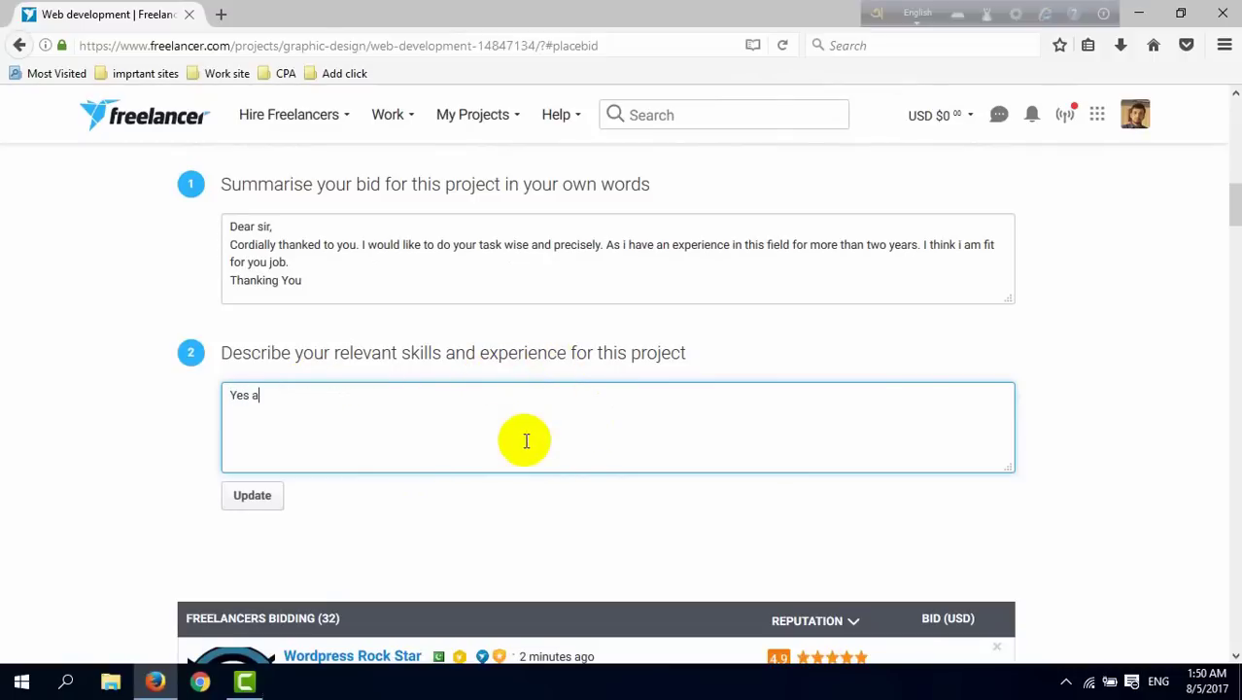
{"action": "key", "text": "BackSpace"}
{"action": "type", "text": "i have an"}
{"action": "type", "text": " exe"}
{"action": "key", "text": "BackSpace"}
{"action": "type", "text": "perince "}
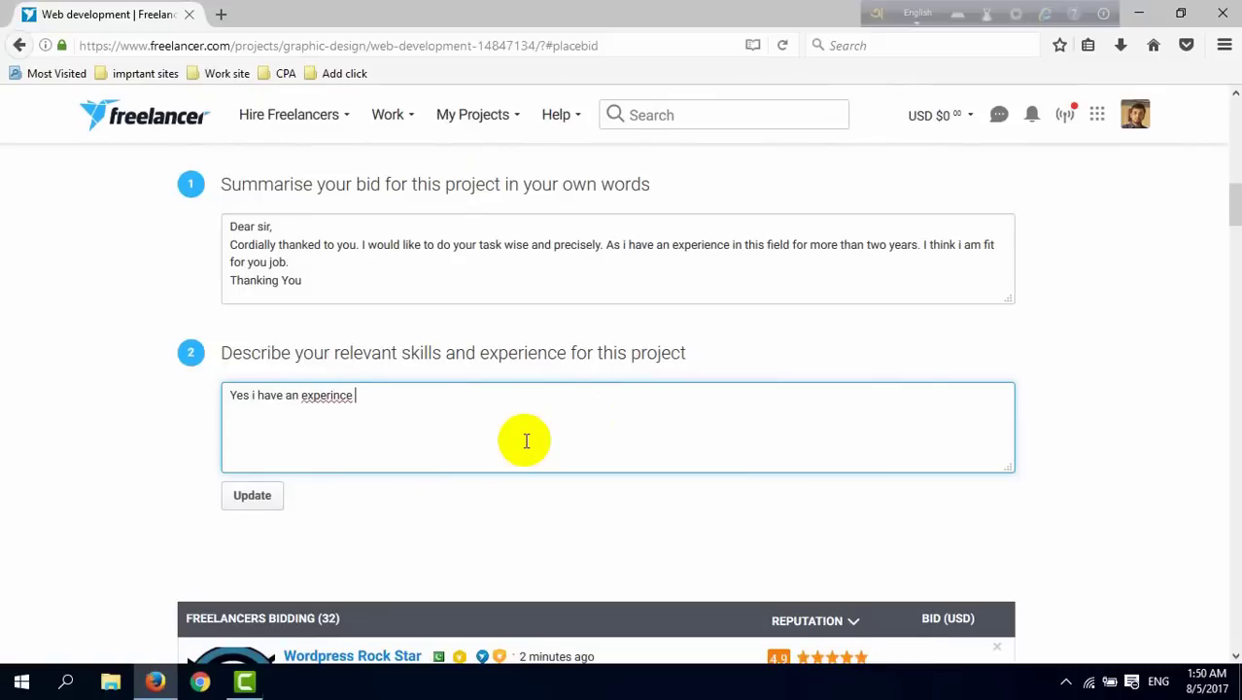
{"action": "type", "text": "inthis field for two ye"}
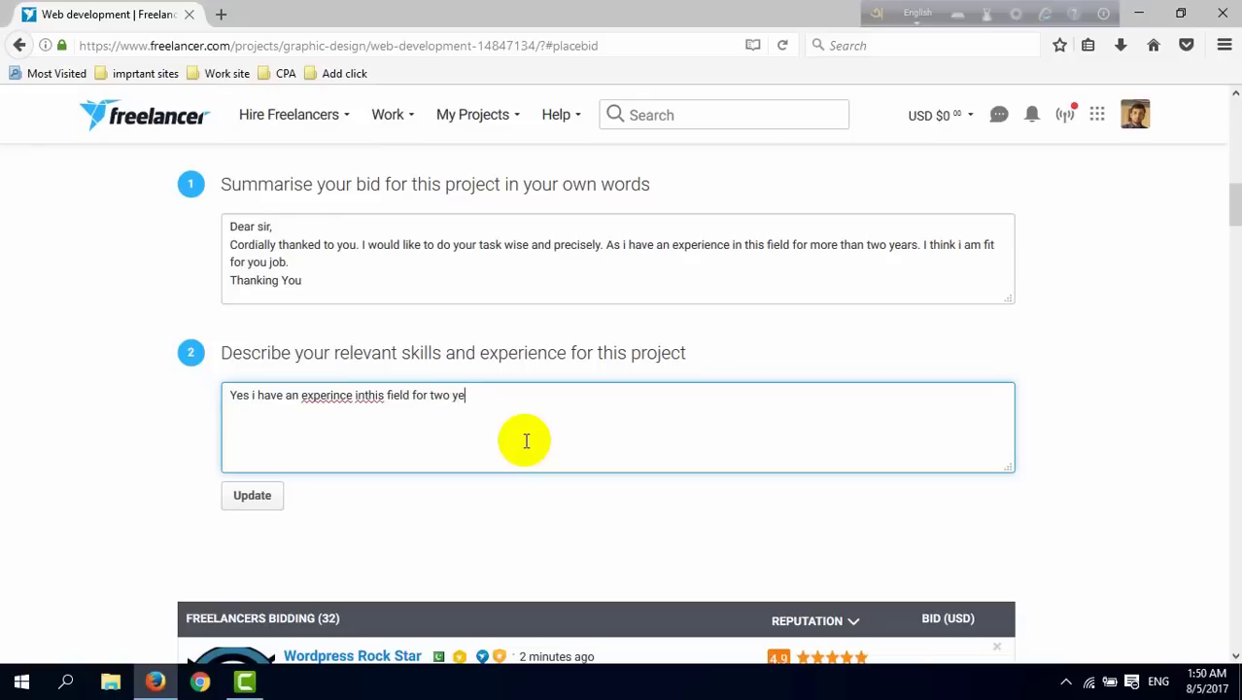
{"action": "type", "text": "ars"}
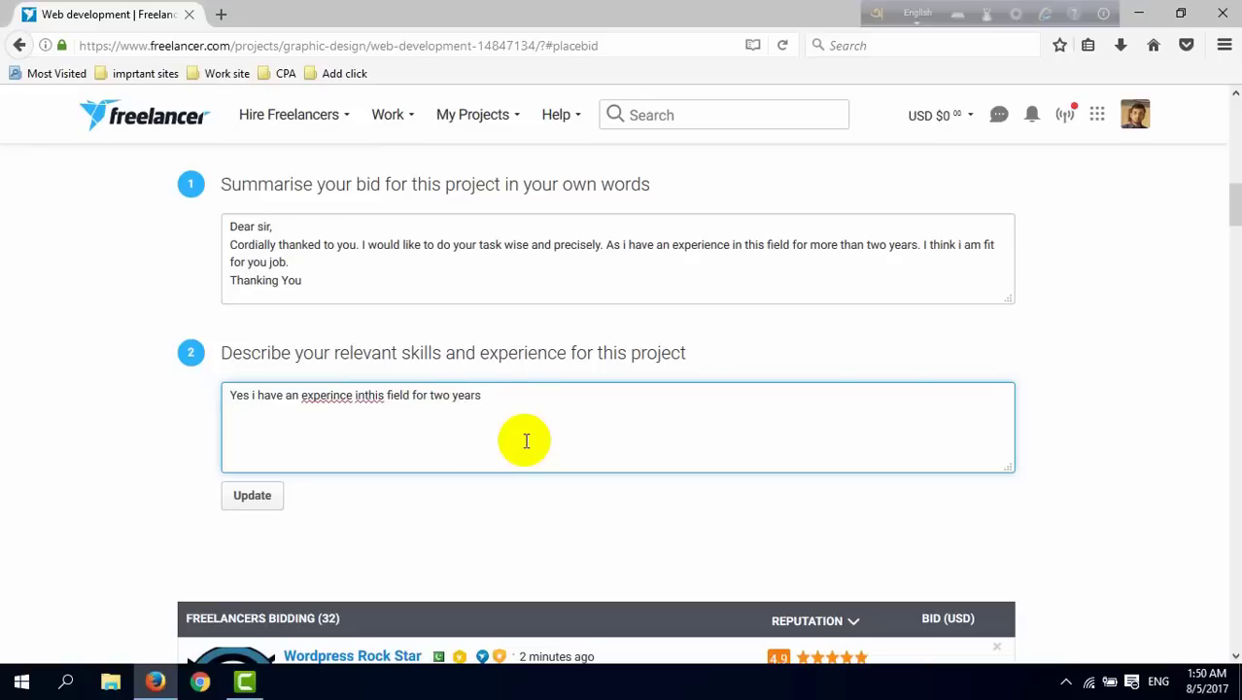
- Correct "inthis" to "in this" and "experince" to "experience" in the skills description and save it
{"action": "left_click", "coordinate": [365, 397]}
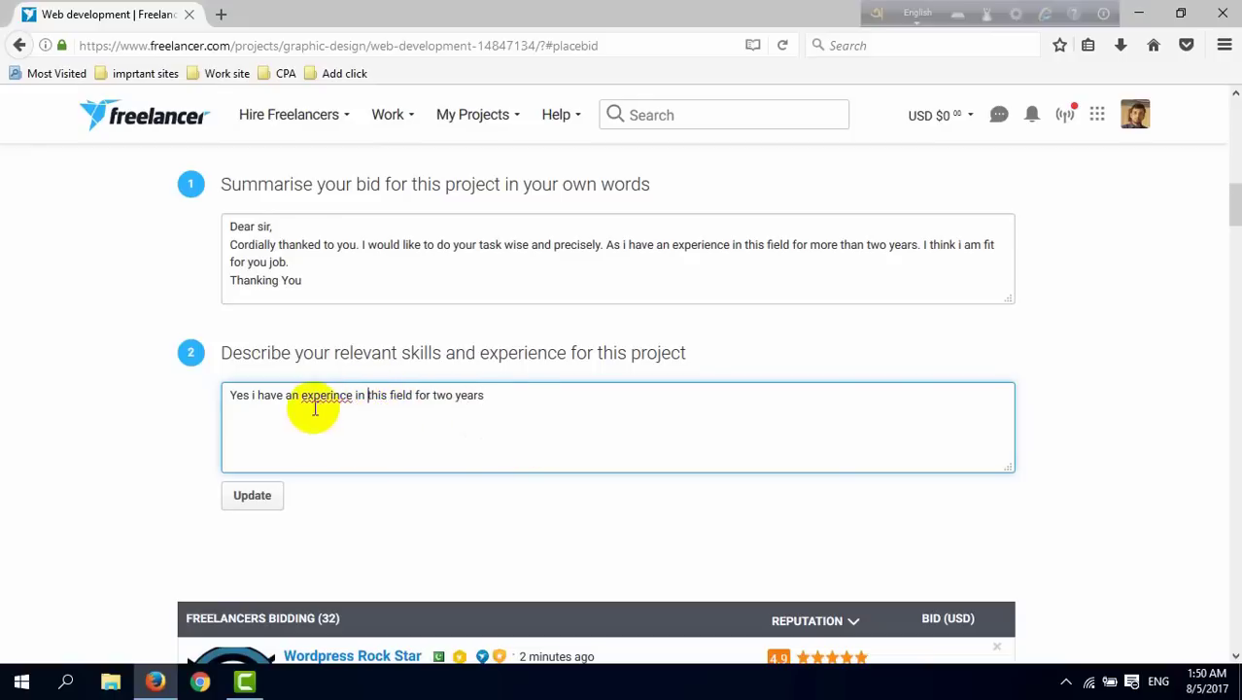
{"action": "right_click", "coordinate": [322, 397]}
{"action": "left_click", "coordinate": [358, 406]}
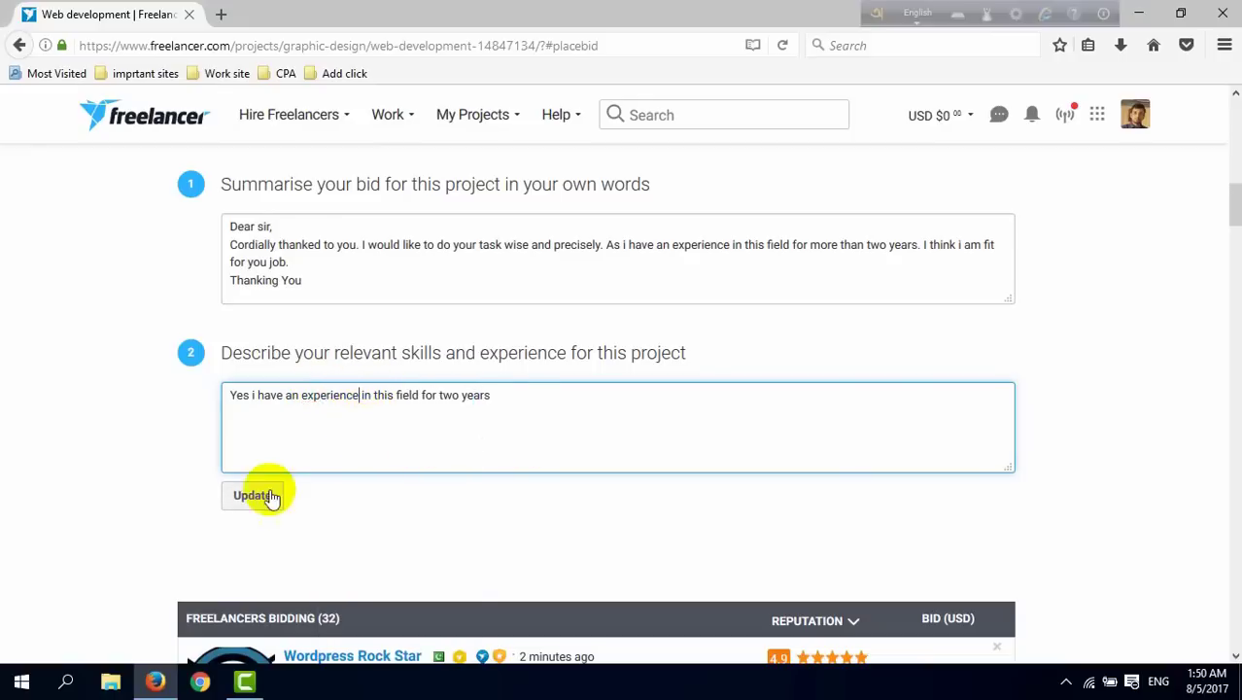
{"action": "left_click", "coordinate": [255, 497]}
- Describe the first milestone as "I will take payement after giving you a theme website."
{"action": "scroll", "coordinate": [314, 445], "scroll_direction": "down", "scroll_amount": 3}
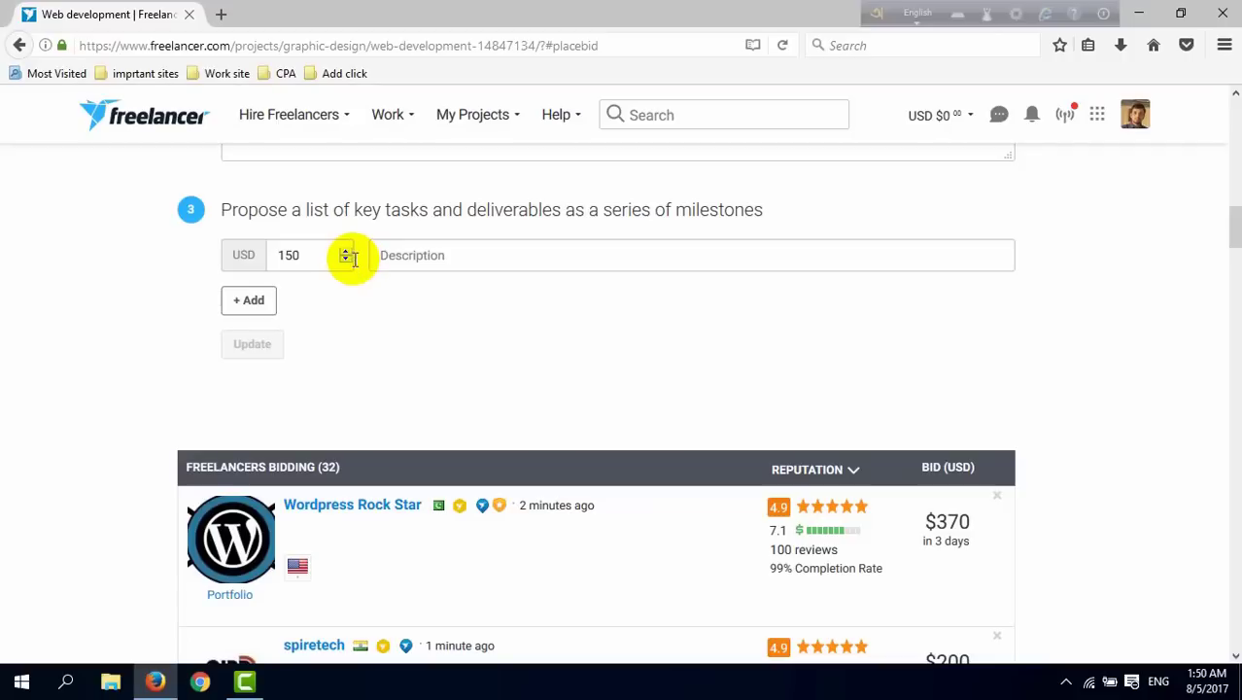
{"action": "left_click", "coordinate": [291, 254]}
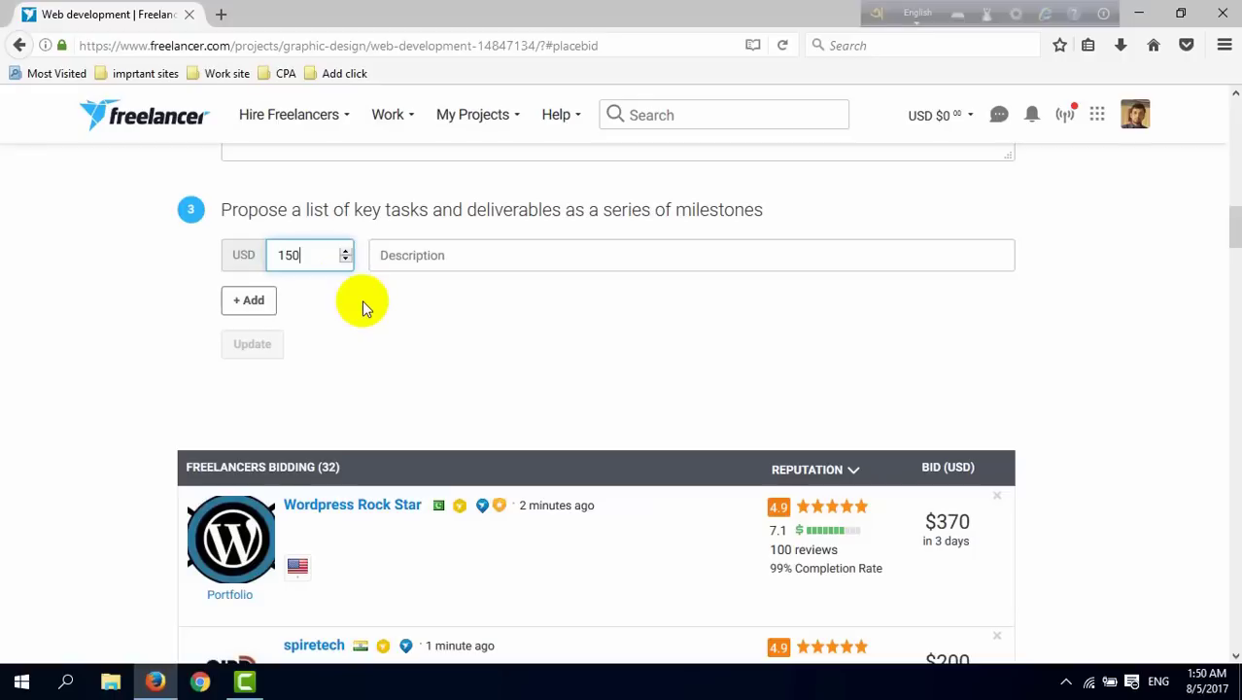
{"action": "left_click", "coordinate": [422, 277]}
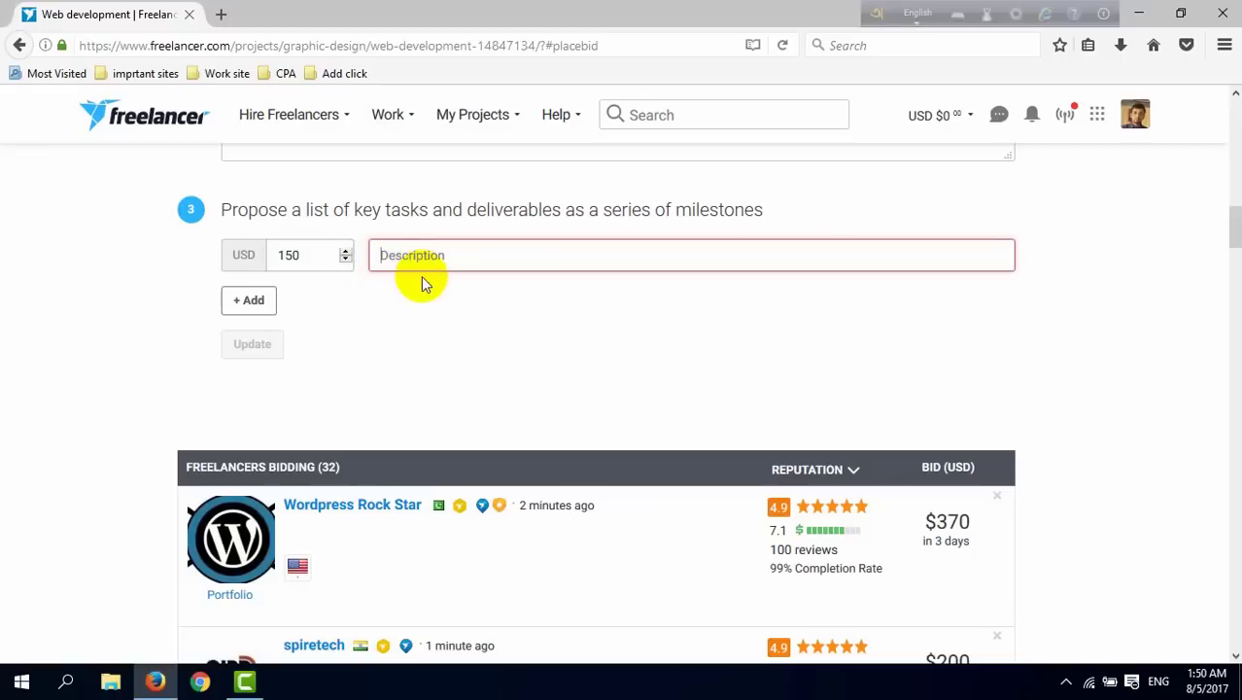
{"action": "type", "text": "I"}
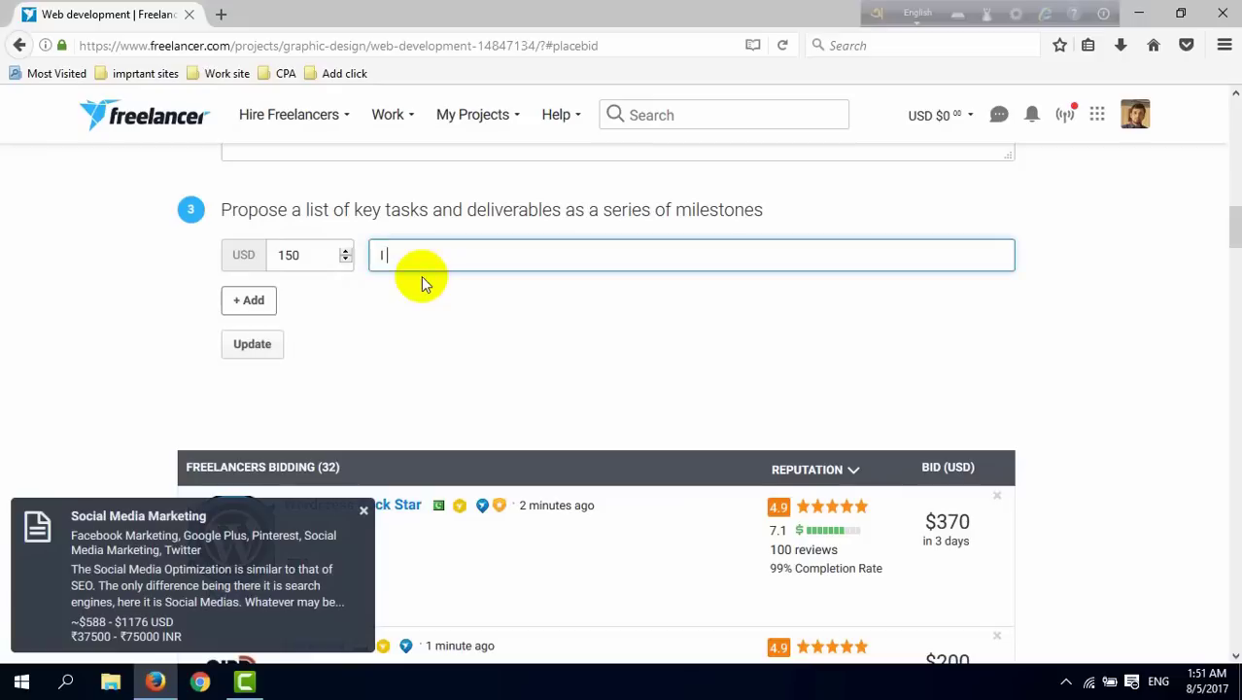
{"action": "type", "text": " will "}
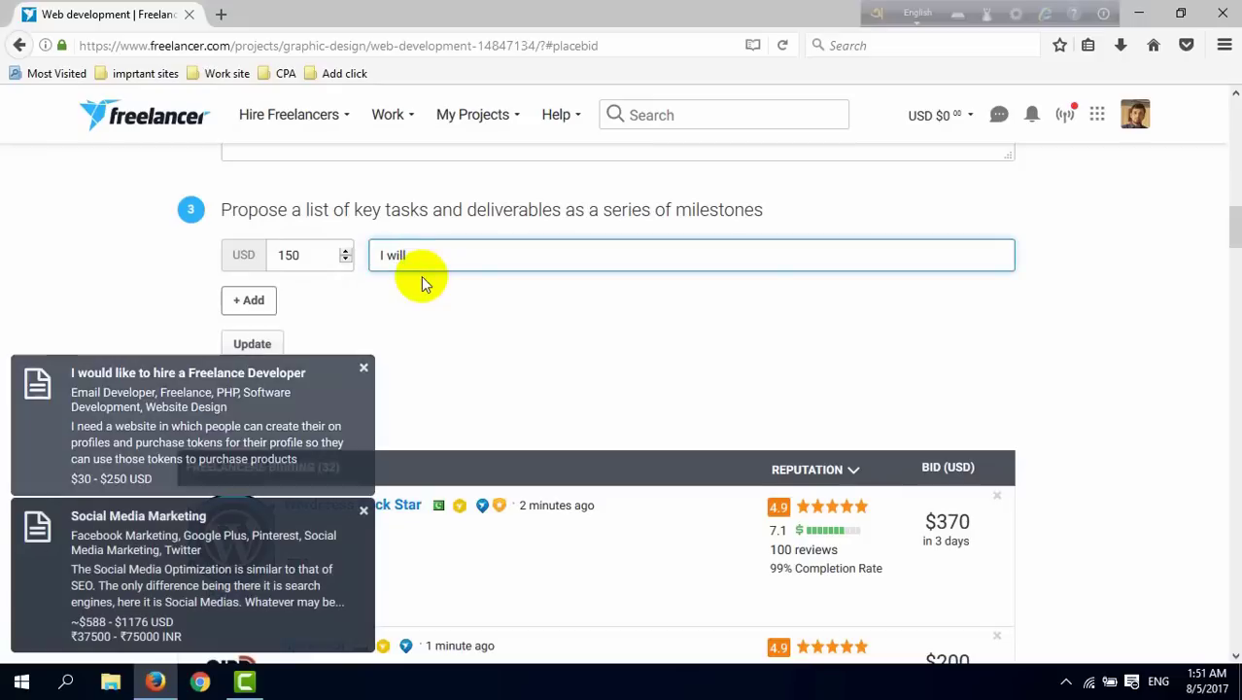
{"action": "type", "text": "p"}
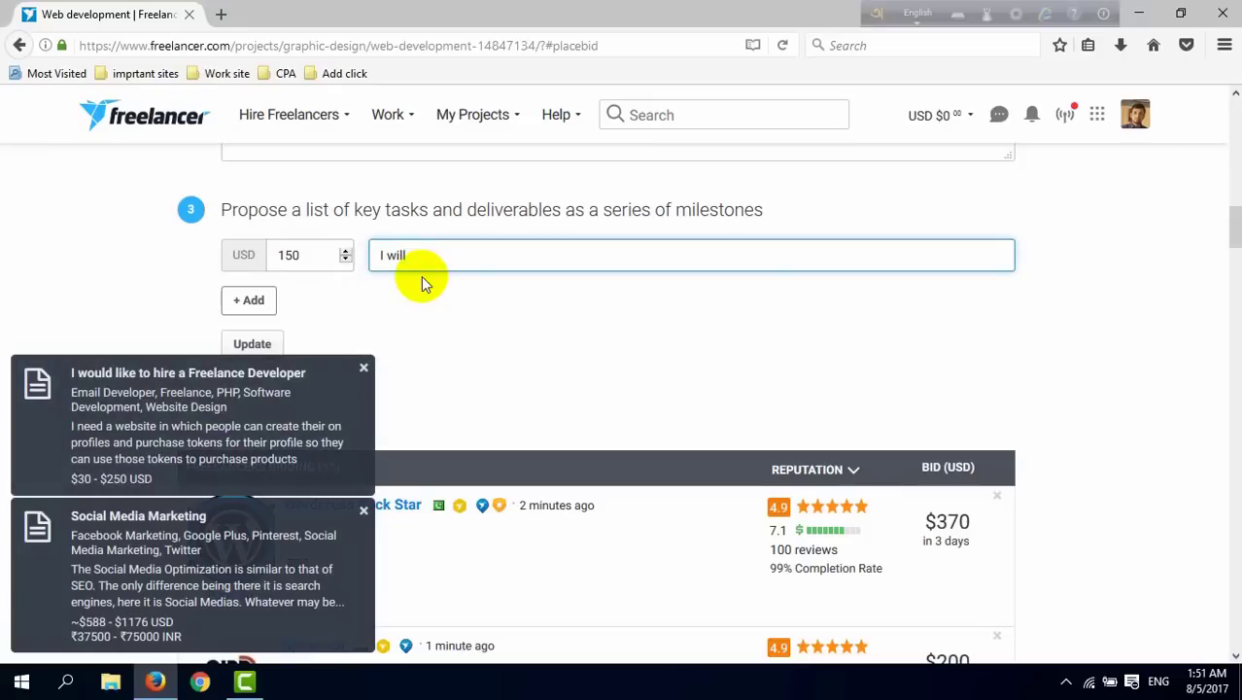
{"action": "type", "text": "take payem"}
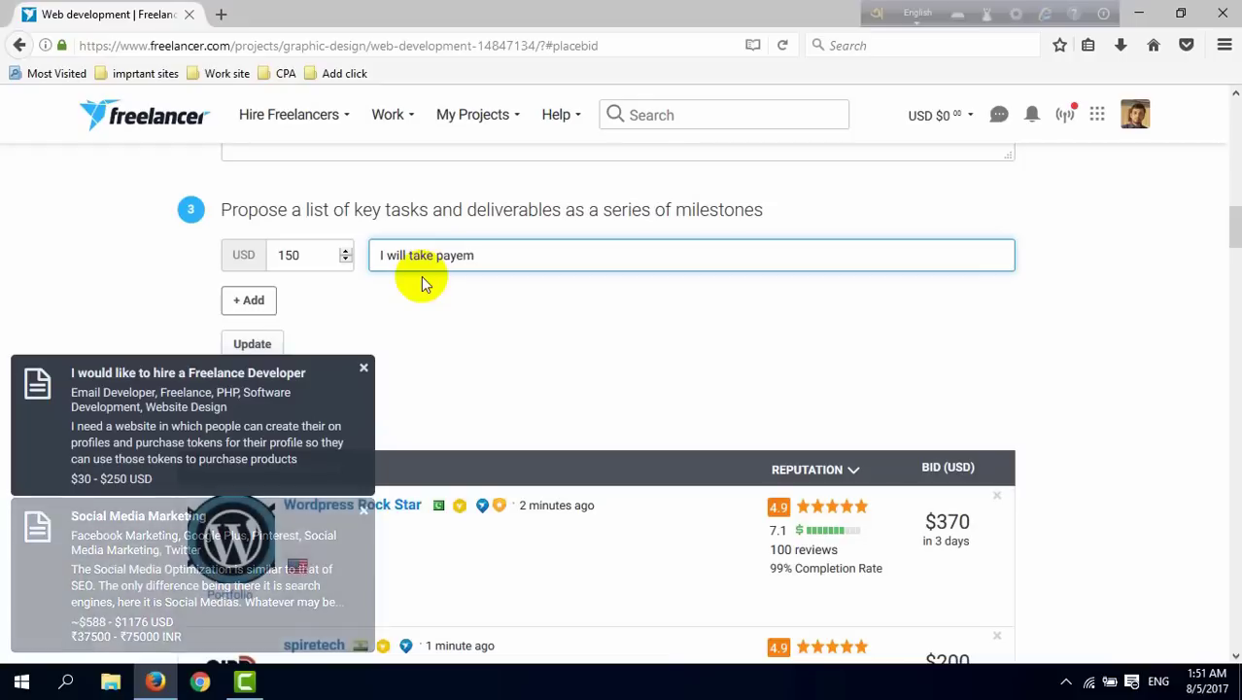
{"action": "type", "text": "nt"}
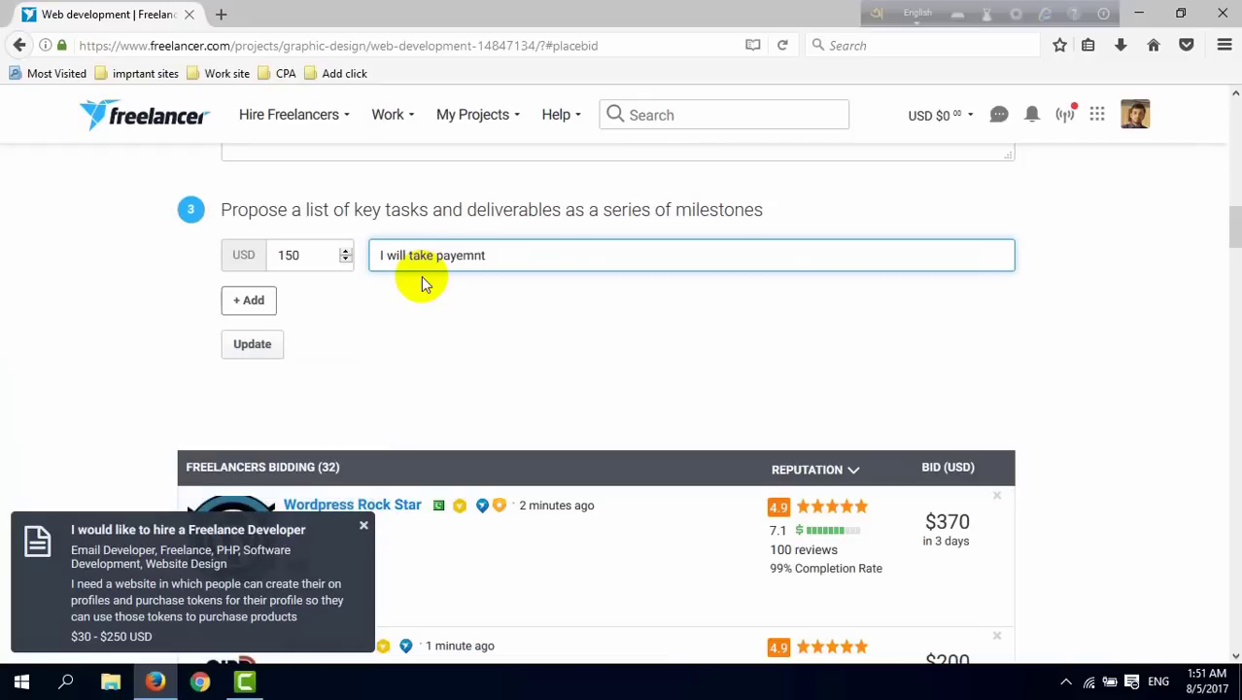
{"action": "key", "text": "BackSpace"}
{"action": "key", "text": "BackSpace"}
{"action": "key", "text": "BackSpace"}
{"action": "type", "text": "e"}
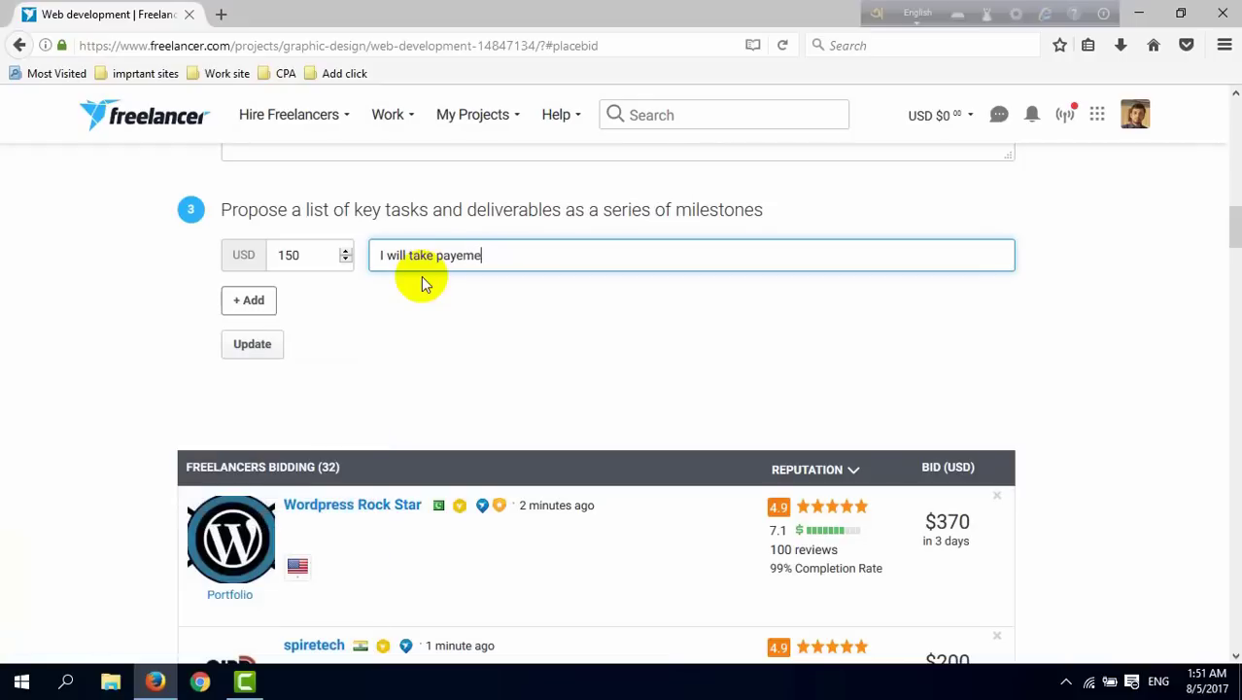
{"action": "type", "text": "nt af"}
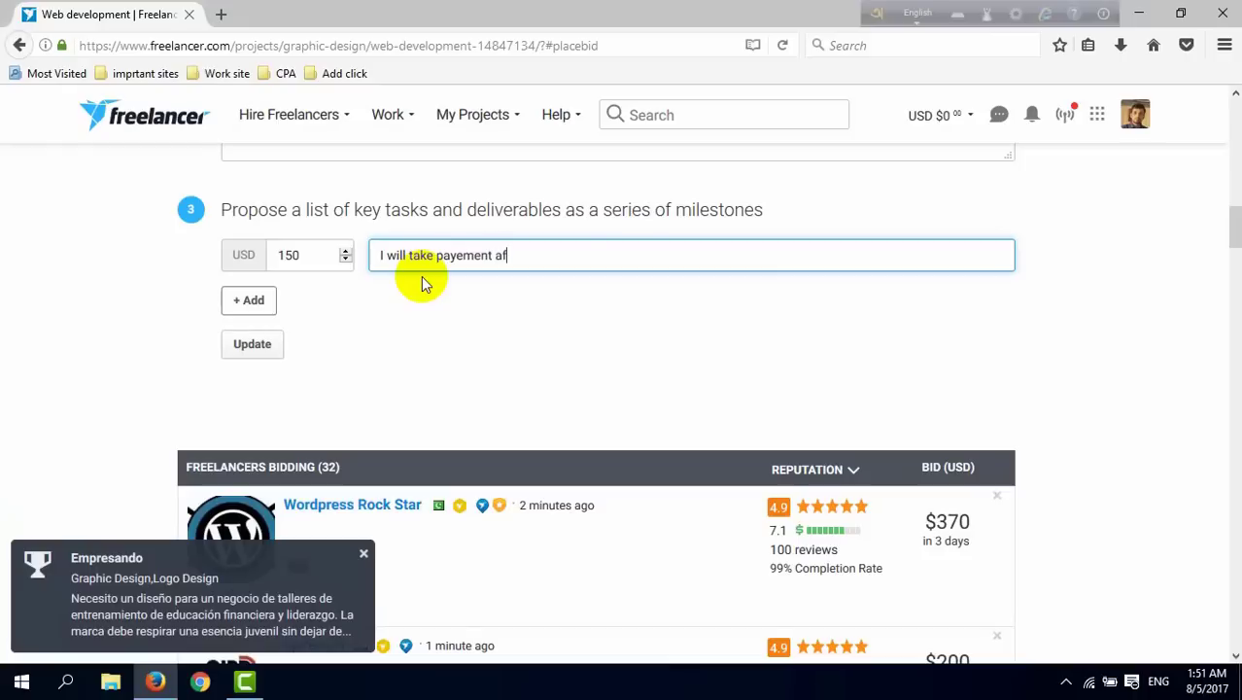
{"action": "type", "text": "ter giving you a "}
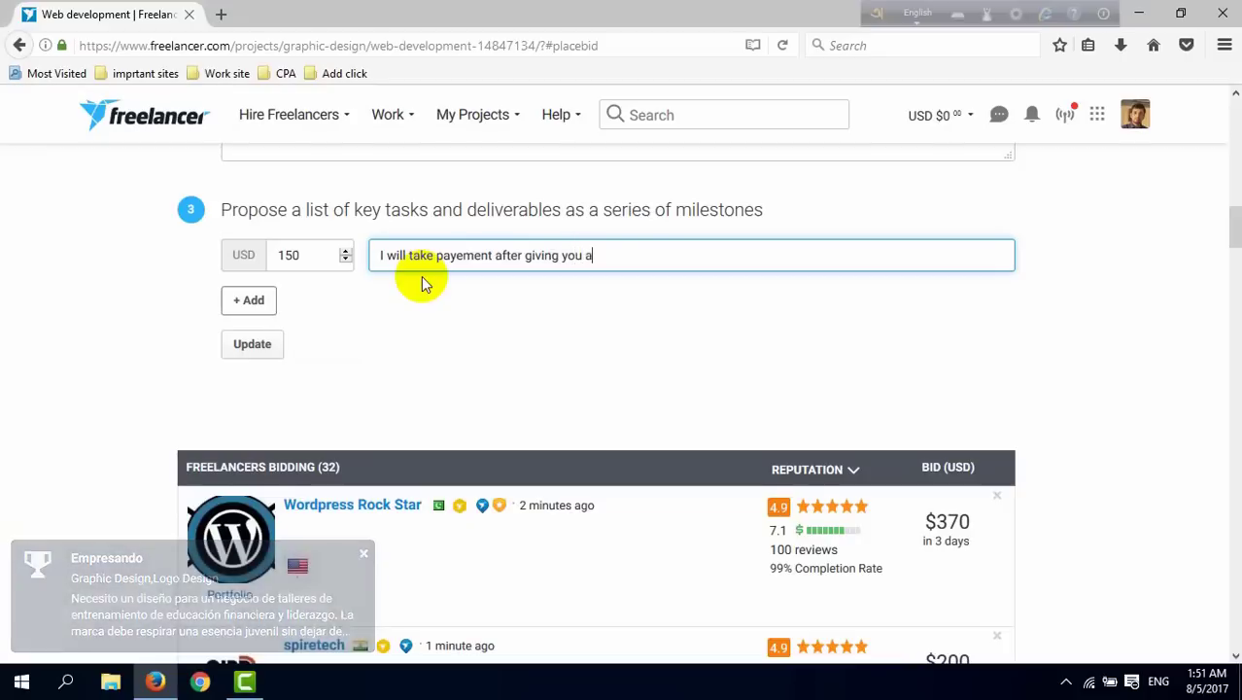
{"action": "type", "text": "the,e"}
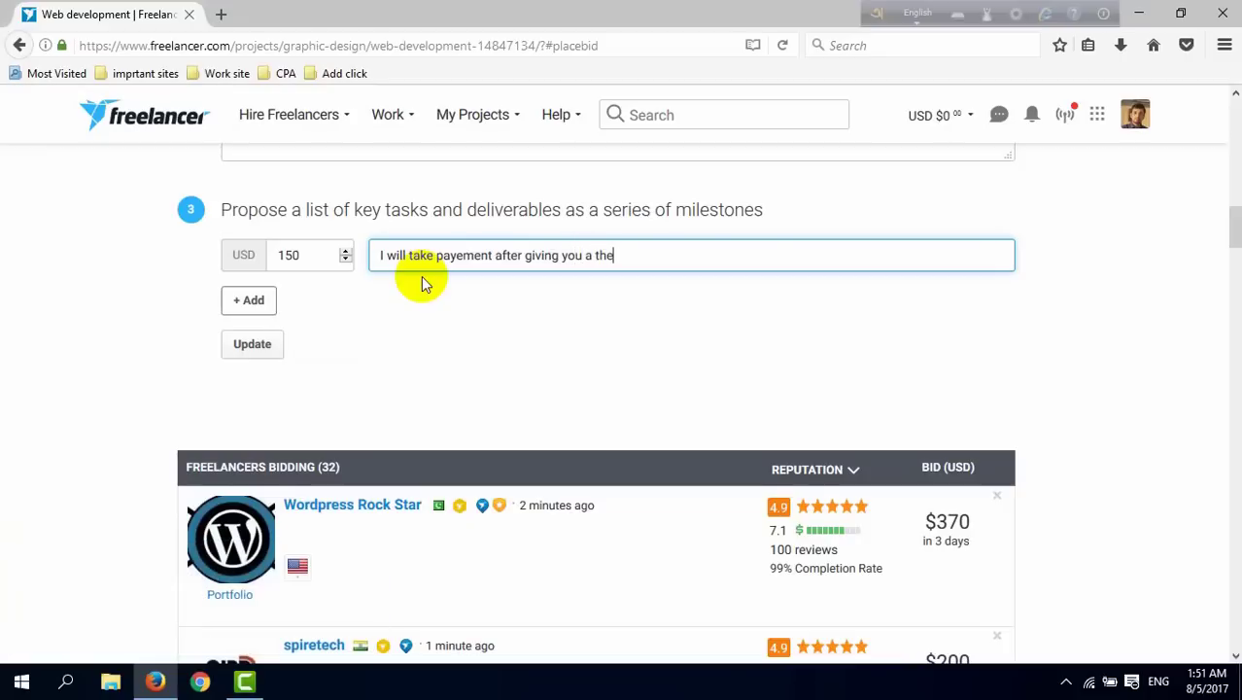
{"action": "key", "text": "BackSpace"}
{"action": "key", "text": "BackSpace"}
{"action": "type", "text": "me ew"}
{"action": "key", "text": "BackSpace"}
{"action": "key", "text": "BackSpace"}
{"action": "type", "text": "website."}
- Set the first milestone's amount to 75 USD and add a second milestone
{"action": "left_click_drag", "start_coordinate": [319, 255], "coordinate": [265, 255]}
{"action": "type", "text": "75"}
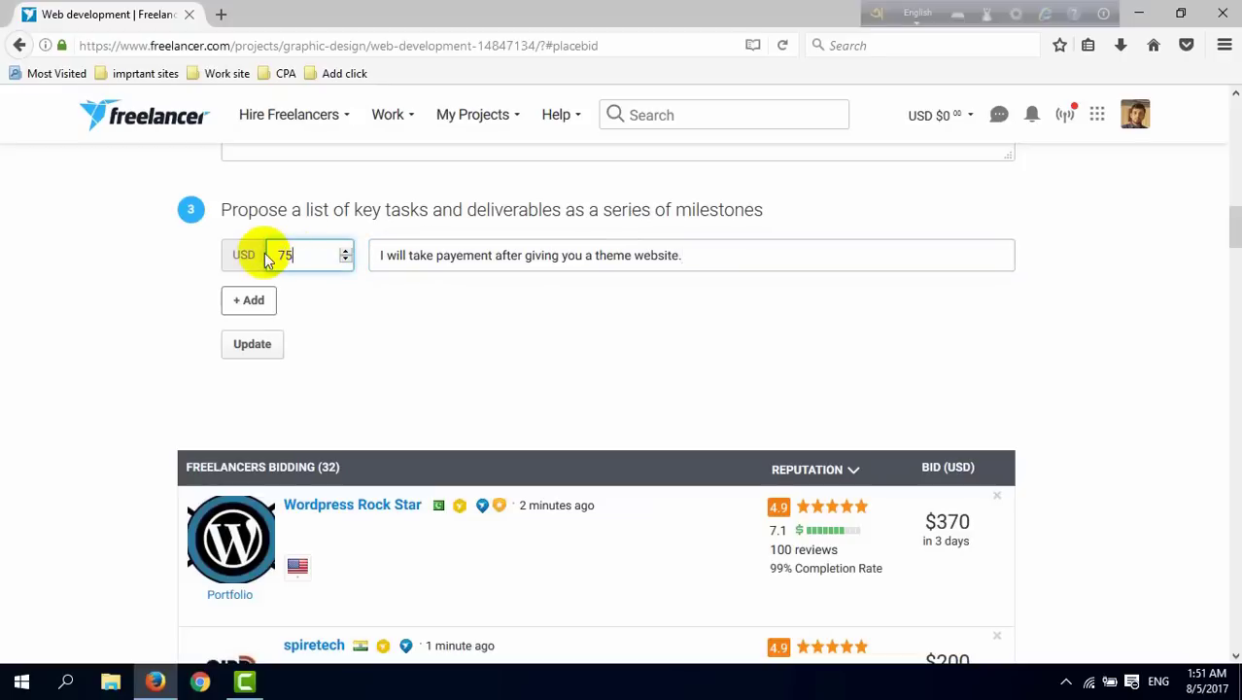
{"action": "left_click", "coordinate": [253, 303]}
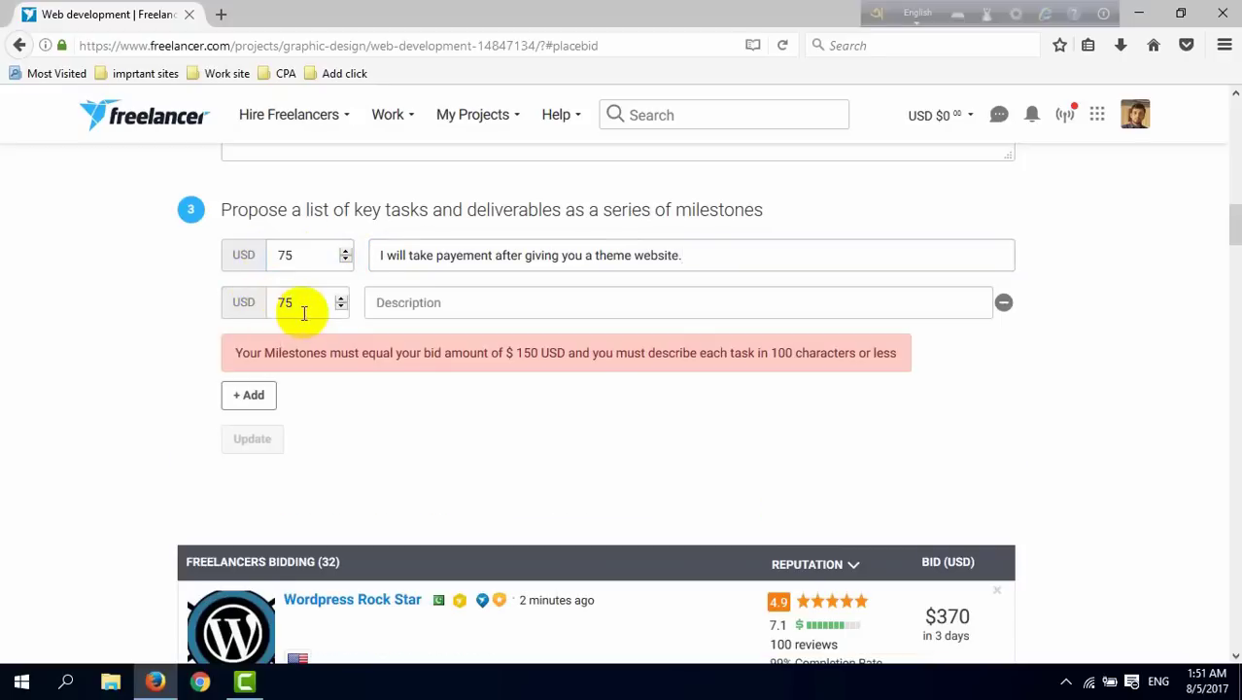
- Describe the second milestone as "Next payment will be taken after delivering your project." and save the milestones
{"action": "left_click", "coordinate": [416, 305]}
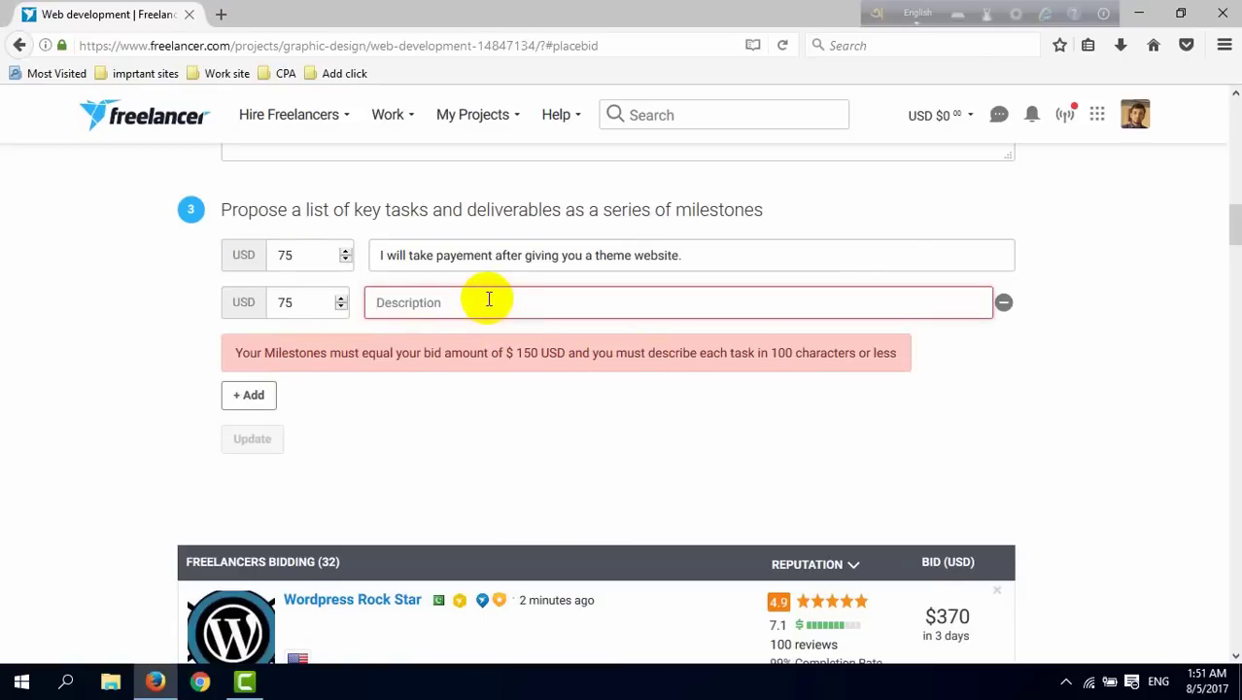
{"action": "type", "text": "Next"}
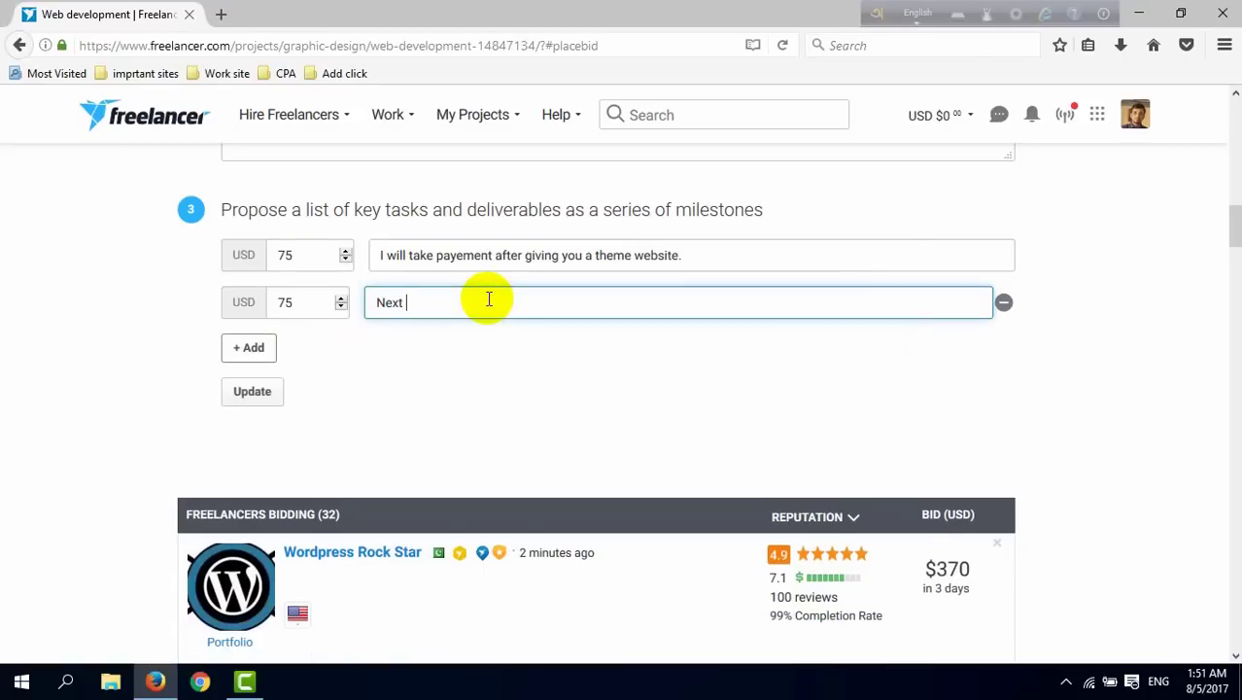
{"action": "type", "text": " payment will be ta"}
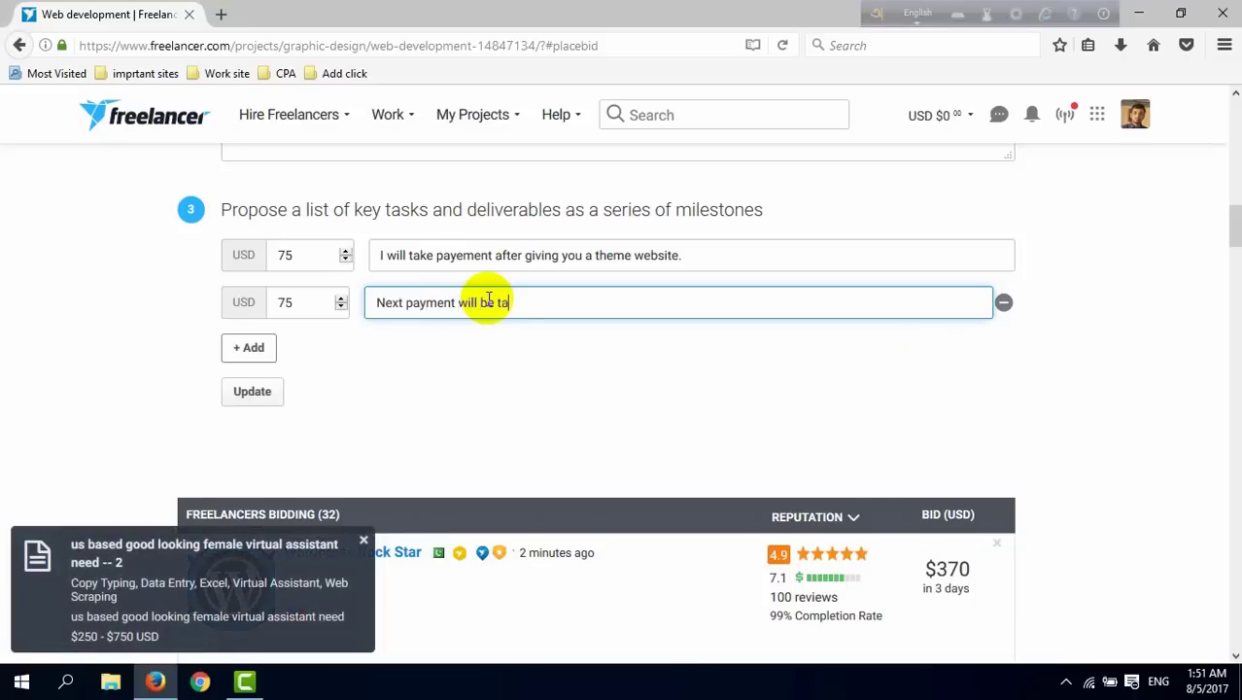
{"action": "type", "text": "ken after delivering "}
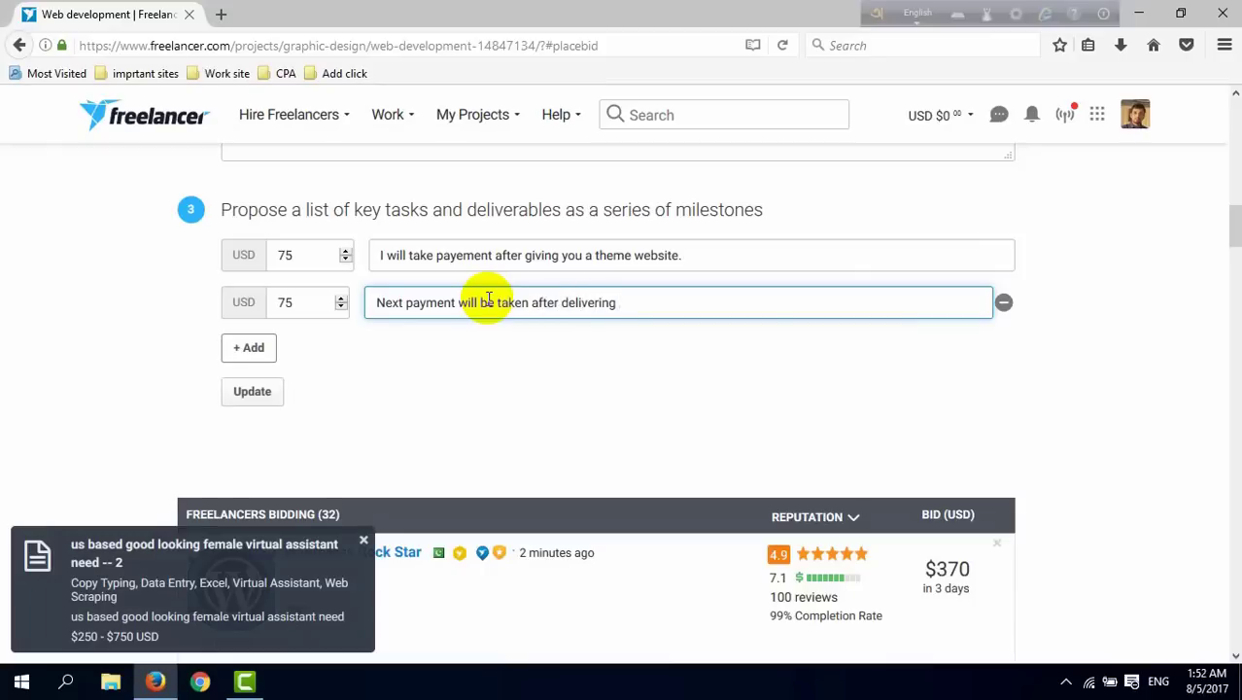
{"action": "type", "text": "your p"}
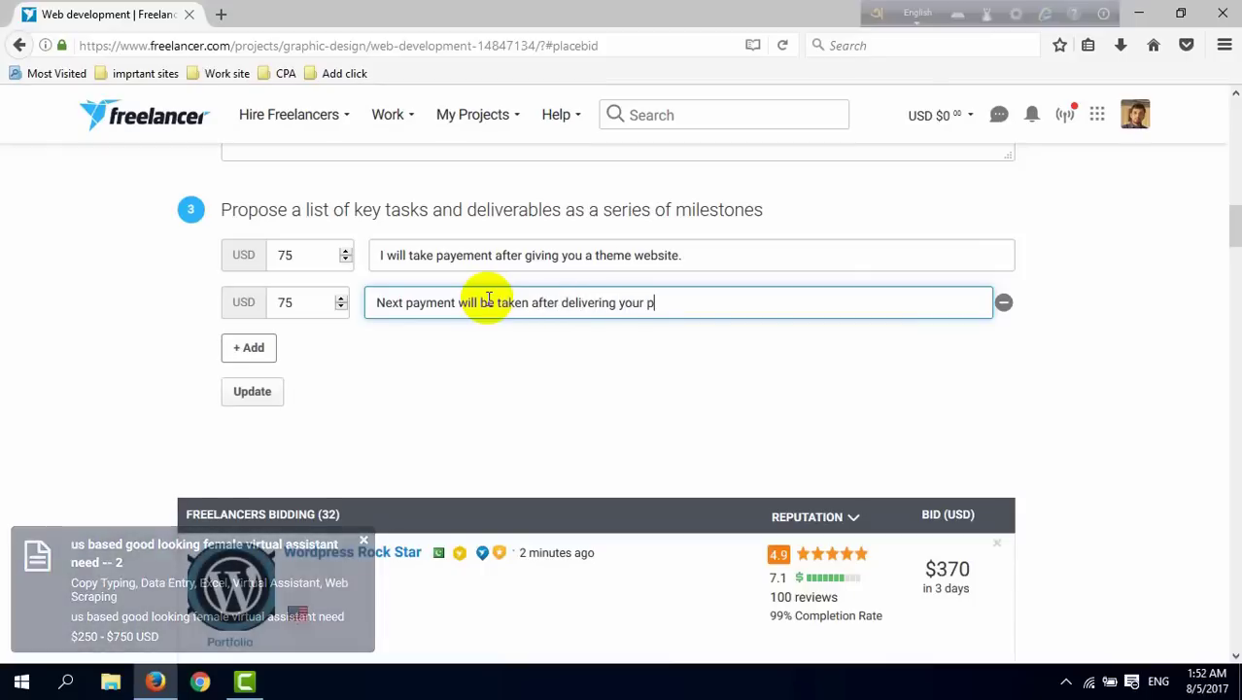
{"action": "type", "text": "roject."}
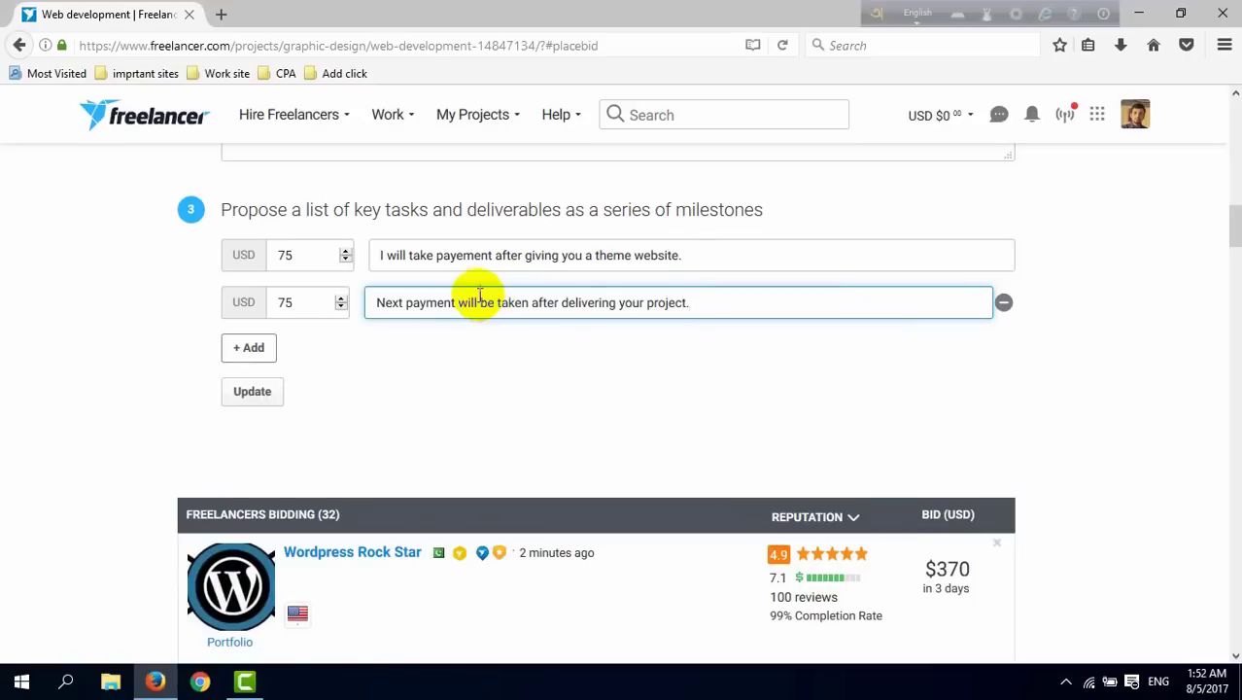
{"action": "left_click", "coordinate": [270, 398]}
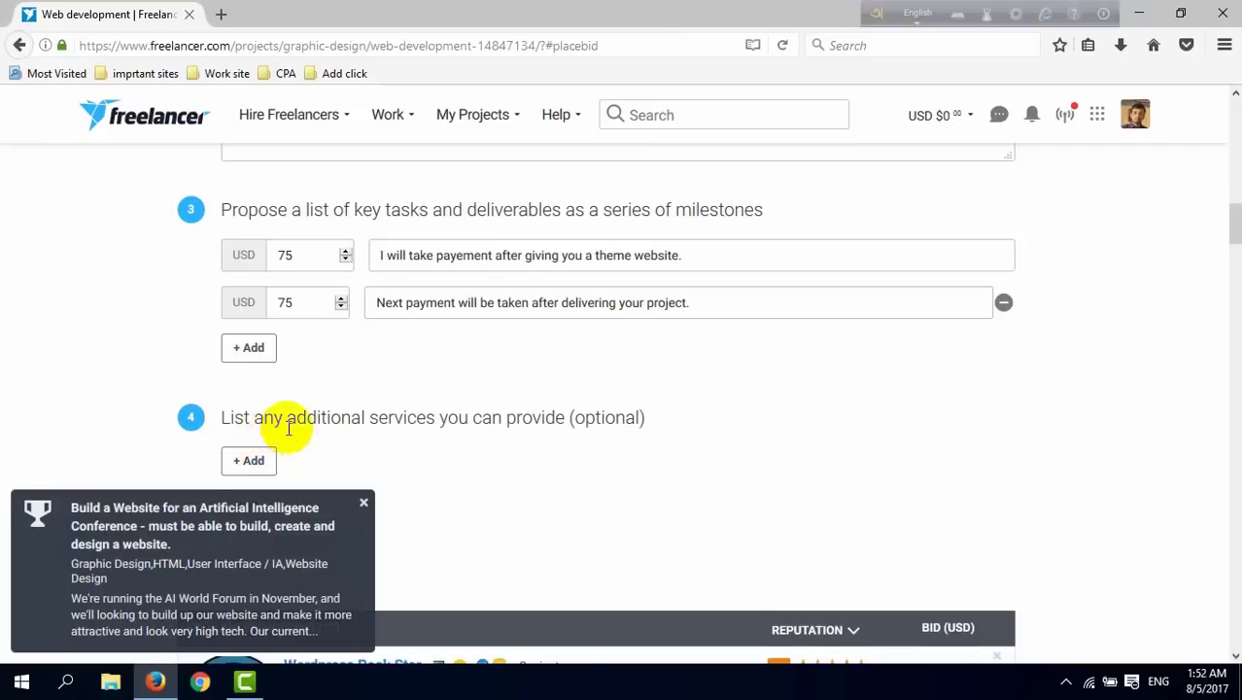
- Add an entry for an additional service with an amount of 1 USD
{"action": "scroll", "coordinate": [320, 408], "scroll_direction": "down", "scroll_amount": 2}
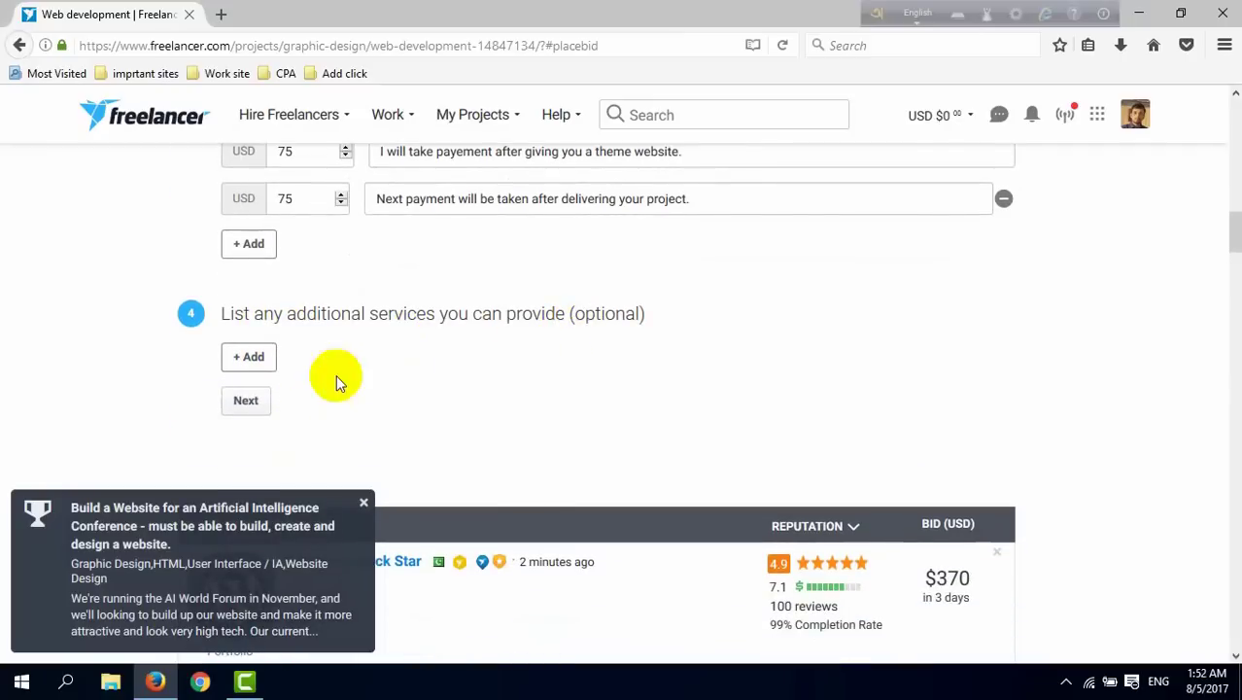
{"action": "left_click", "coordinate": [255, 360]}
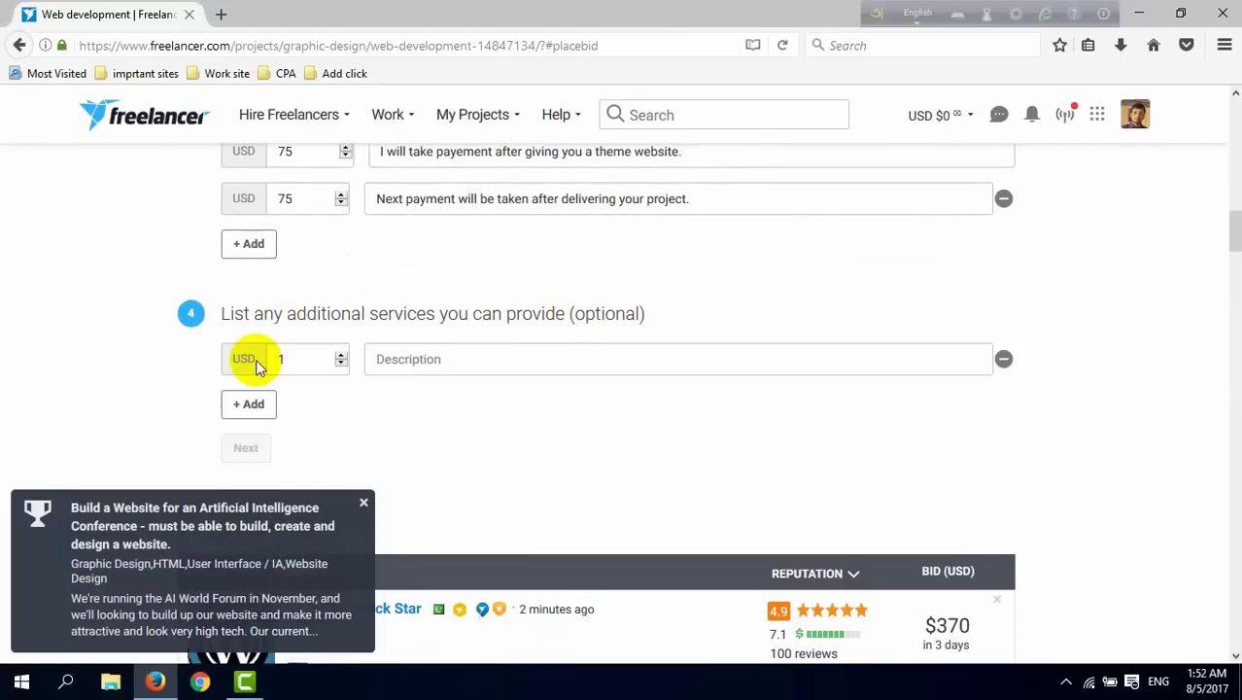
{"action": "left_click", "coordinate": [279, 360]}
{"action": "type", "text": "1"}
{"action": "scroll", "coordinate": [496, 382], "scroll_direction": "down", "scroll_amount": 1}
{"action": "scroll", "coordinate": [496, 382], "scroll_direction": "down", "scroll_amount": 1}
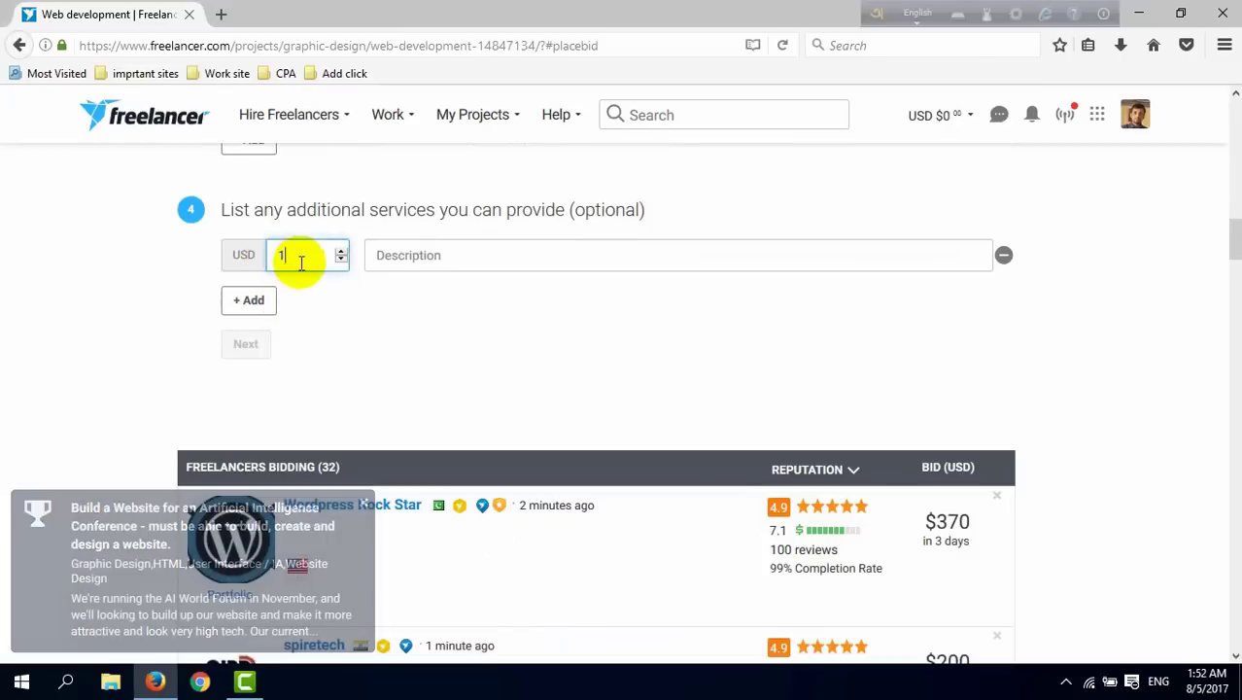
{"action": "left_click", "coordinate": [435, 254]}
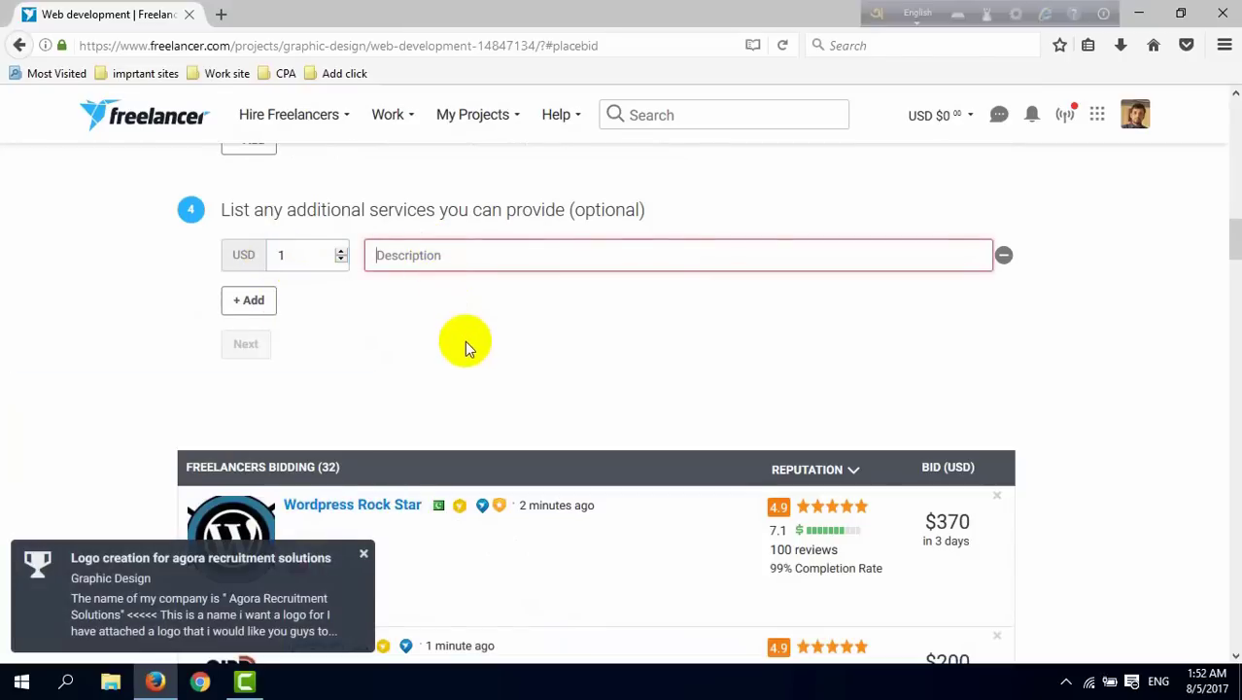
{"action": "type", "text": "Theme"}
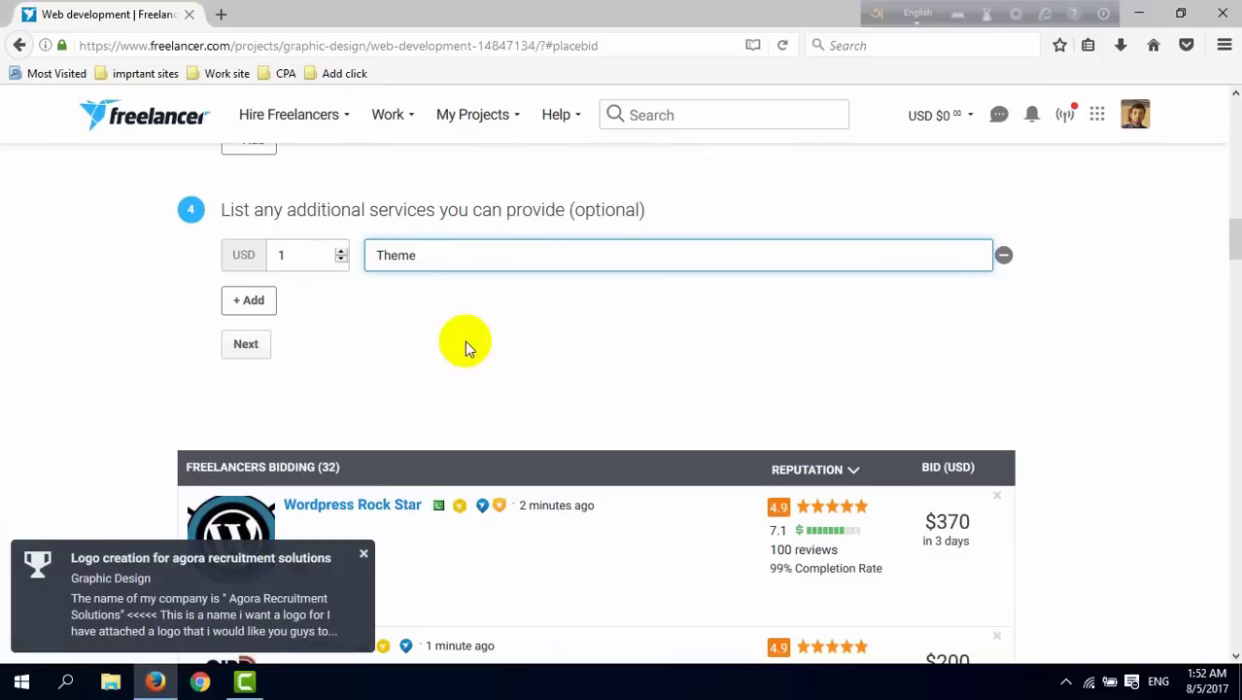
{"action": "key", "text": "BackSpace"}
{"action": "key", "text": "BackSpace"}
{"action": "key", "text": "BackSpace"}
{"action": "key", "text": "BackSpace"}
{"action": "key", "text": "BackSpace"}
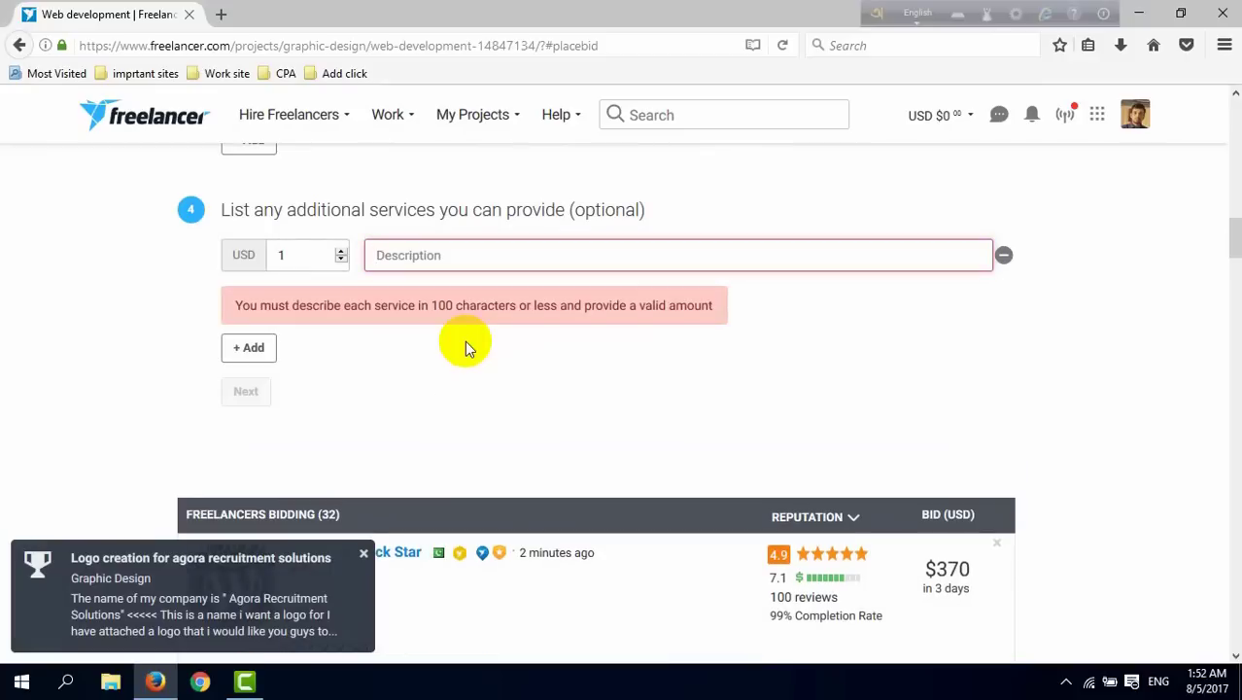
- Describe the additional service as "Crative theme for Your Website."
{"action": "type", "text": "Crati"}
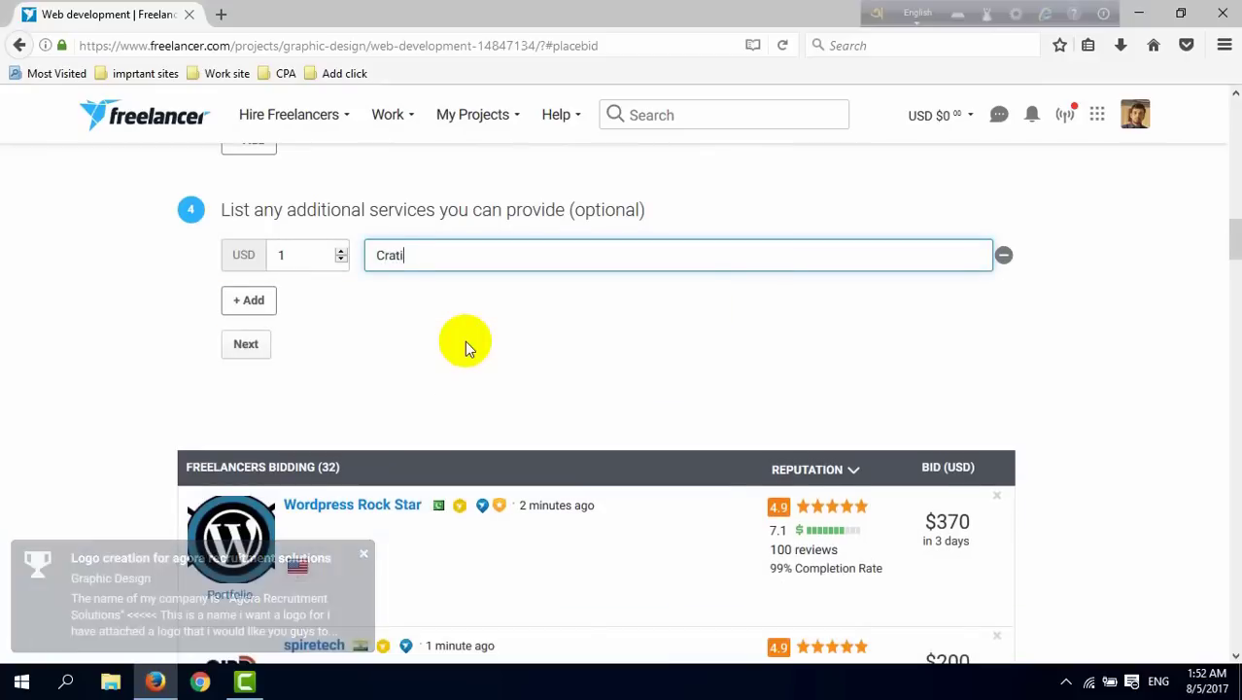
{"action": "type", "text": "ve them e"}
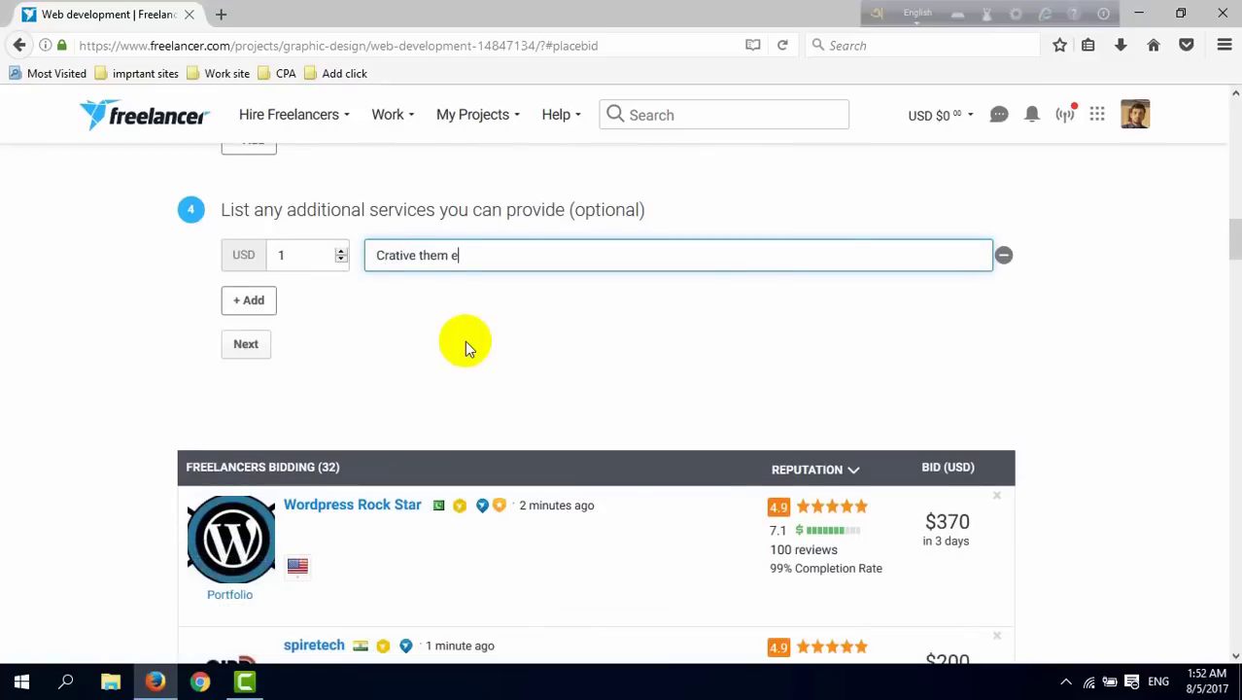
{"action": "key", "text": "BackSpace"}
{"action": "key", "text": "BackSpace"}
{"action": "type", "text": "e for Your Websi"}
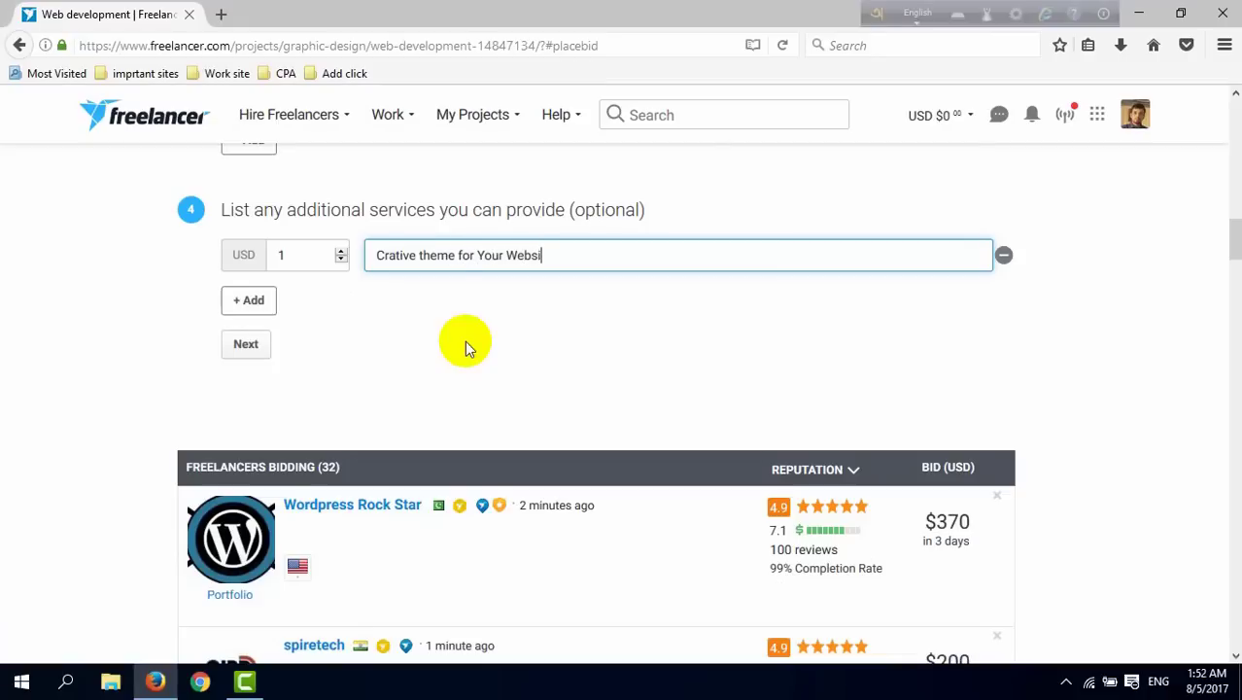
{"action": "type", "text": "te."}
- Set the additional service's amount to 10 USD and continue to the employer question
{"action": "double_click", "coordinate": [278, 254]}
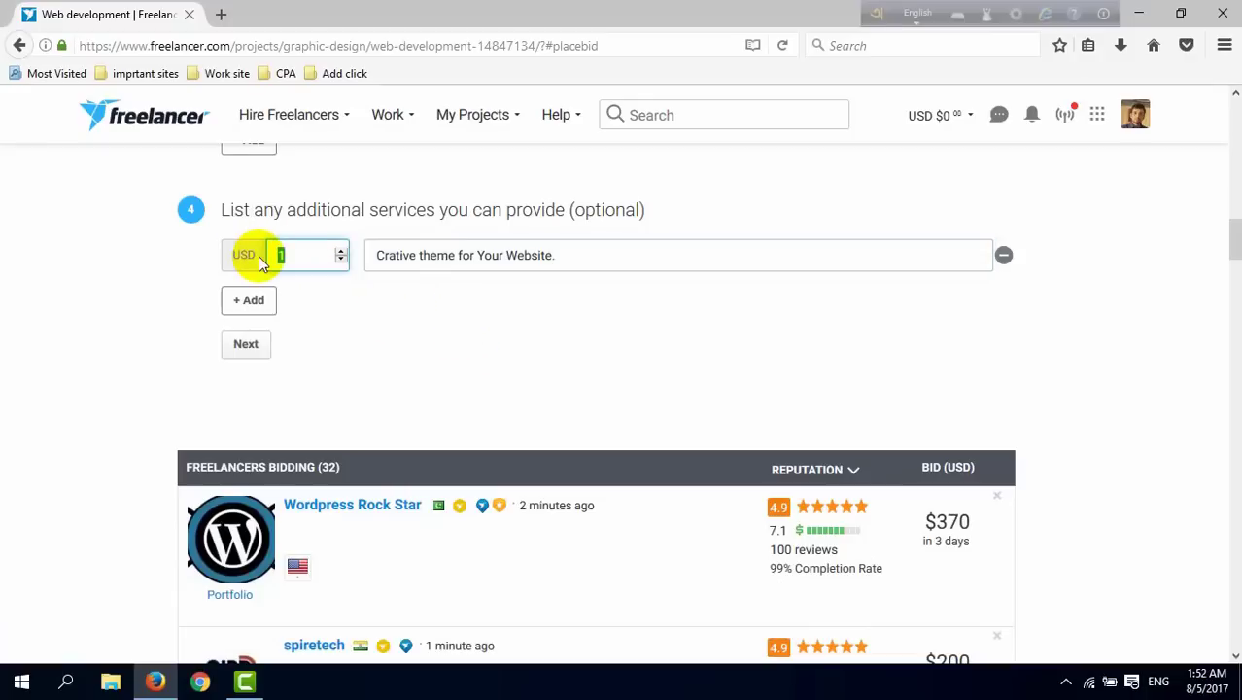
{"action": "type", "text": "10"}
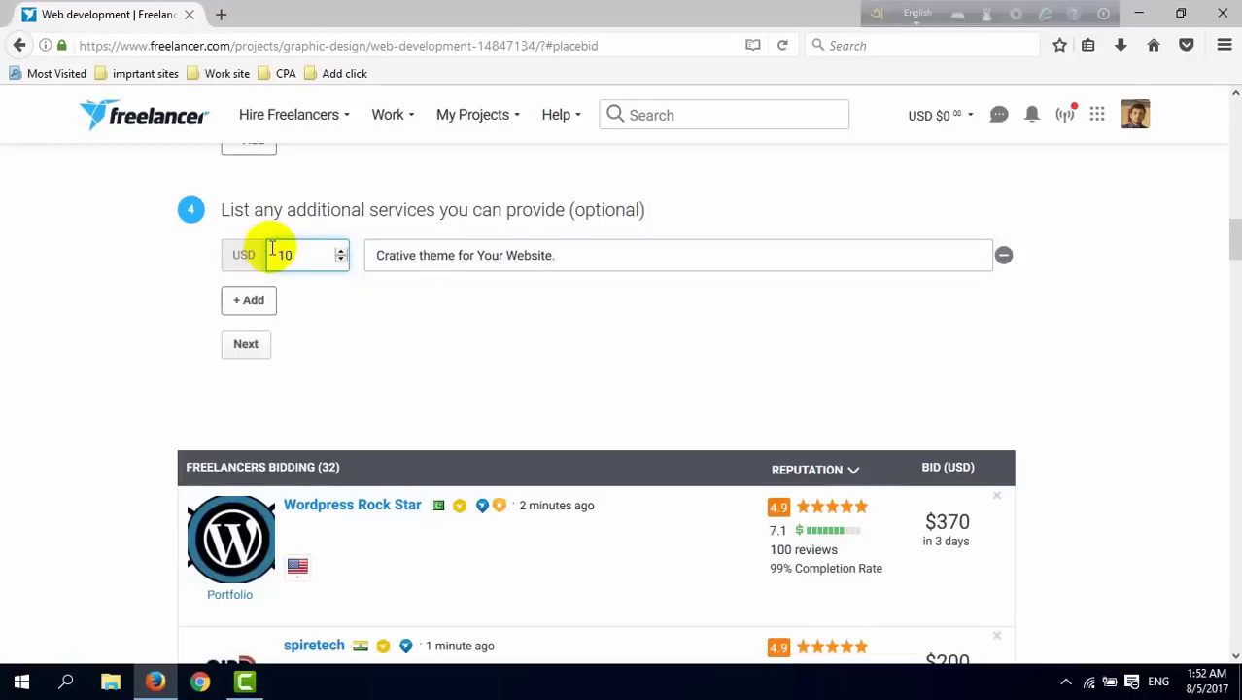
{"action": "left_click", "coordinate": [254, 348]}
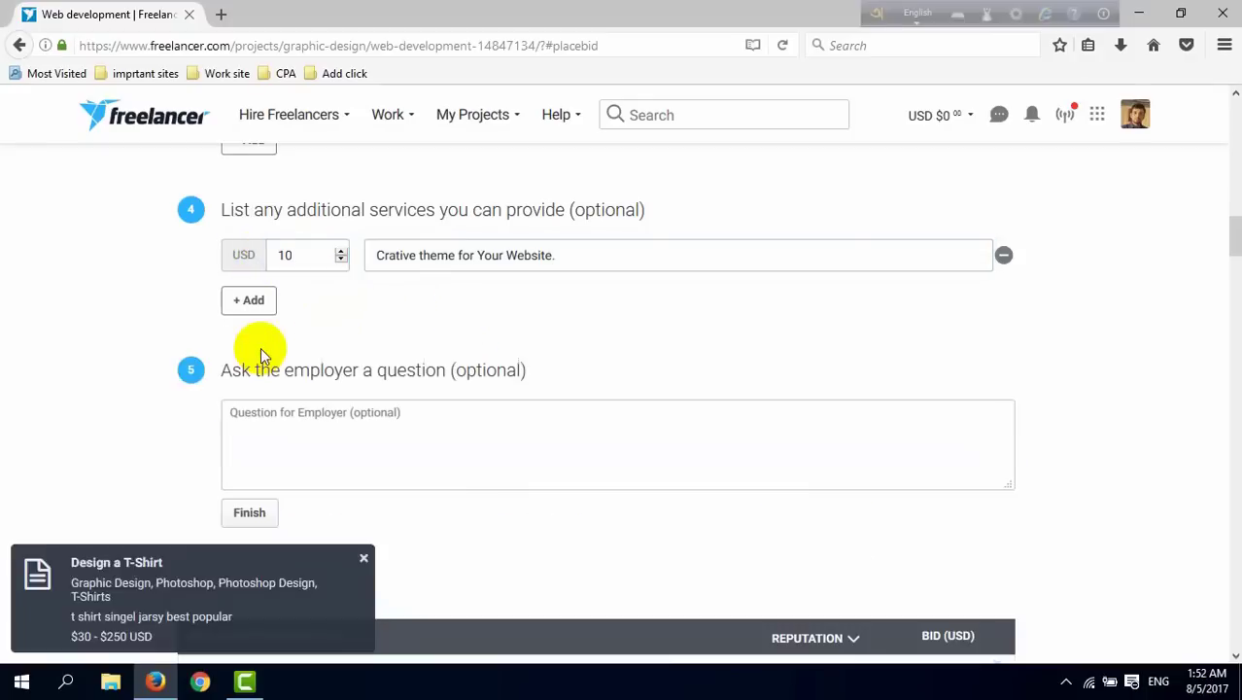
- Enter "I think you would enough kind to give me your project." as the question for the employer and finish the proposal
{"action": "left_click", "coordinate": [394, 446]}
{"action": "scroll", "coordinate": [350, 418], "scroll_direction": "down", "scroll_amount": 2}
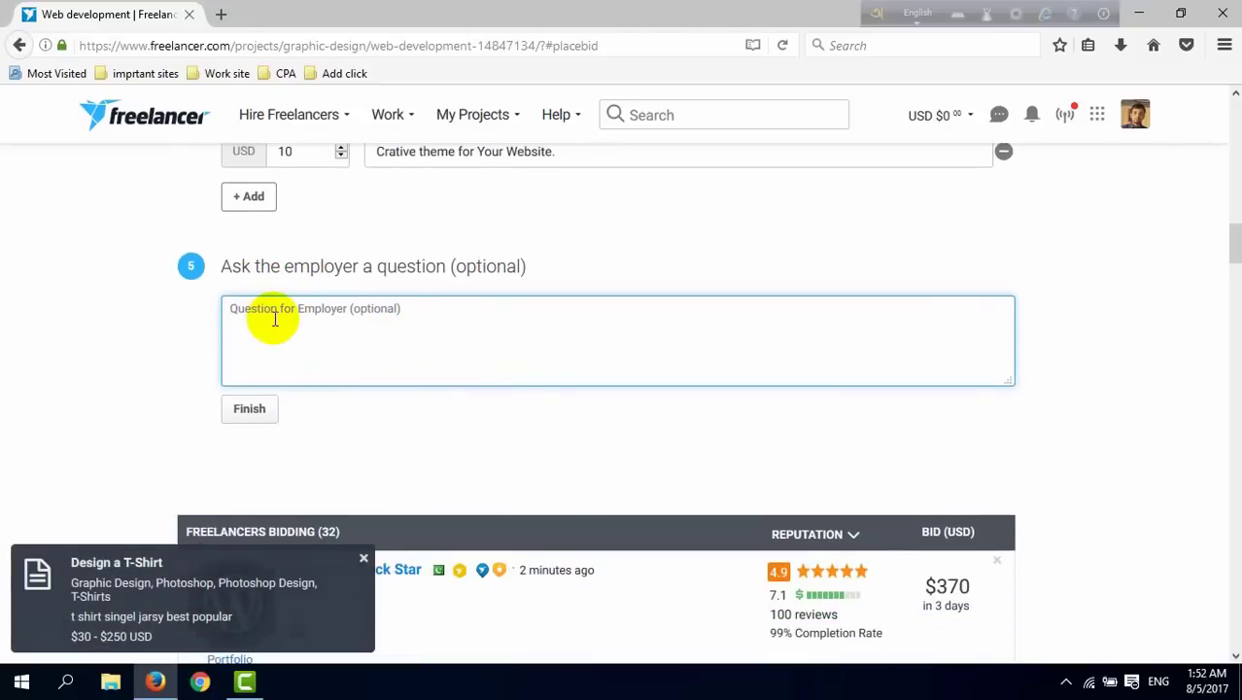
{"action": "scroll", "coordinate": [292, 328], "scroll_direction": "down", "scroll_amount": 2}
{"action": "scroll", "coordinate": [292, 313], "scroll_direction": "up", "scroll_amount": 4}
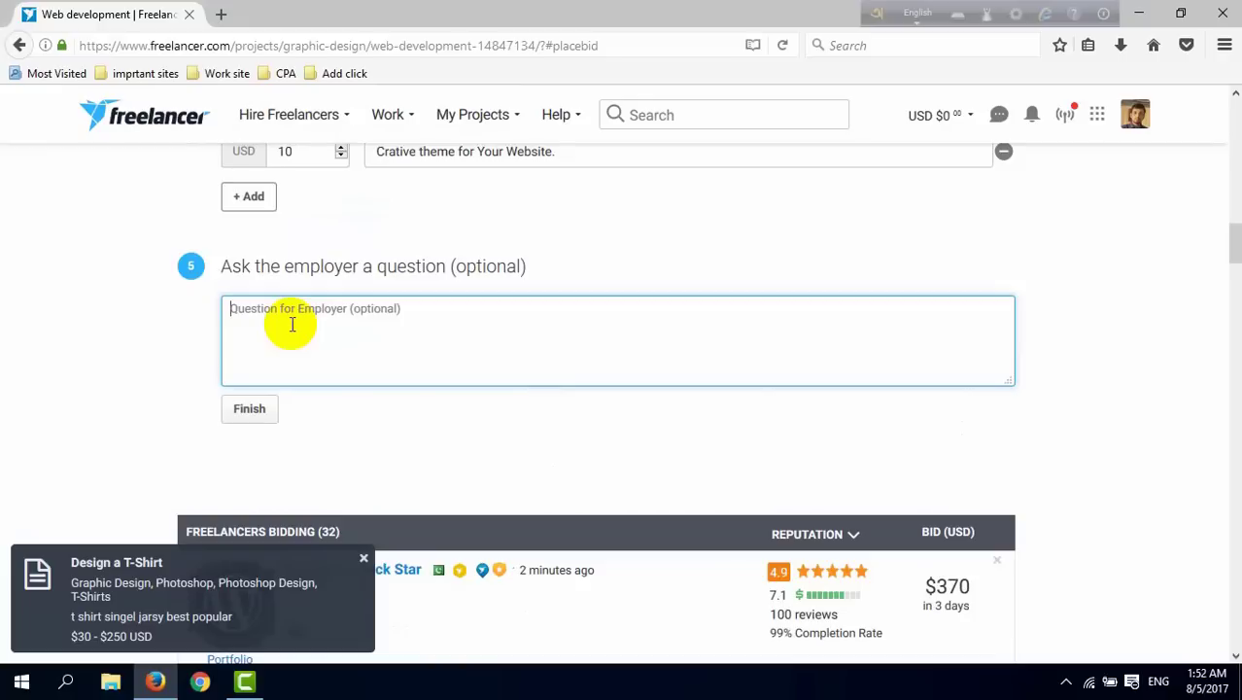
{"action": "type", "text": "I"}
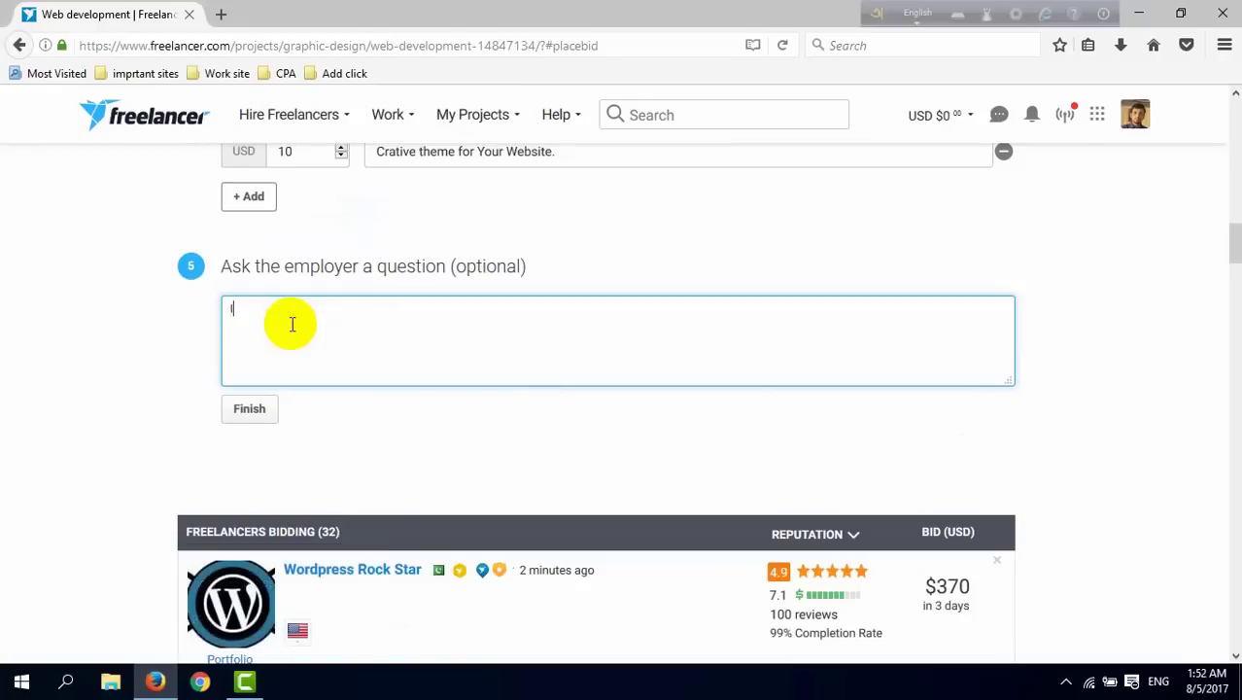
{"action": "type", "text": " thi"}
{"action": "type", "text": "nk you"}
{"action": "type", "text": " wu"}
{"action": "type", "text": "uld"}
{"action": "type", "text": " eno"}
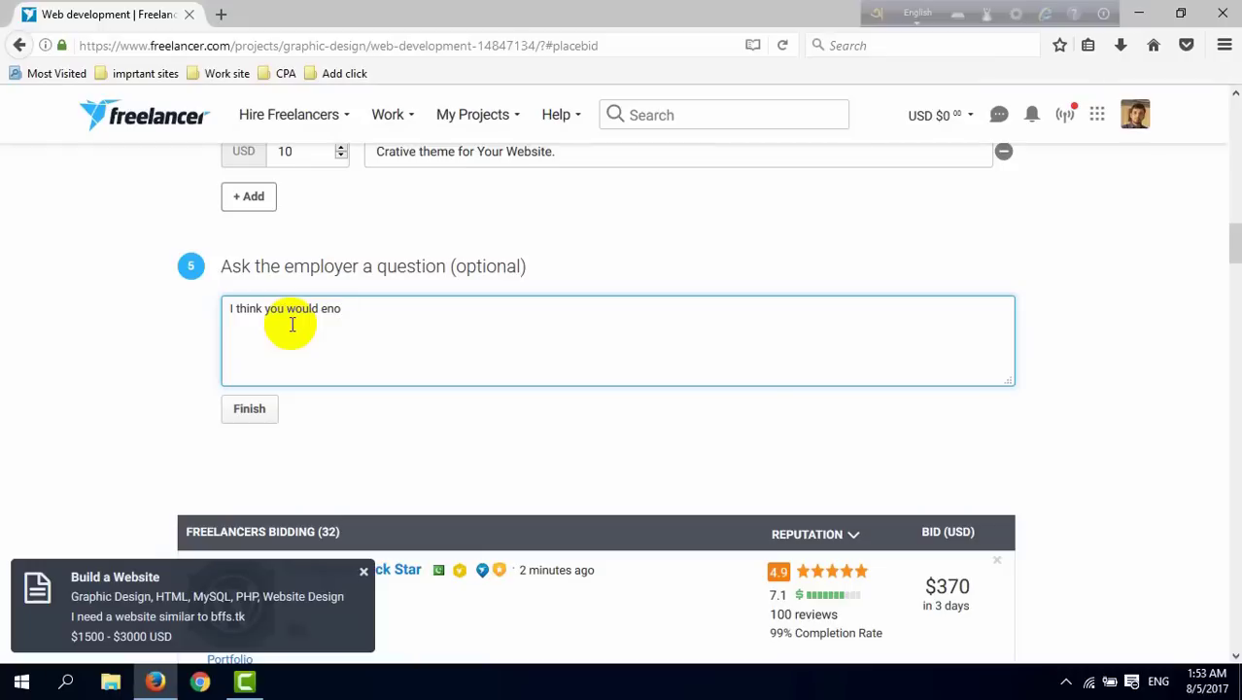
{"action": "type", "text": "u"}
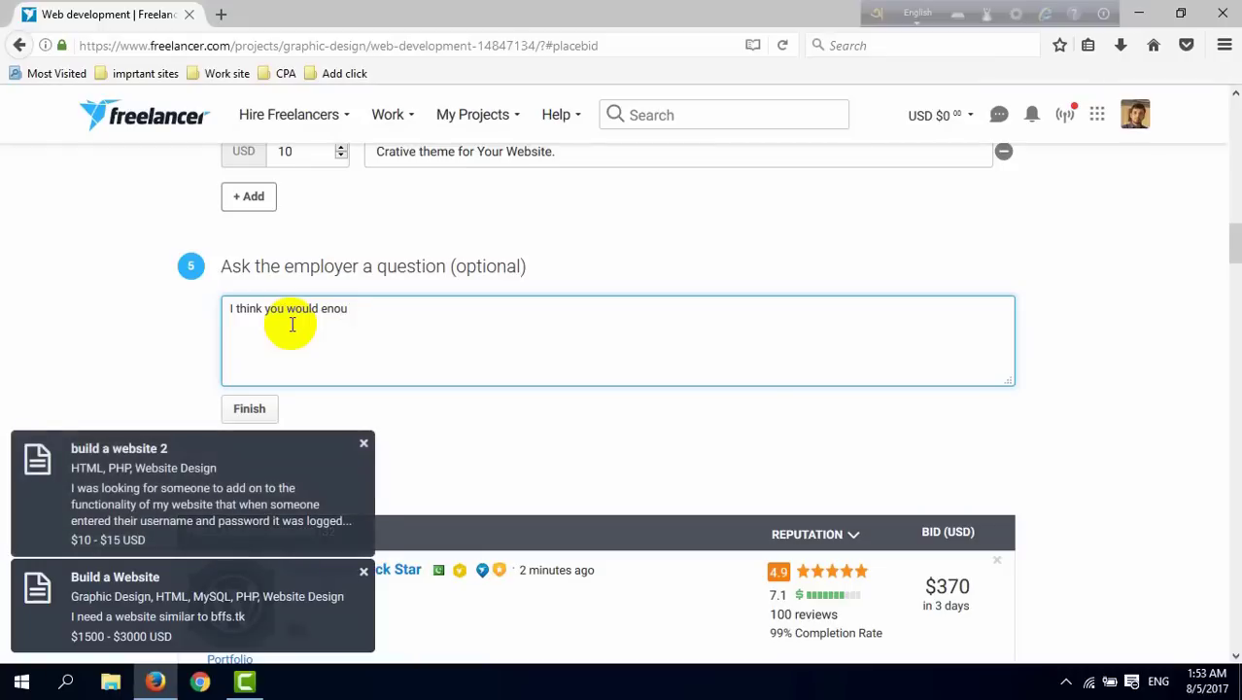
{"action": "type", "text": "gh kind to give me "}
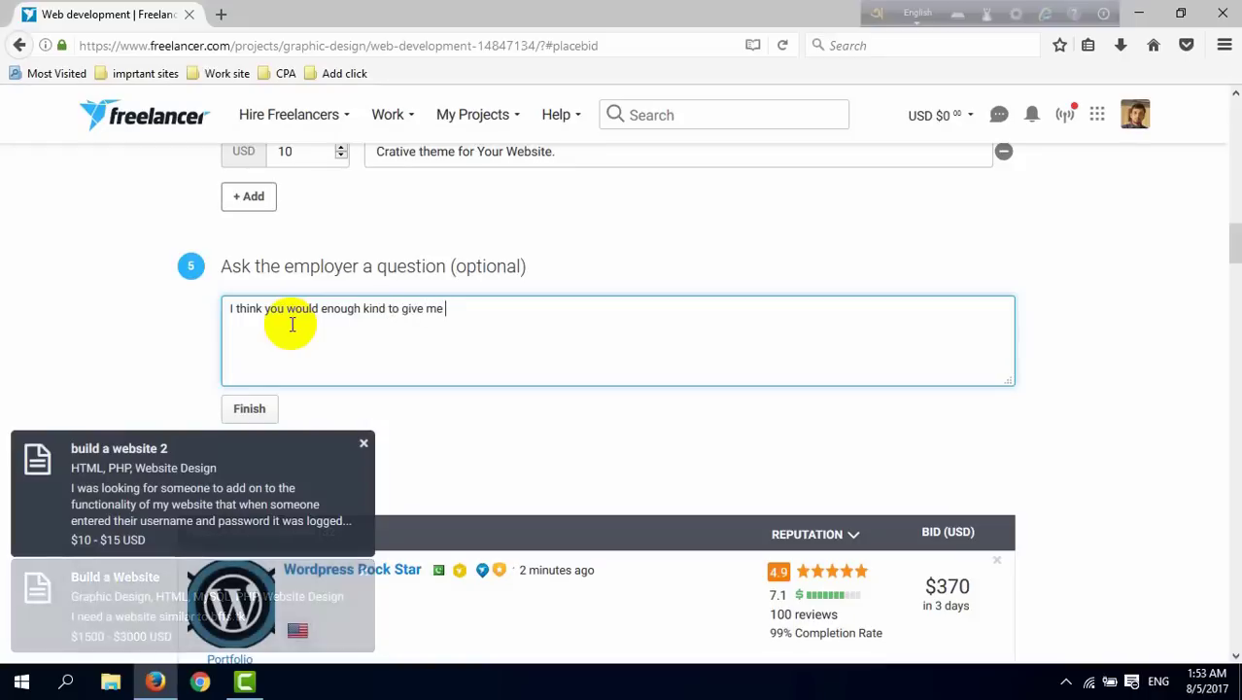
{"action": "type", "text": "your p"}
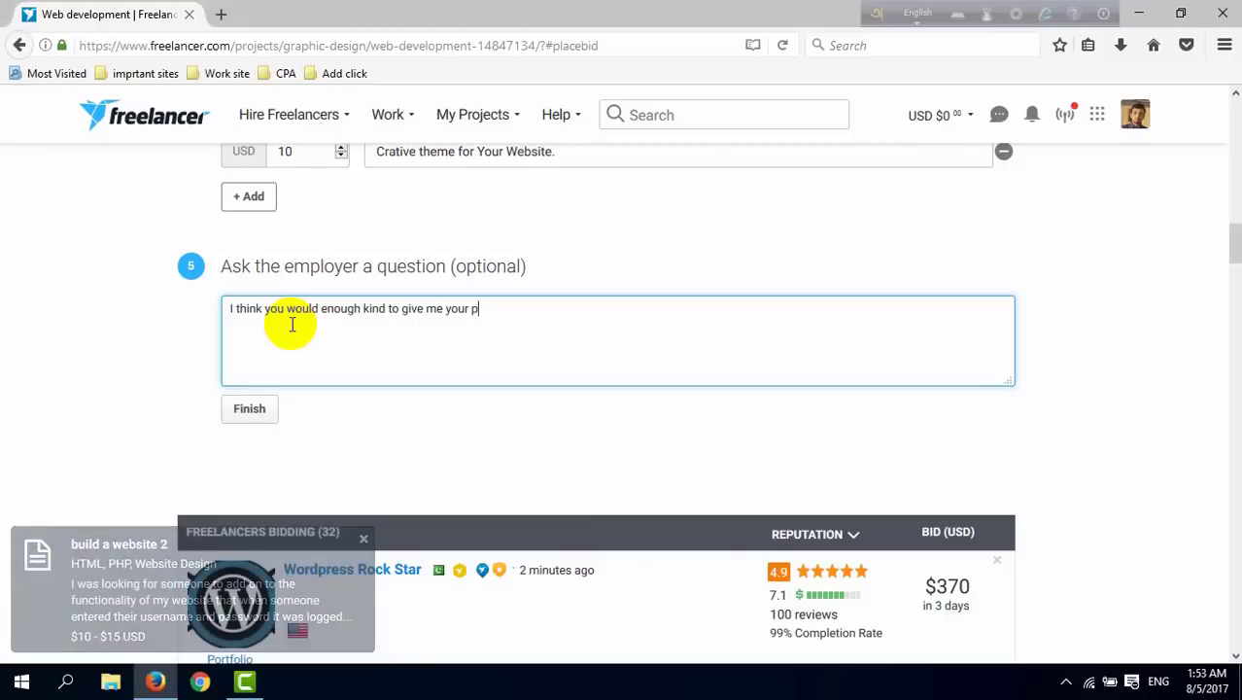
{"action": "type", "text": "roh"}
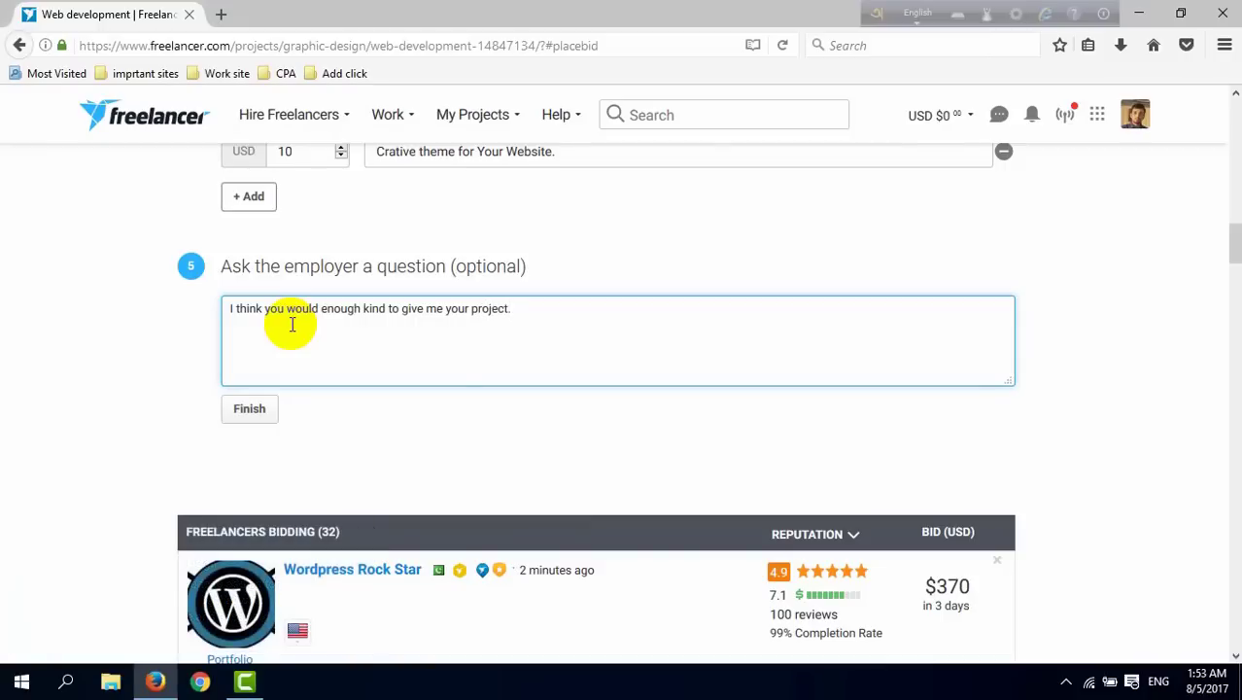
{"action": "left_click", "coordinate": [256, 410]}
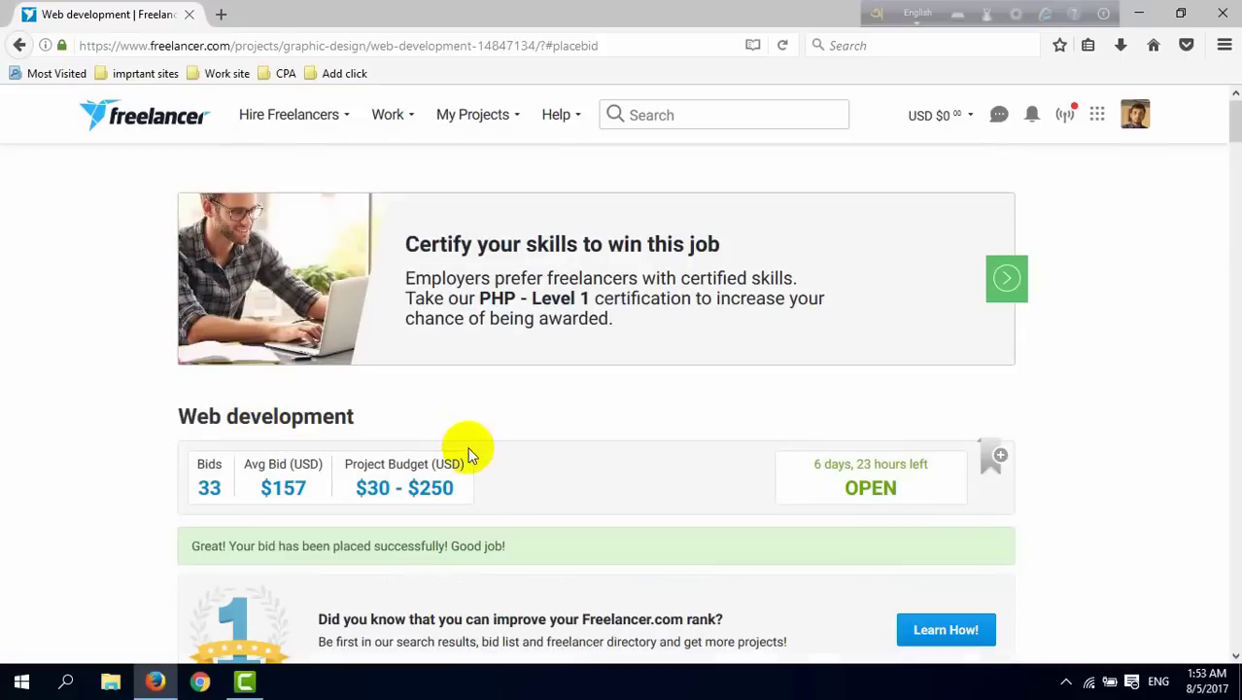
- Find the newly placed bid among the freelancers bidding, review its entry and upgrade options, and return to the project summary
{"action": "scroll", "coordinate": [452, 468], "scroll_direction": "down", "scroll_amount": 10}
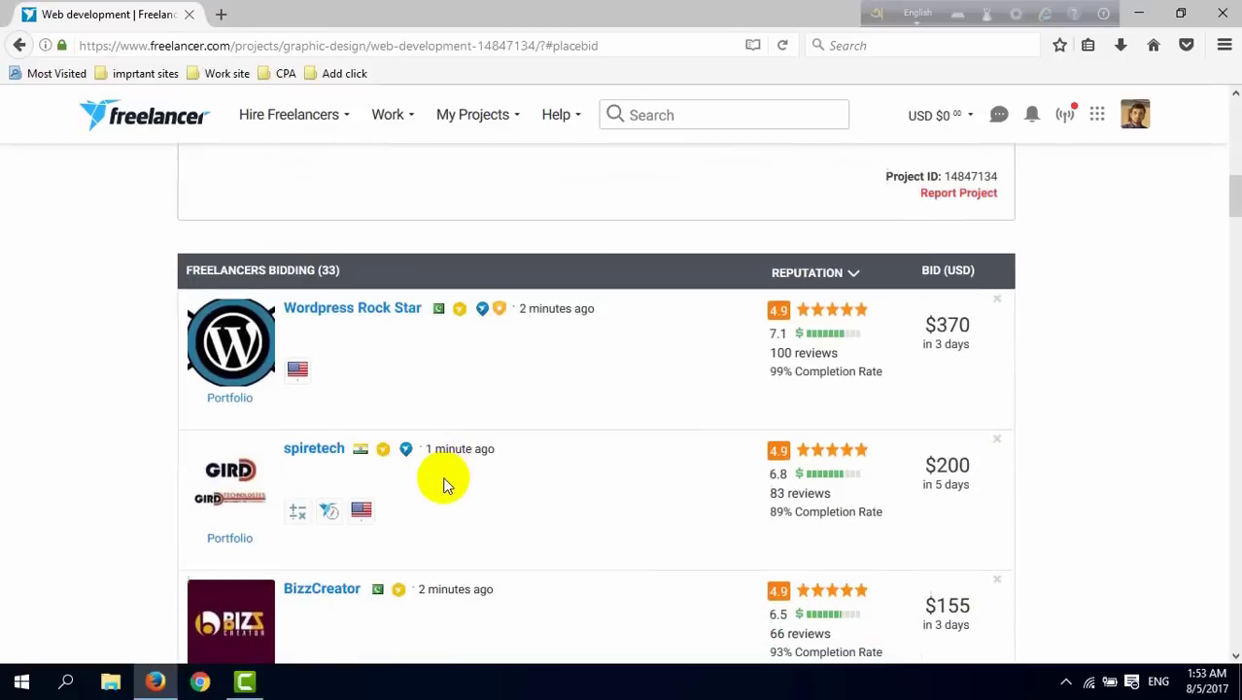
{"action": "scroll", "coordinate": [442, 476], "scroll_direction": "down", "scroll_amount": 15}
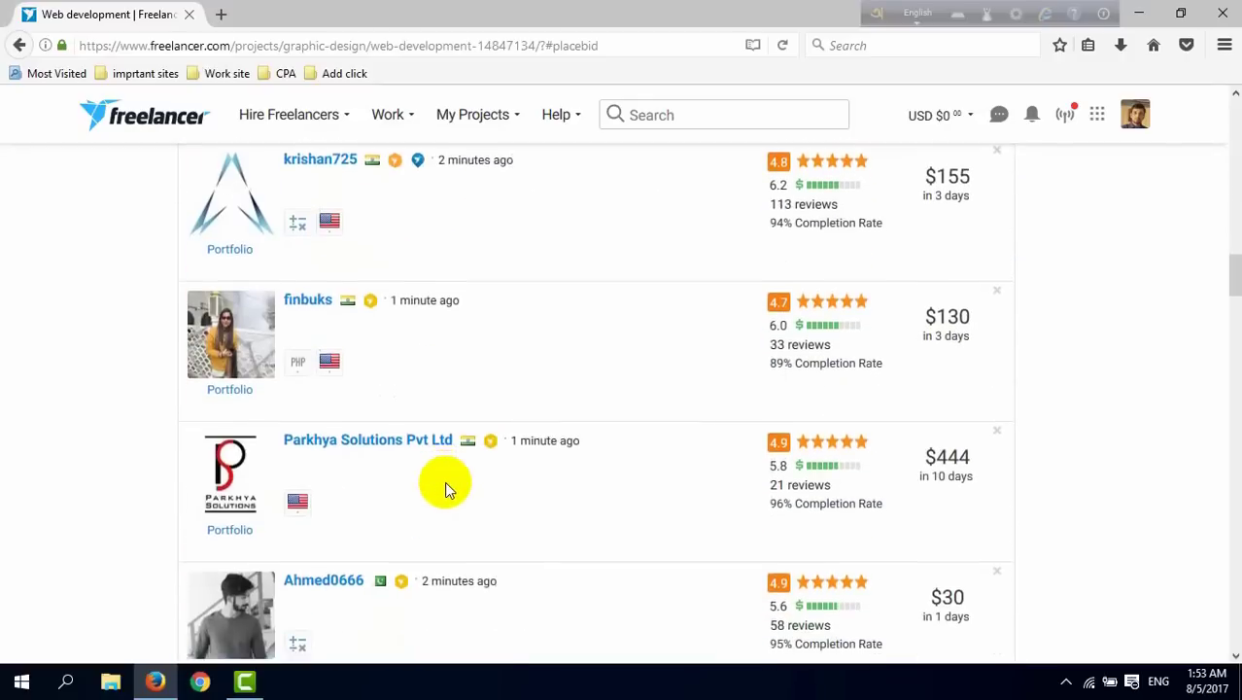
{"action": "scroll", "coordinate": [437, 502], "scroll_direction": "down", "scroll_amount": 20}
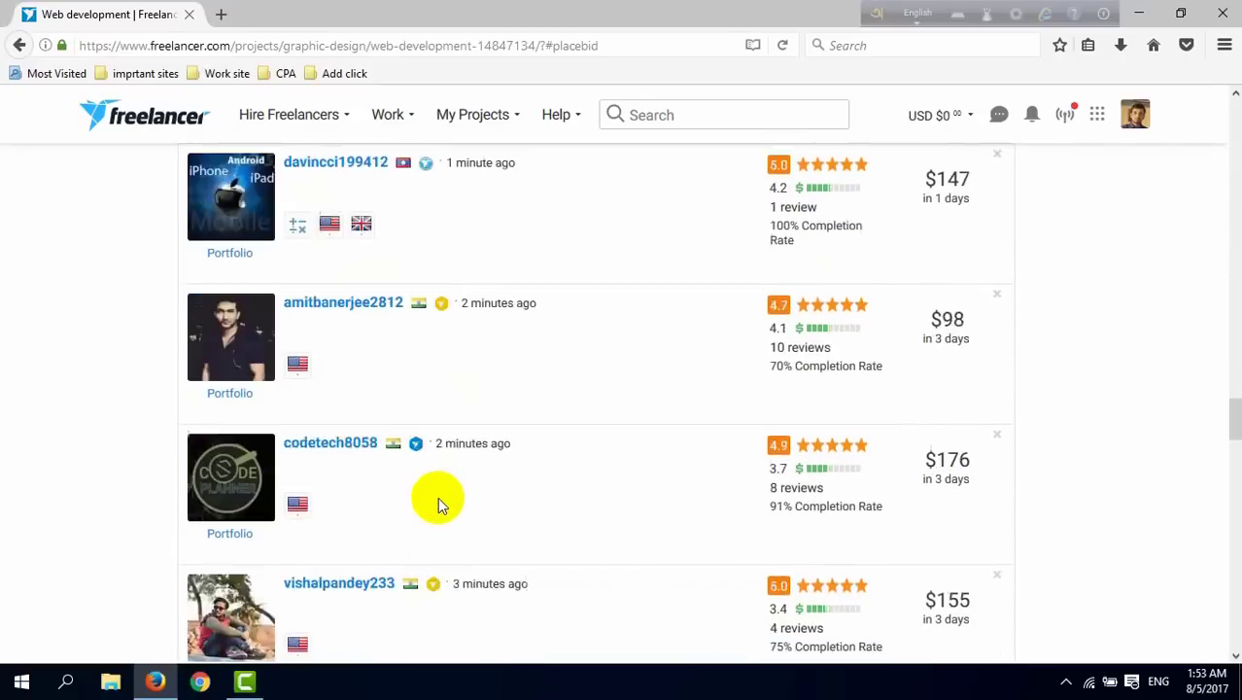
{"action": "scroll", "coordinate": [437, 497], "scroll_direction": "down", "scroll_amount": 10}
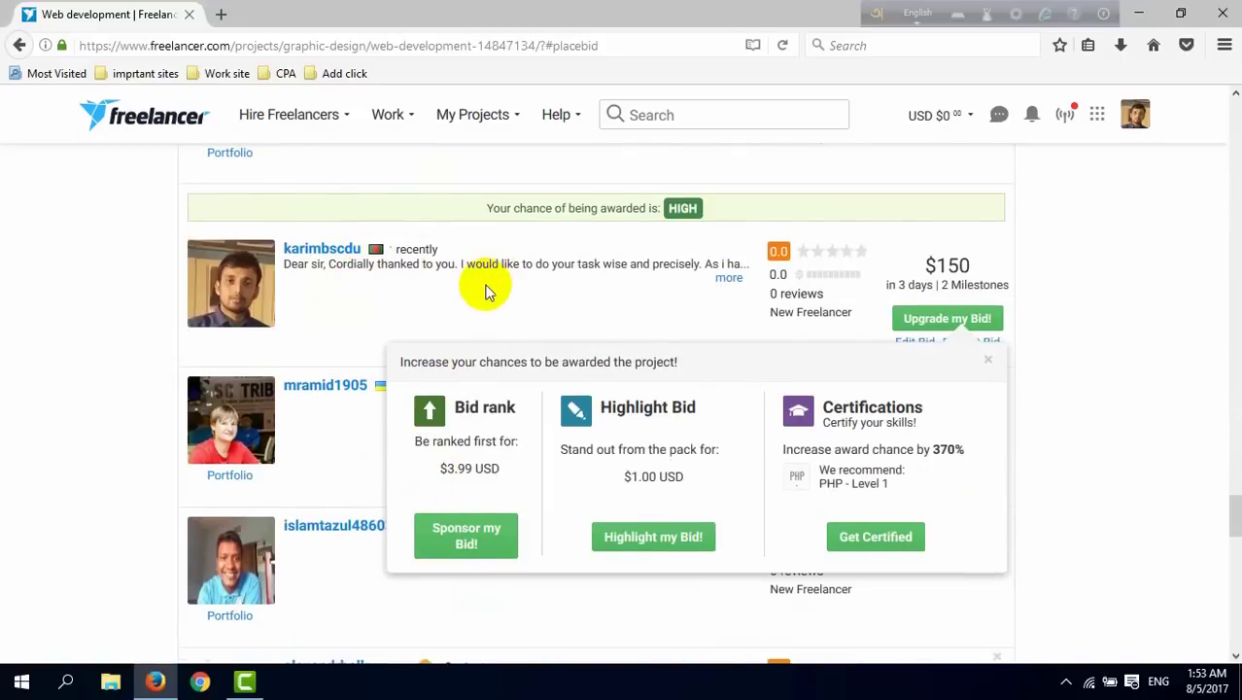
{"action": "scroll", "coordinate": [418, 299], "scroll_direction": "up", "scroll_amount": 1}
{"action": "scroll", "coordinate": [418, 303], "scroll_direction": "up", "scroll_amount": 1}
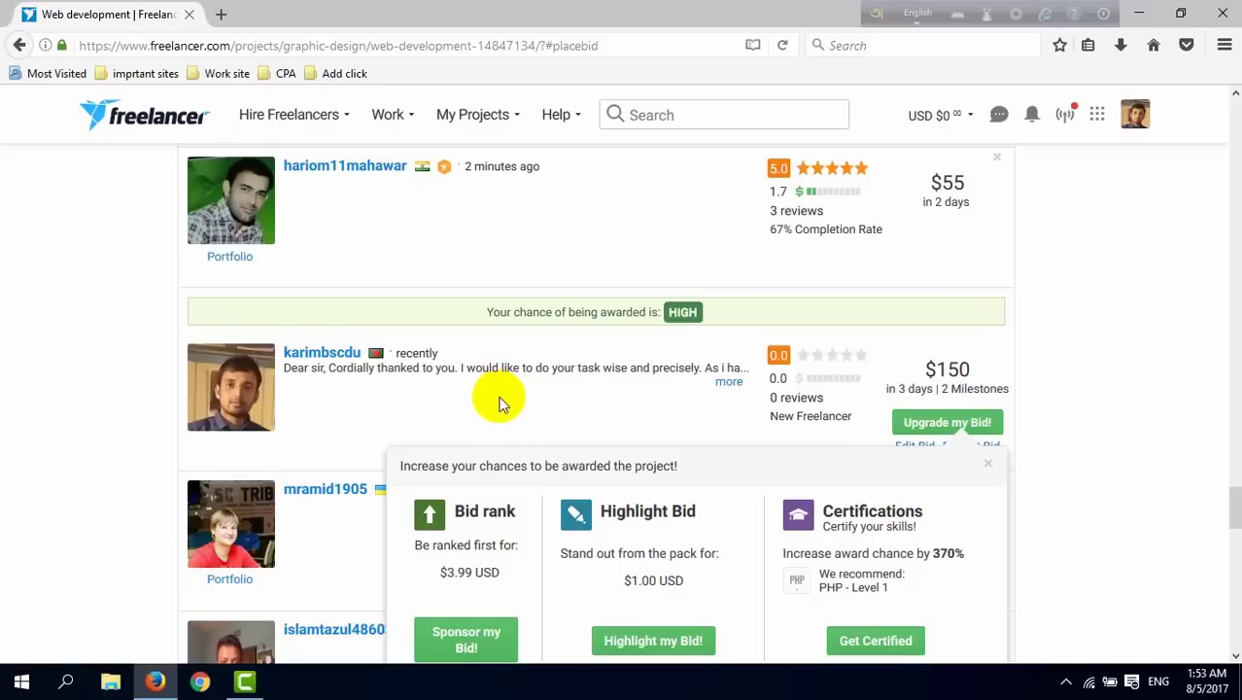
{"action": "scroll", "coordinate": [394, 420], "scroll_direction": "down", "scroll_amount": 1}
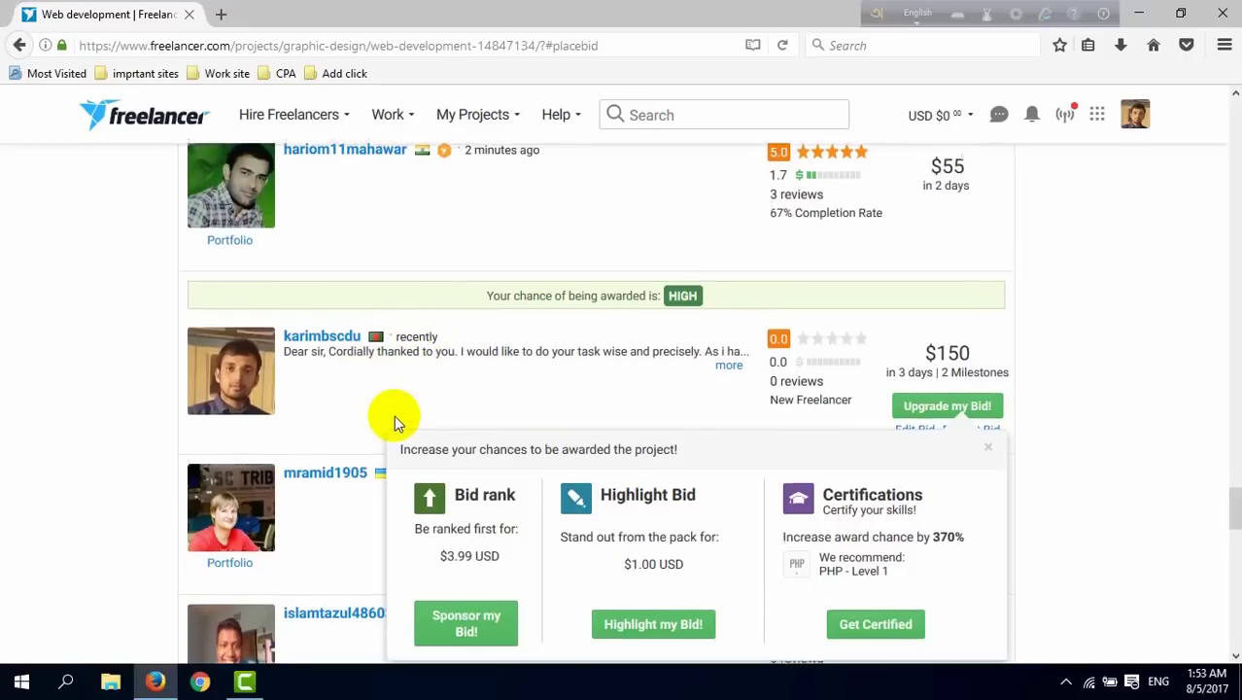
{"action": "scroll", "coordinate": [394, 415], "scroll_direction": "down", "scroll_amount": 2}
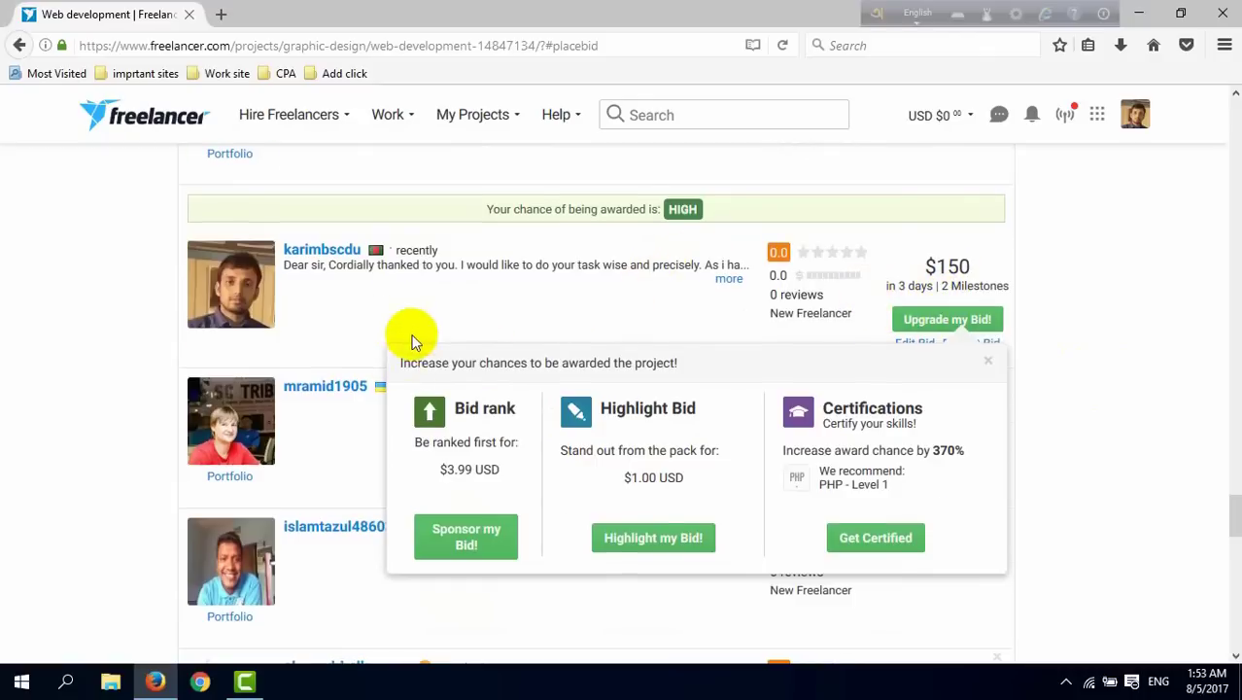
{"action": "scroll", "coordinate": [416, 333], "scroll_direction": "up", "scroll_amount": 4}
{"action": "scroll", "coordinate": [496, 496], "scroll_direction": "up", "scroll_amount": 1}
{"action": "scroll", "coordinate": [573, 493], "scroll_direction": "up", "scroll_amount": 12}
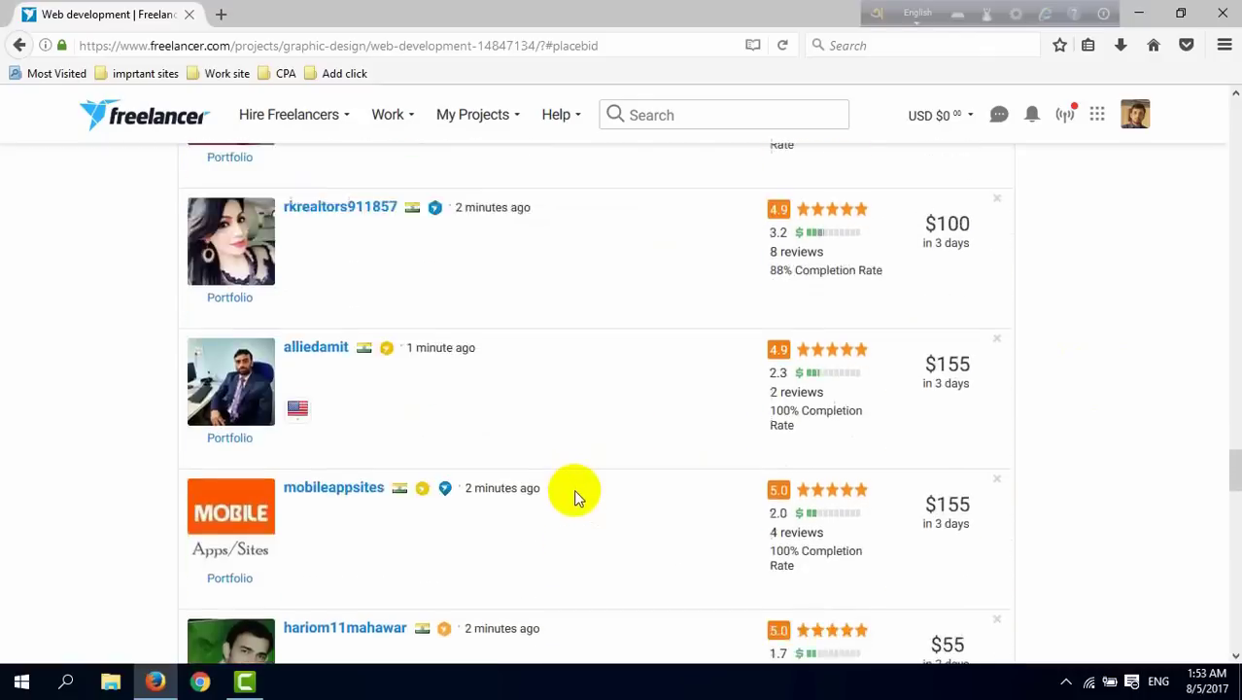
{"action": "scroll", "coordinate": [571, 491], "scroll_direction": "up", "scroll_amount": 12}
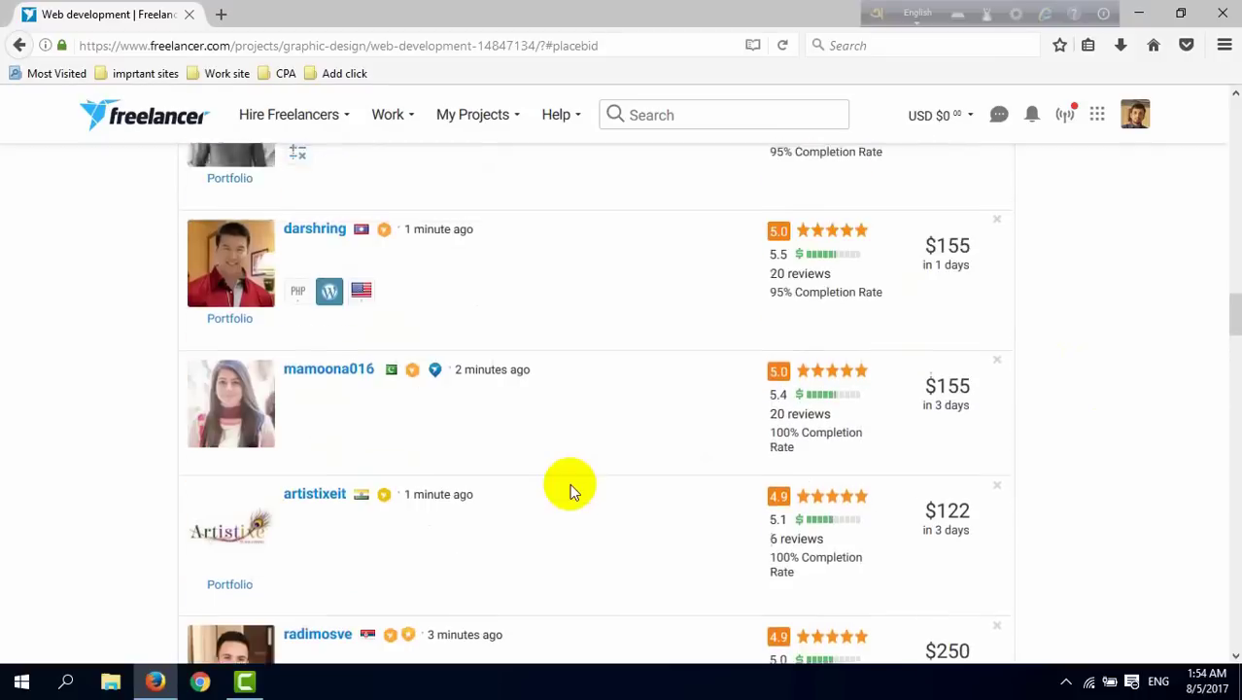
{"action": "scroll", "coordinate": [572, 490], "scroll_direction": "up", "scroll_amount": 15}
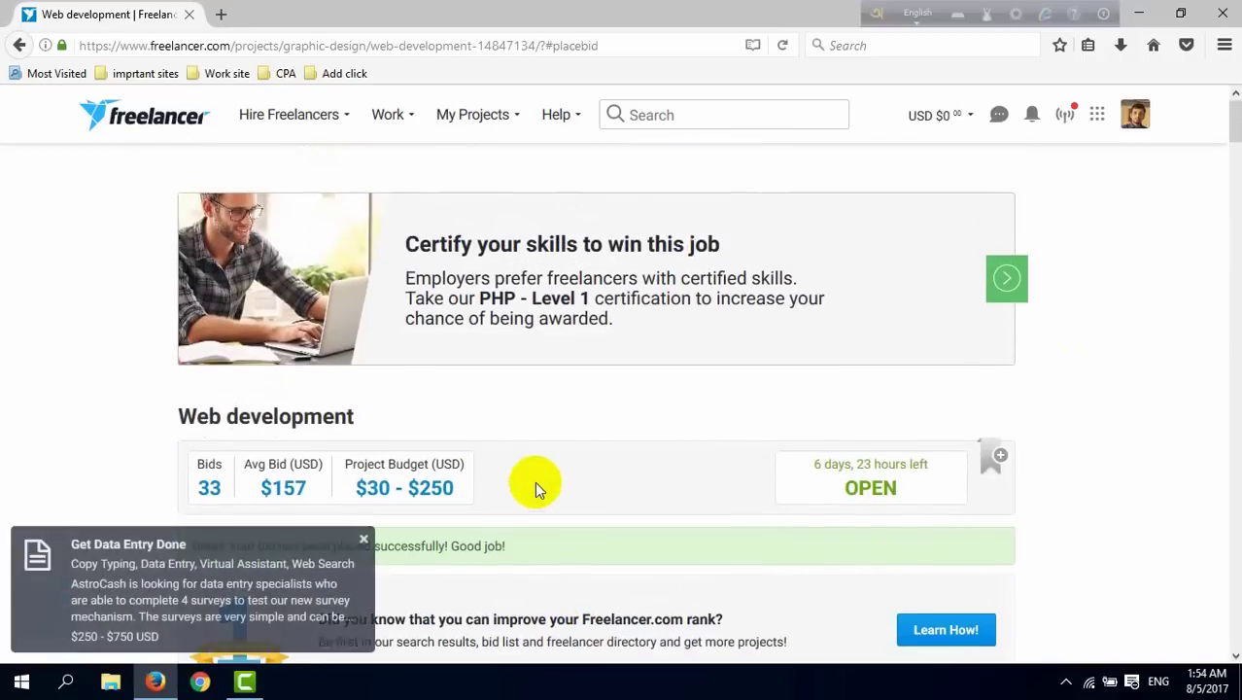
{"action": "scroll", "coordinate": [593, 352], "scroll_direction": "down", "scroll_amount": 3}
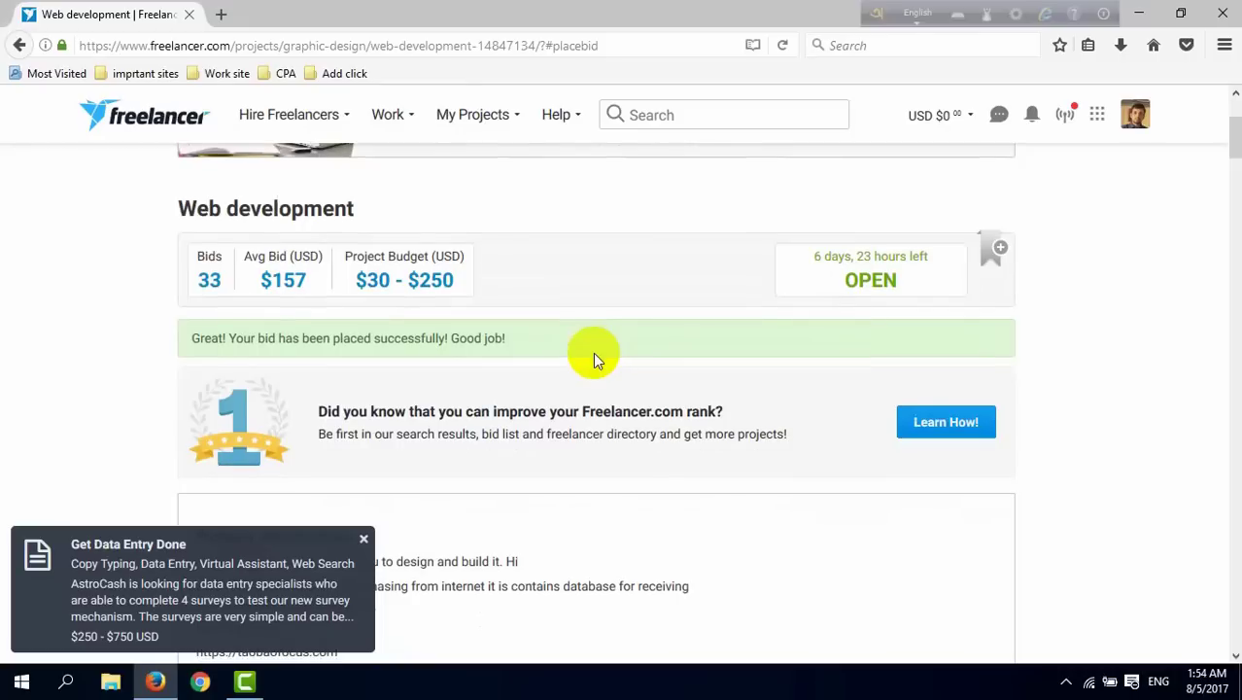